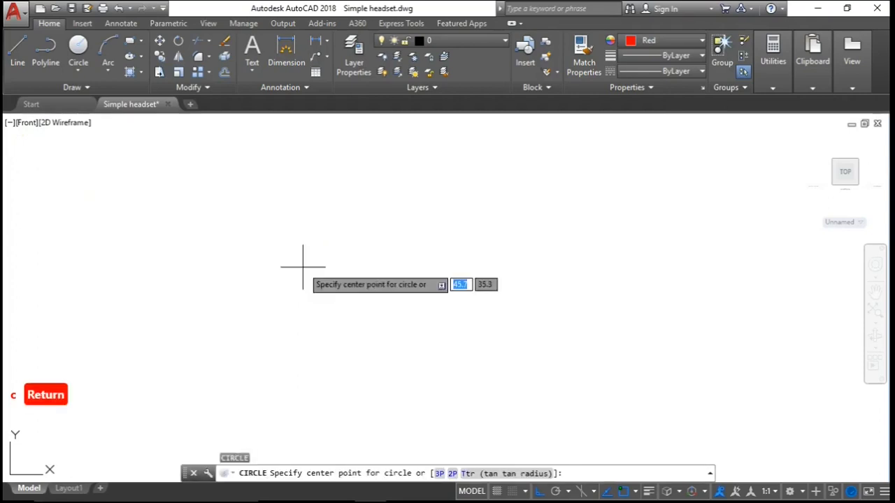
Draw a circle with a diameter of 190 in the middle of the drawing area
left_click(387, 265)
key("d")
key("Return")
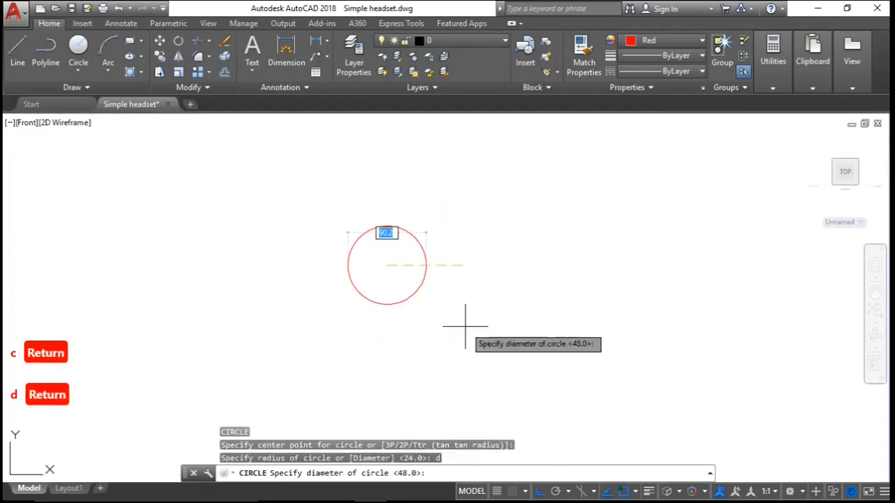
type("190")
key("Return")
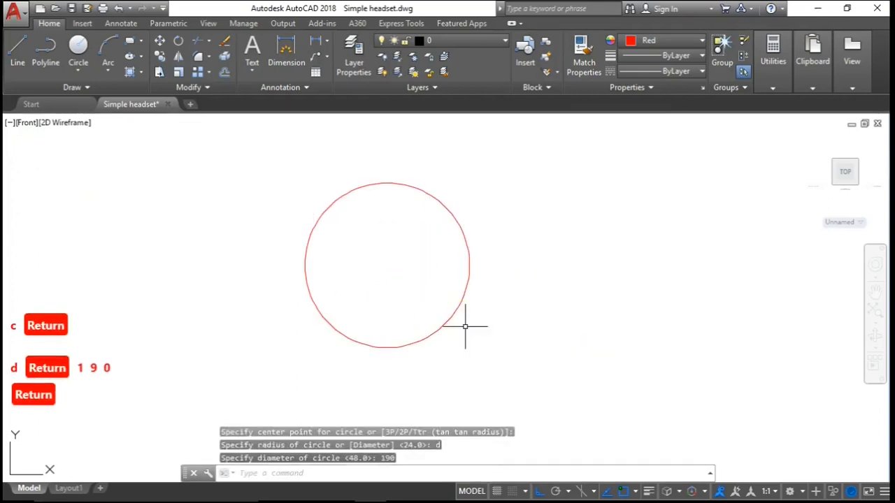
Draw a vertical line through the circle's centre, extending past the circle above and below
key("l")
key("Return")
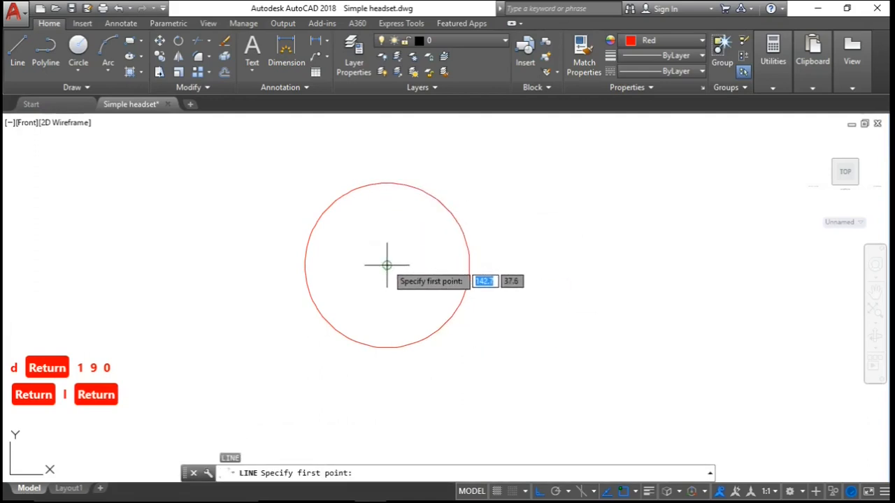
left_click(387, 160)
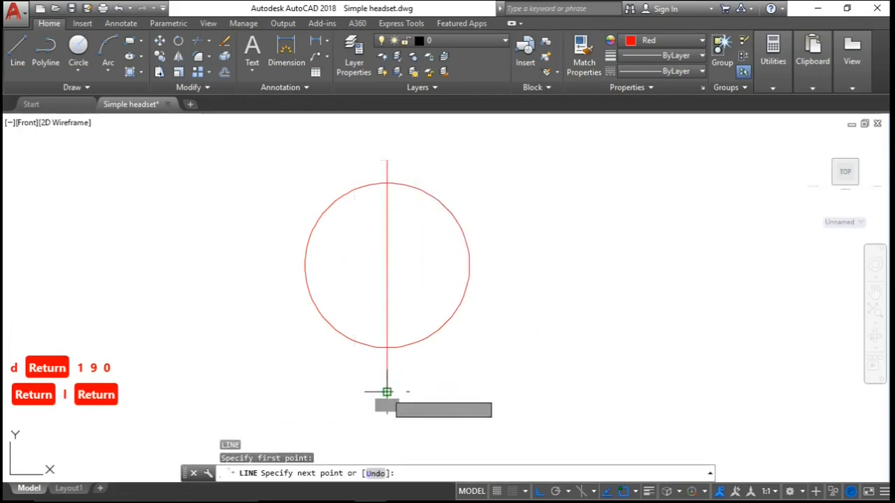
left_click(387, 391)
key("Escape")
Trim away the vertical line's part below the circle and the circle's left half
type("tr")
key("Return")
key("Return")
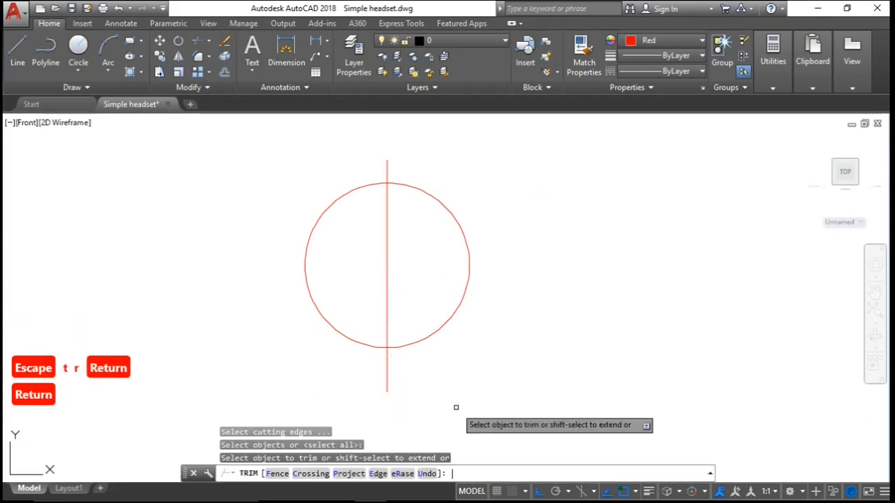
double_click(338, 384)
left_click(337, 384)
left_click(449, 361)
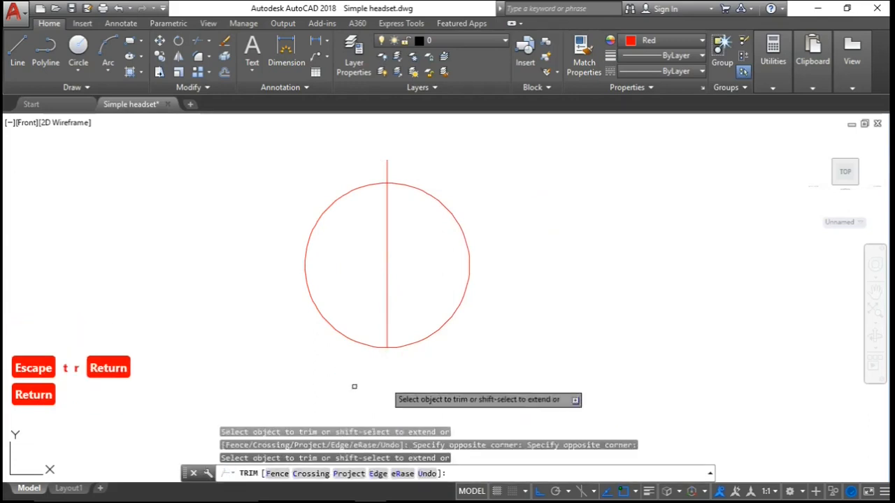
left_click(318, 377)
left_click(358, 152)
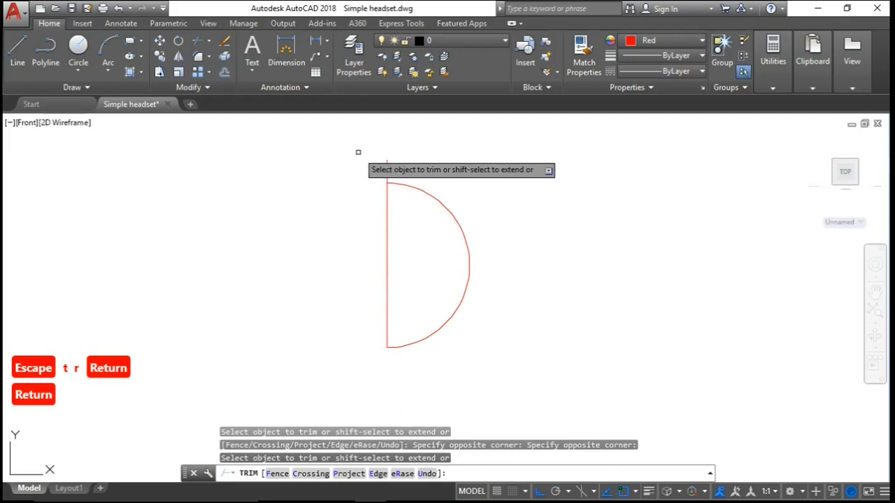
key("Return")
Draw a horizontal line rightwards past the arc, starting on the vertical line 40 above the arc's lower endpoint
type("l")
key("Return")
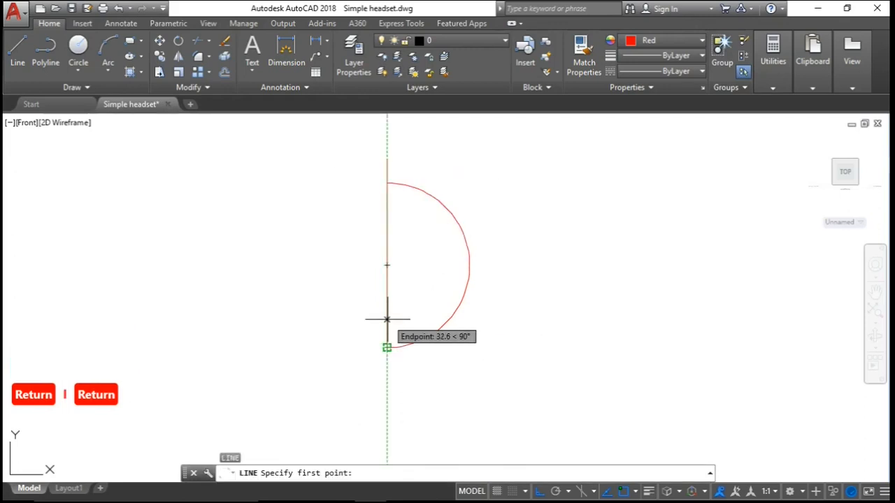
type("5")
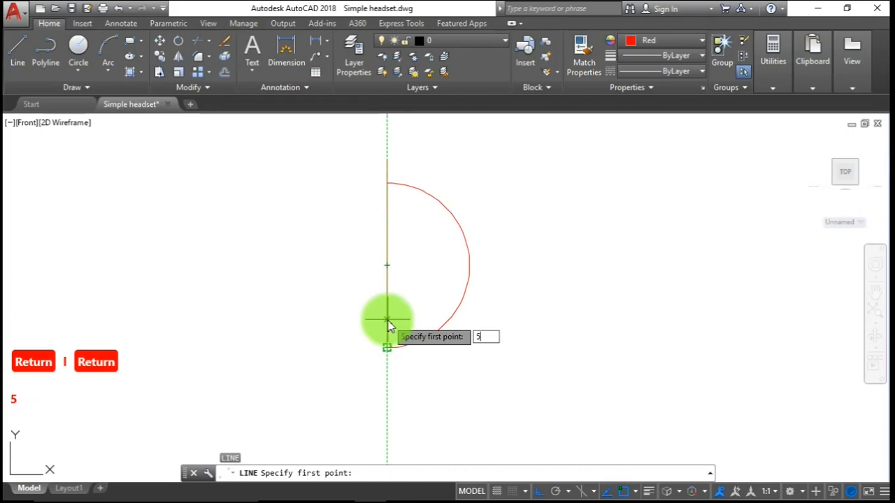
type("0")
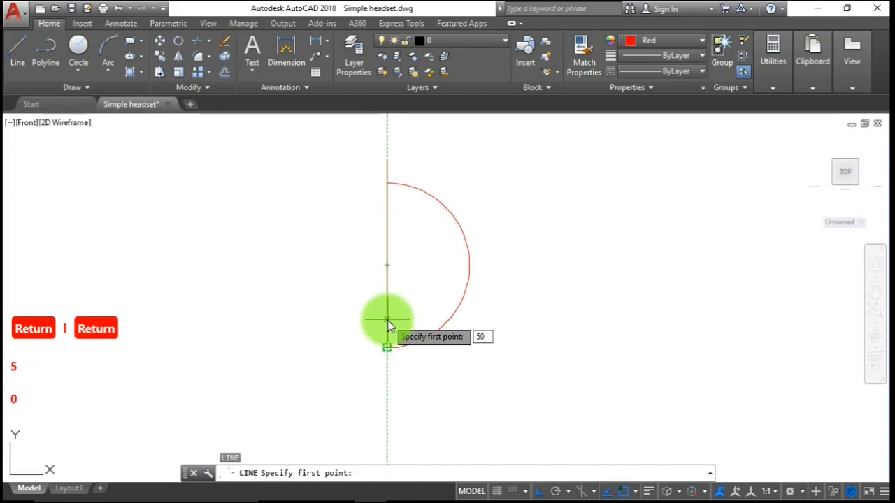
key("BackSpace")
type("4")
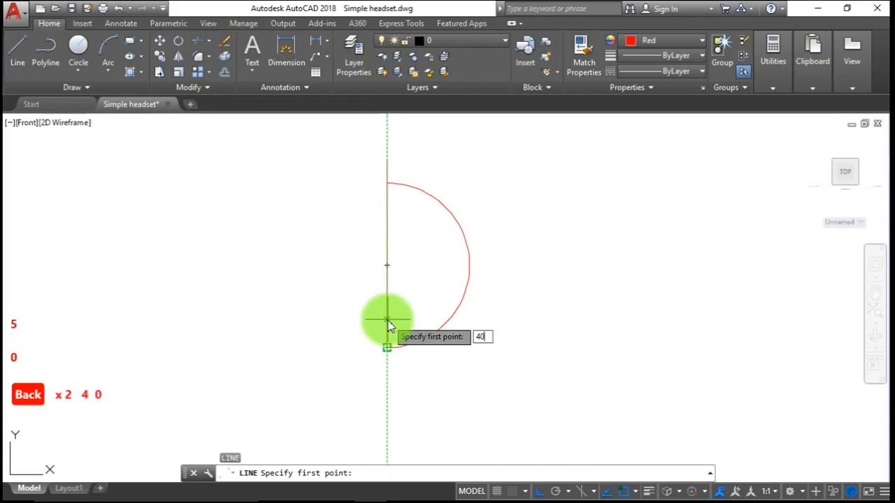
key("Return")
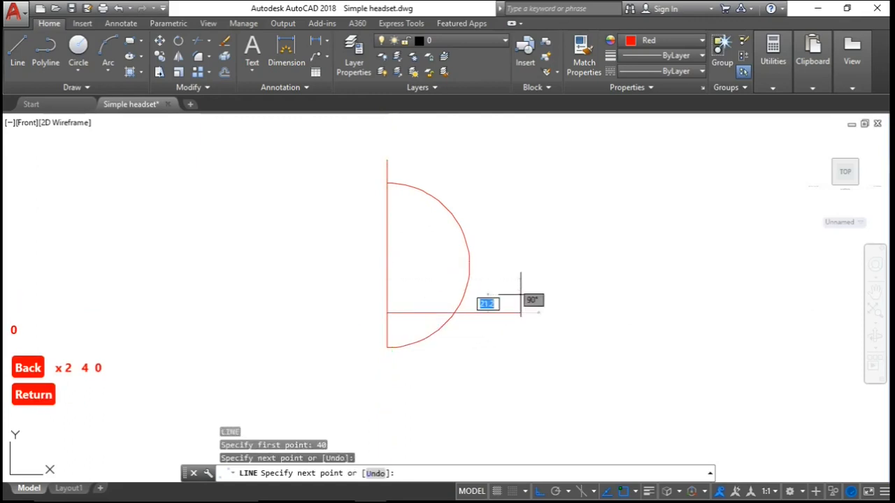
key("Escape")
Trim the arc and vertical line below the horizontal line, and the horizontal line's part outside the arc
type("tr")
key("Return")
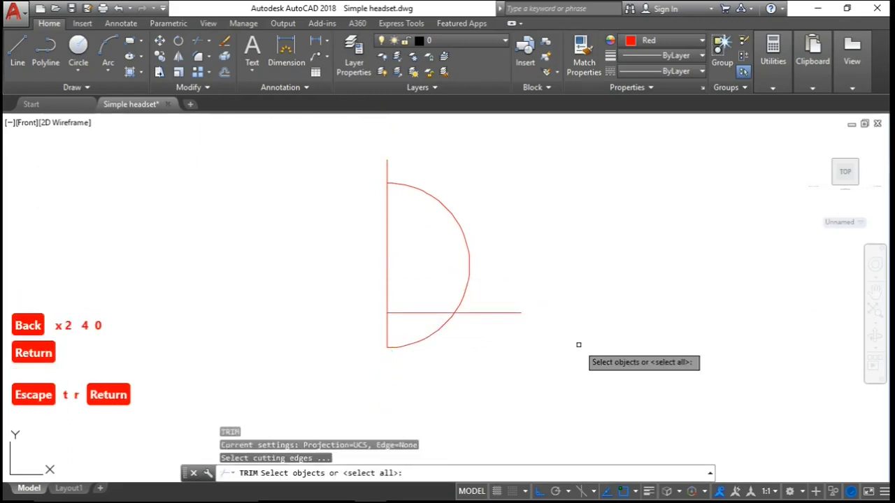
key("Return")
left_click(341, 353)
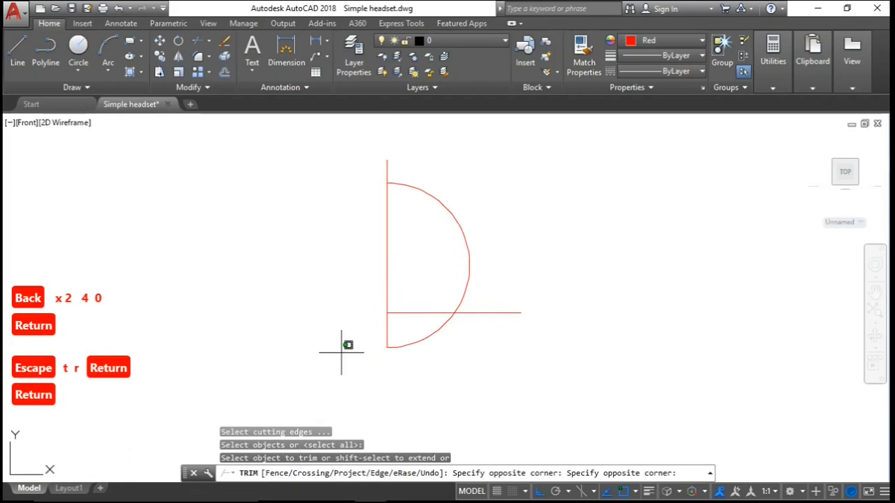
left_click(505, 327)
left_click(492, 329)
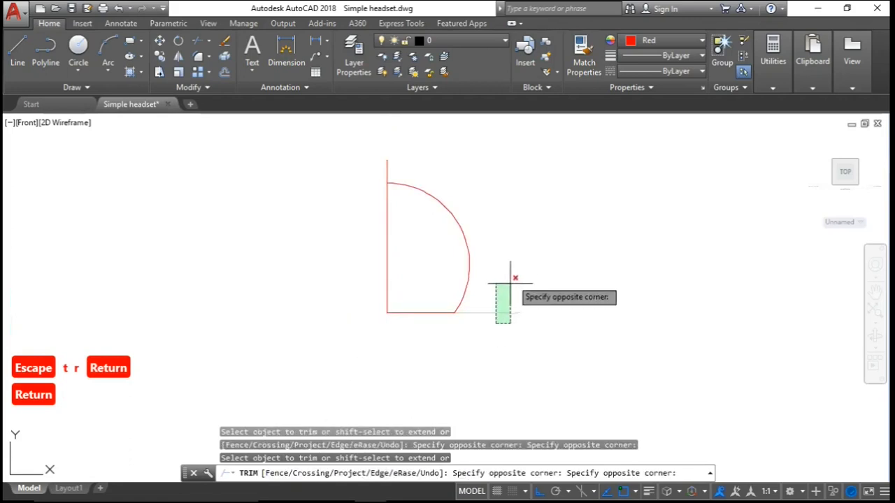
left_click(513, 277)
key("Return")
Delete the horizontal and vertical construction lines, keeping only the arc
left_click(336, 363)
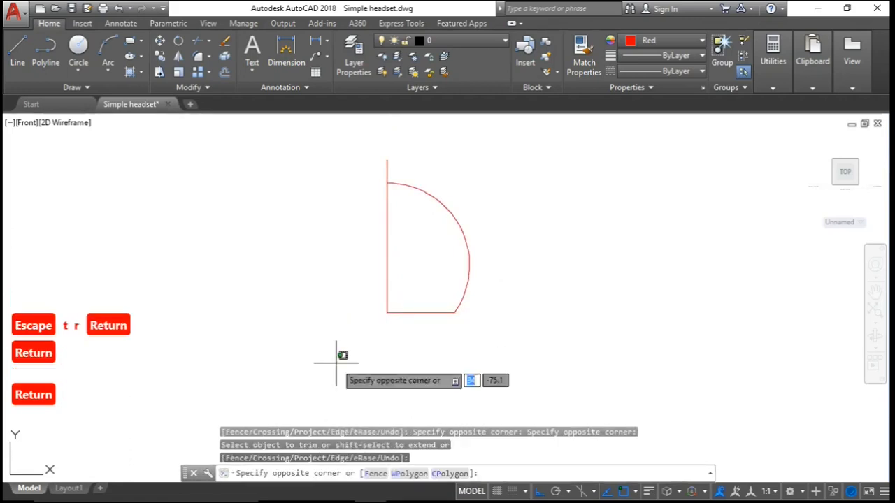
left_click(496, 217)
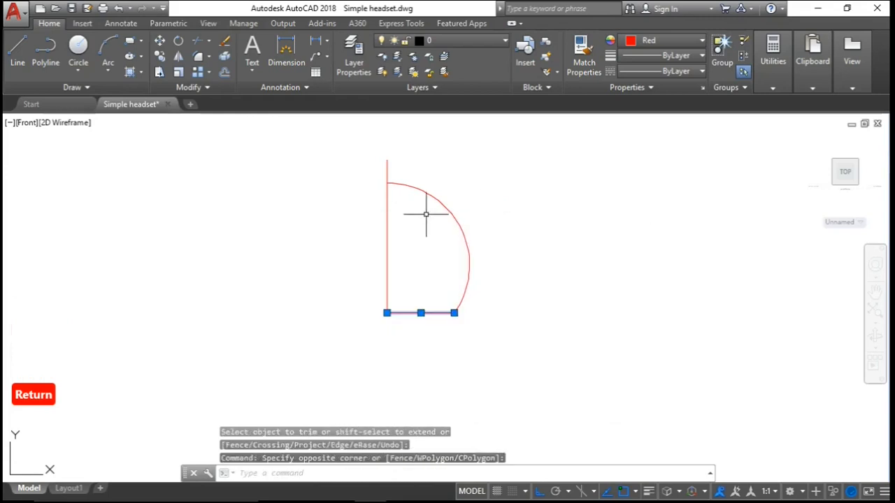
left_click(388, 211)
key("Delete")
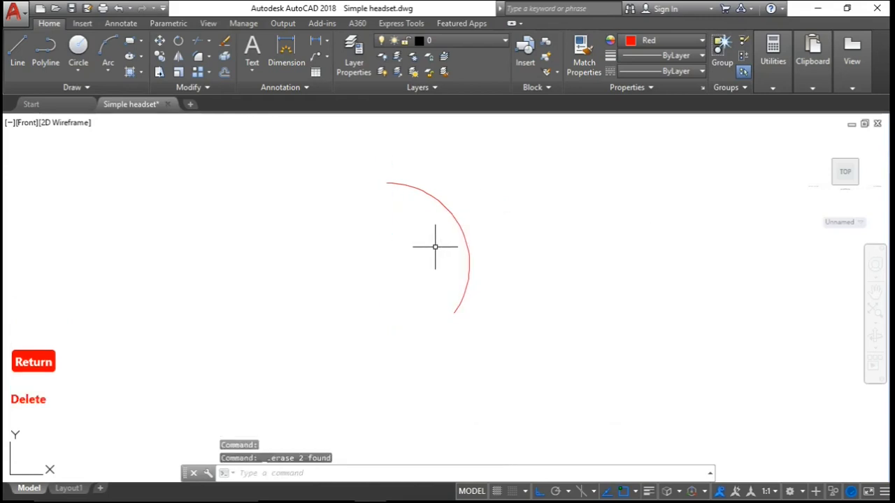
Draw a line 50 long at an angle of -115° from the arc's lower endpoint
left_click(434, 246)
key("Return")
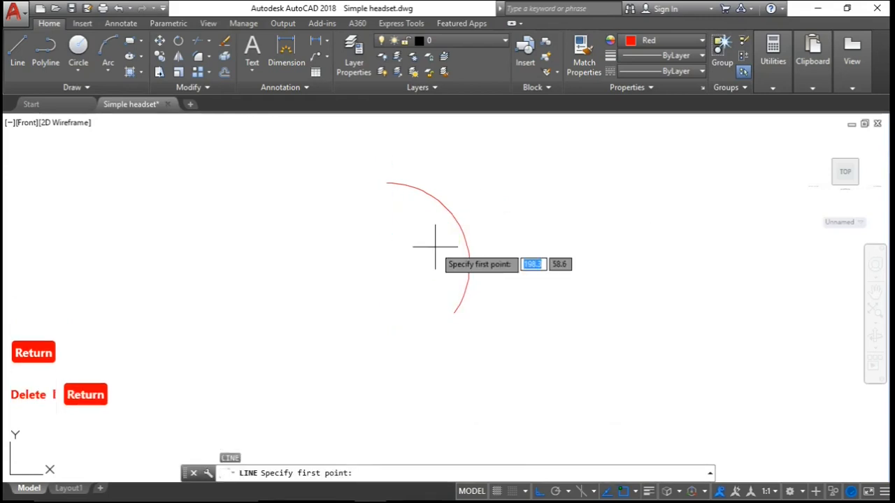
left_click(454, 312)
type("<-")
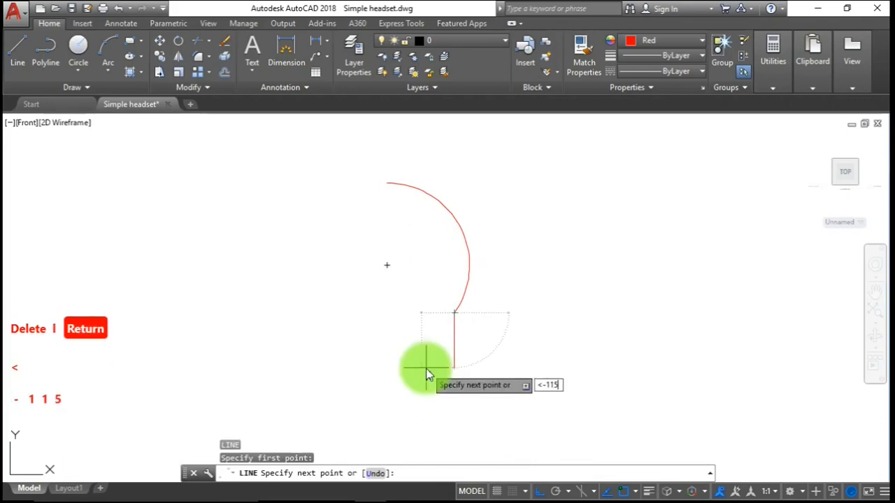
type("115")
key("Return")
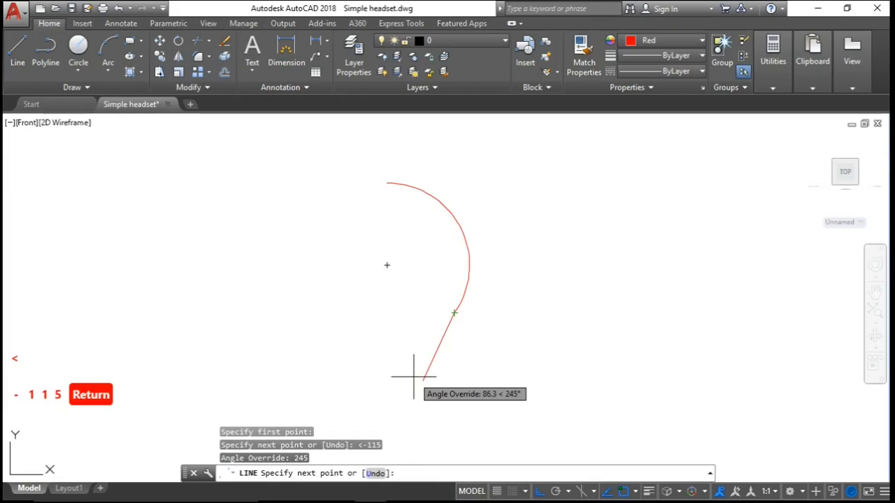
type("50")
key("Return")
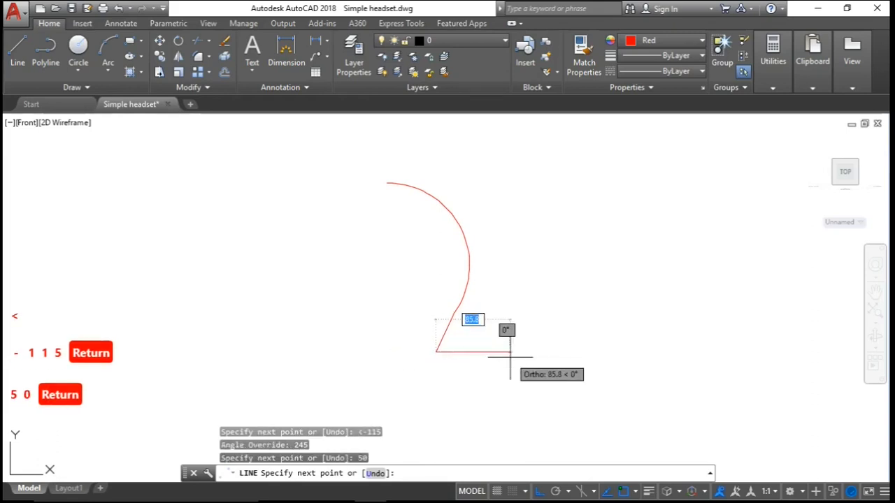
key("Escape")
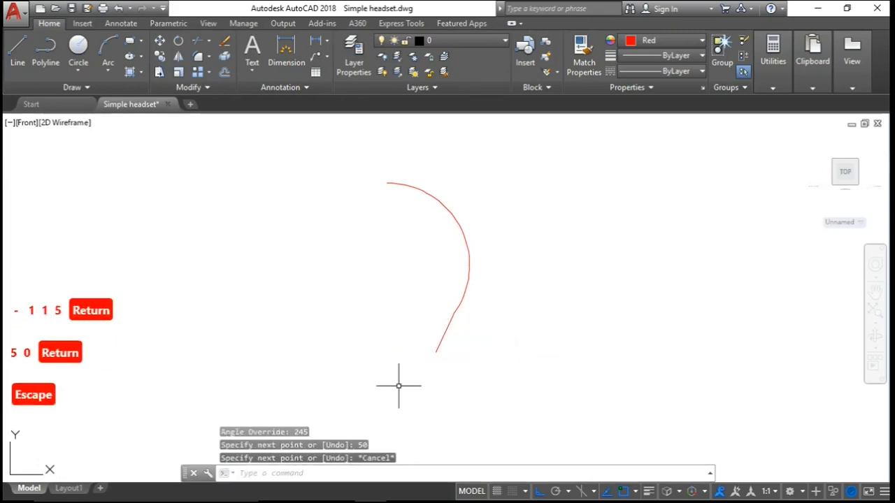
Join the arc and the slanted line into one polyline
type("j")
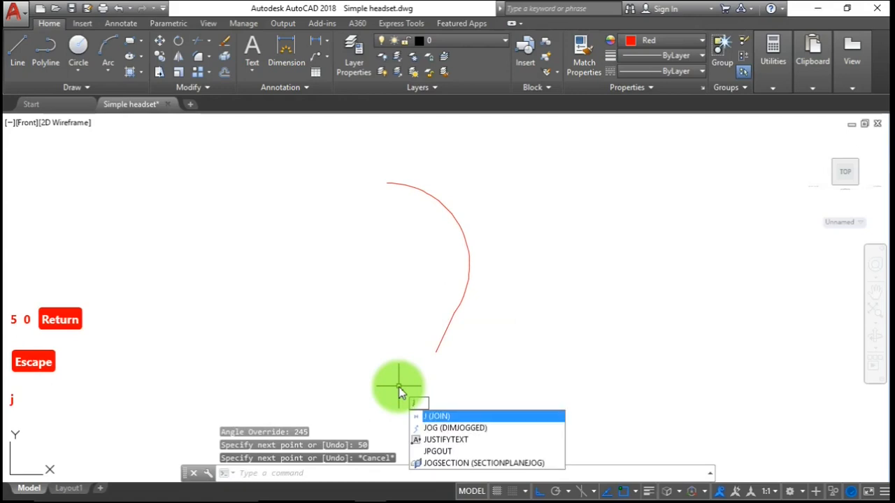
key("Return")
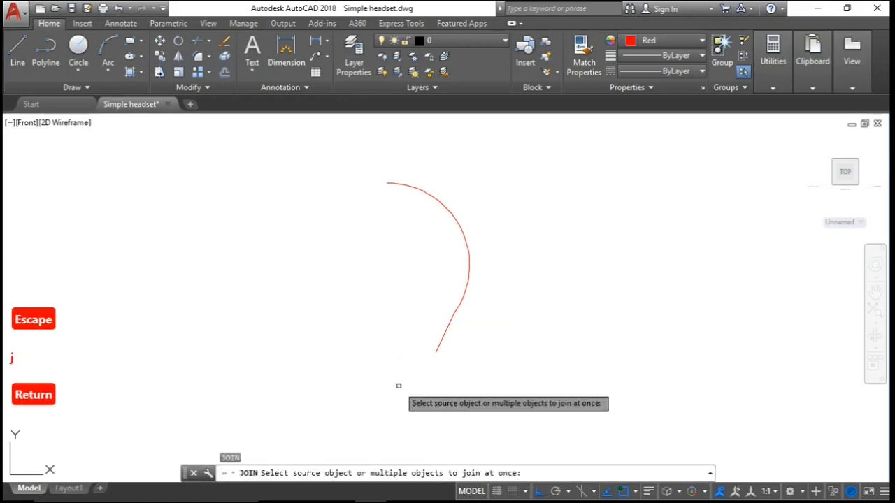
left_click(301, 385)
left_click(591, 145)
key("Return")
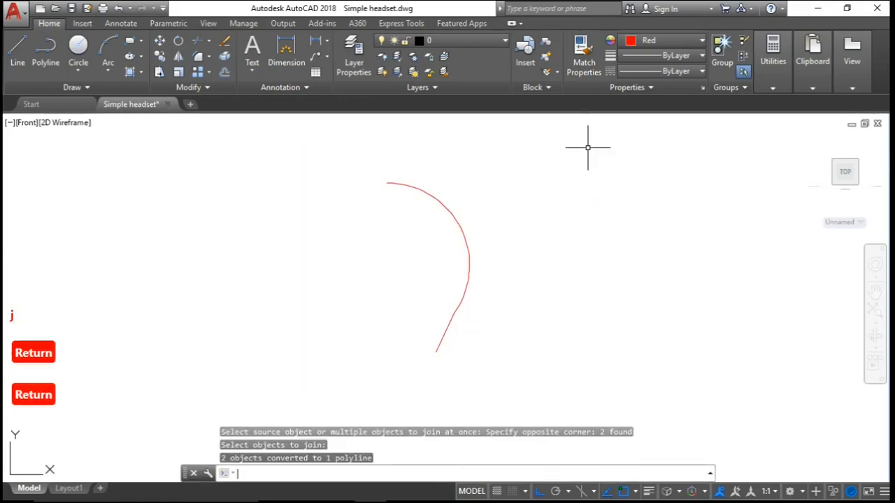
Offset the joined polyline outward by 10
type("o")
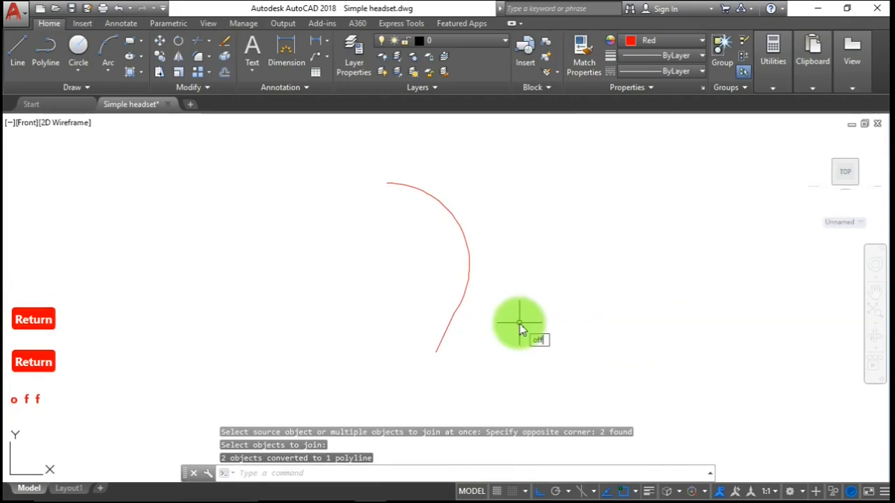
type("ff")
key("Return")
type("10")
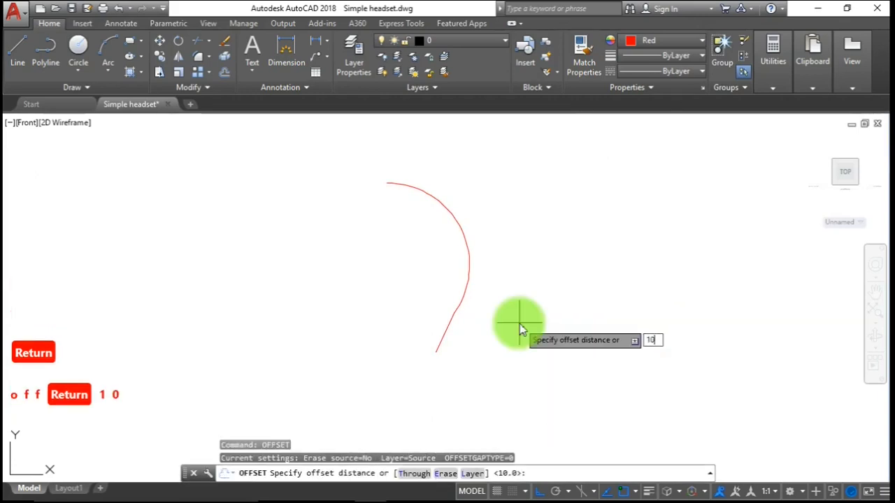
key("Return")
left_click(464, 287)
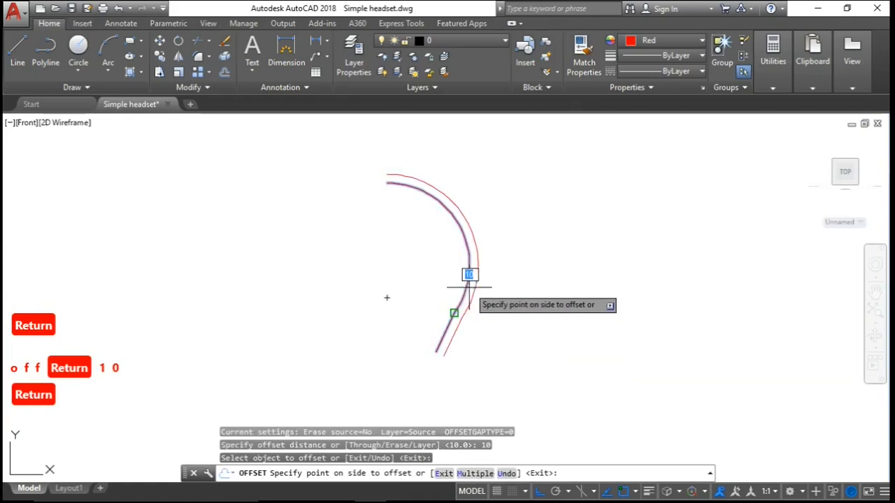
left_click(517, 281)
key("Return")
Close the lower and upper ends of the two parallel outlines with short lines
type("l")
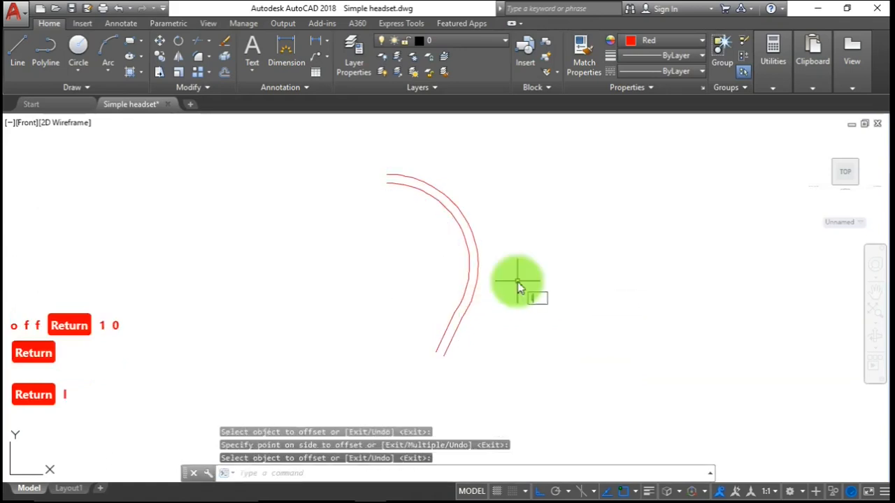
key("Return")
left_click(436, 353)
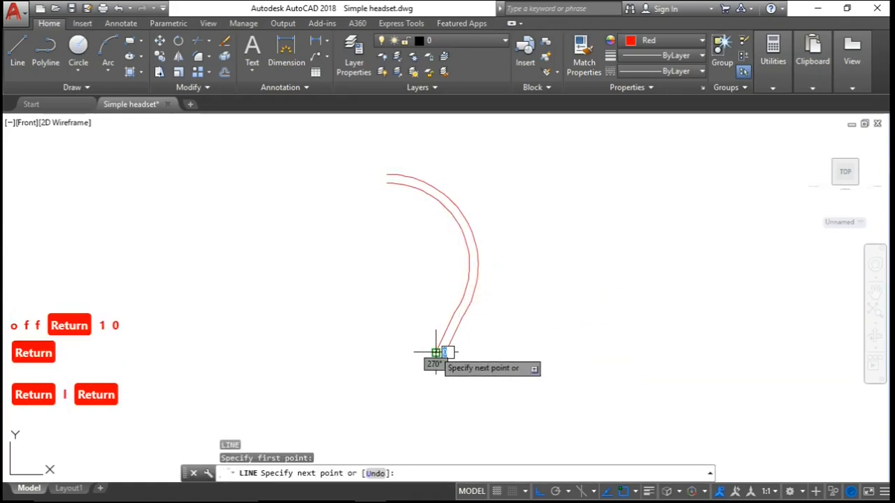
left_click(442, 353)
key("Escape")
key("Return")
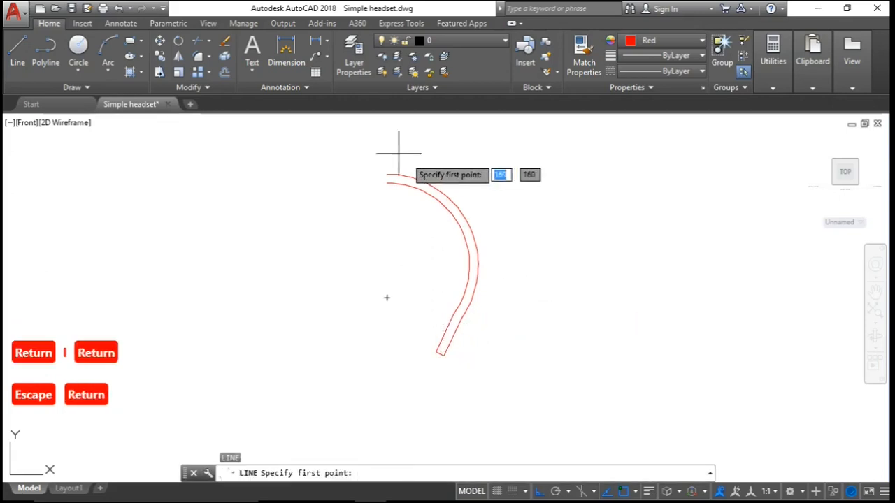
left_click(386, 181)
left_click(386, 174)
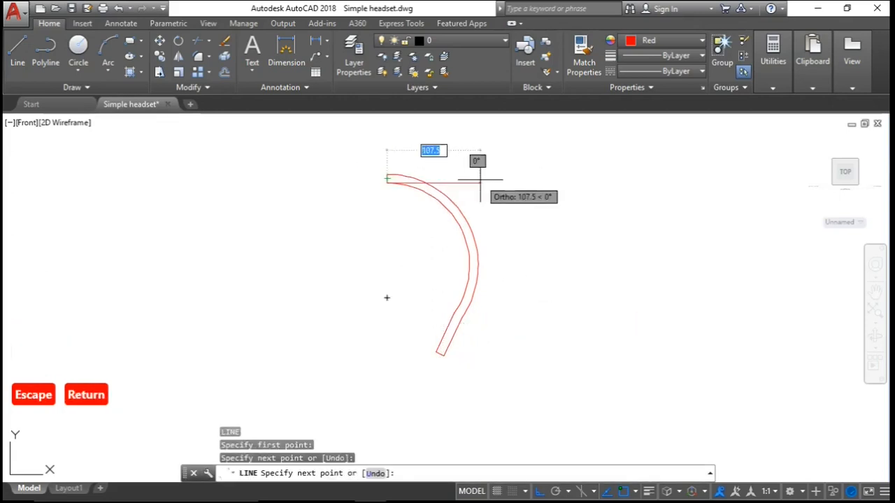
key("Escape")
Join the two parallel outlines and their two closing lines into one closed polyline
type("j")
key("Return")
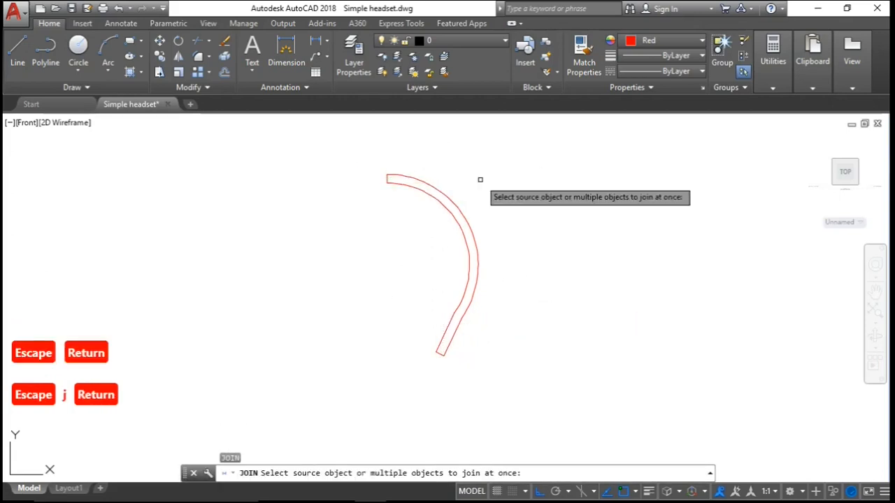
left_click(373, 146)
left_click(536, 405)
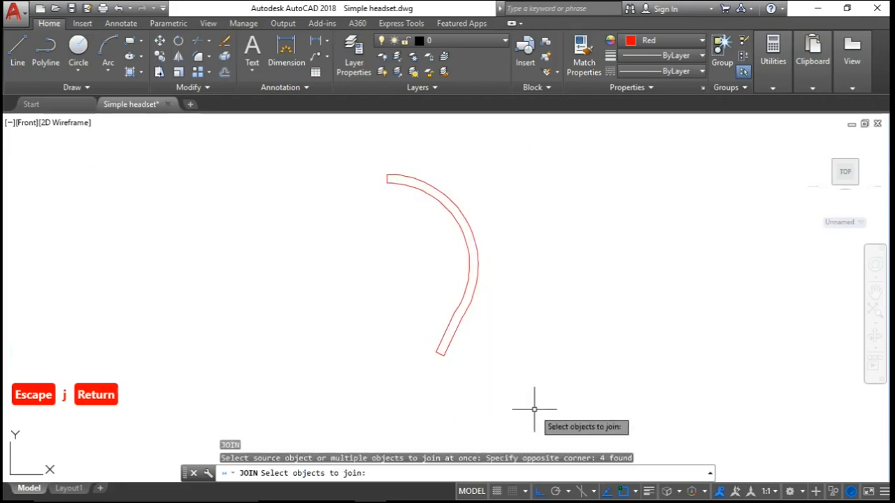
key("Return")
Switch to the Conceptual visual style and extrude the closed headband profile 25 in the negative Z direction
left_click(67, 123)
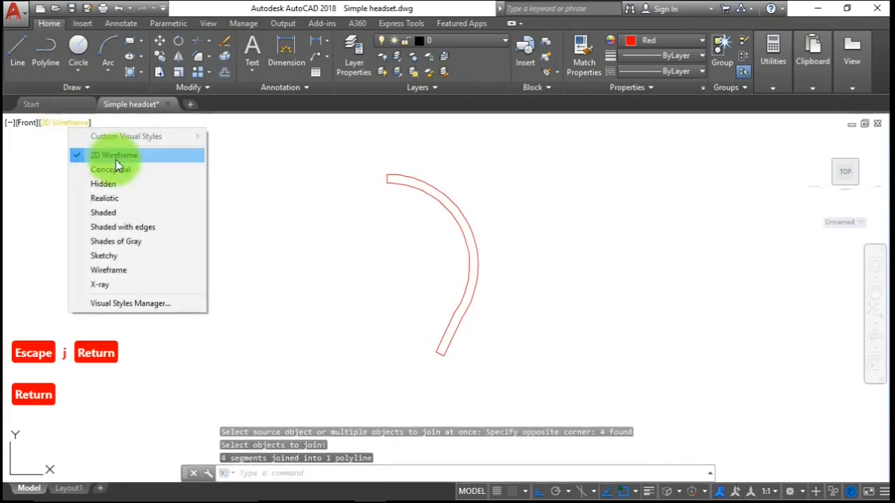
left_click(116, 168)
type("or")
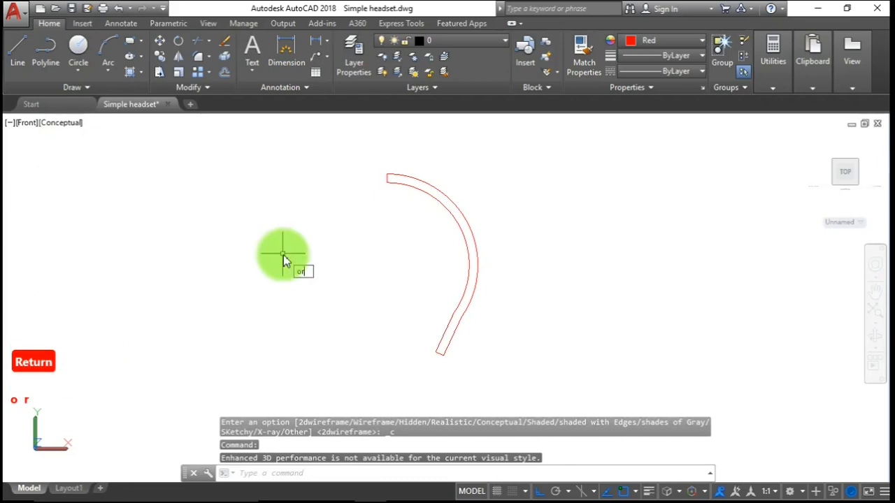
key("Return")
left_click_drag(503, 266, 601, 240)
key("Escape")
type("ext")
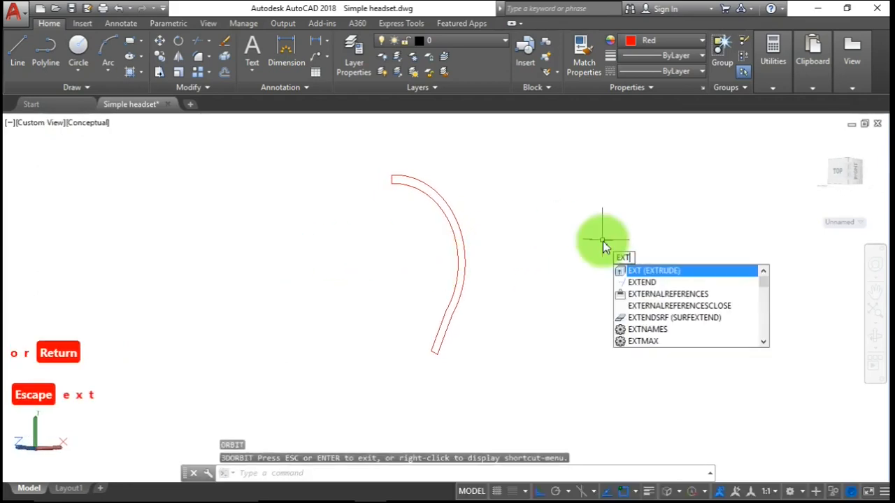
key("Return")
left_click(465, 275)
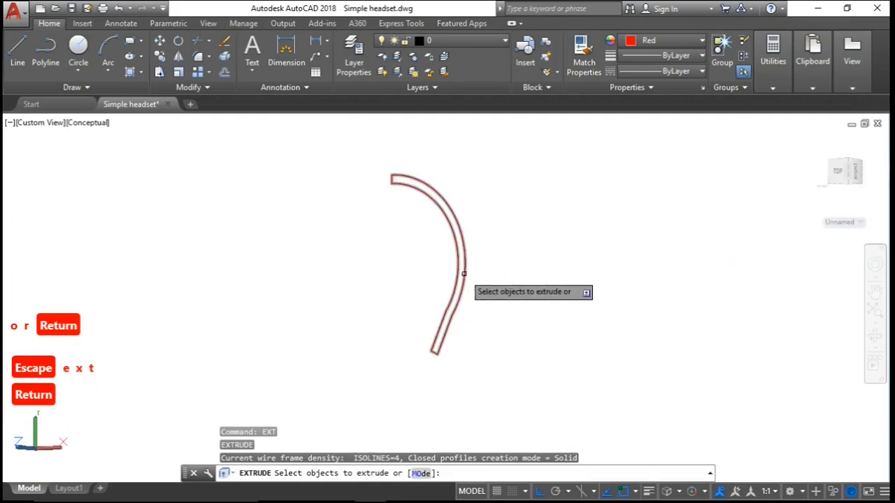
key("Return")
type("25")
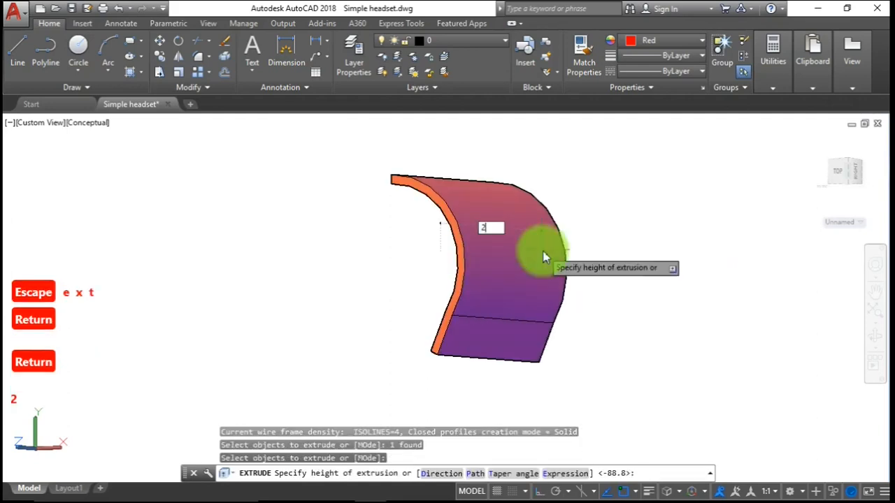
key("Return")
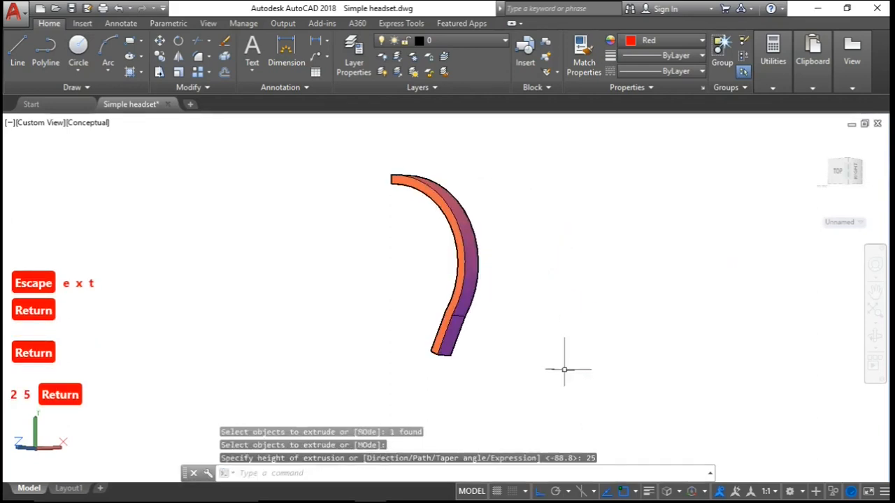
Place the UCS at the centre of the inner flat face of the headband's straight lower section, accepting the default axis directions
type("or")
key("Return")
left_click_drag(518, 371, 631, 394)
key("Escape")
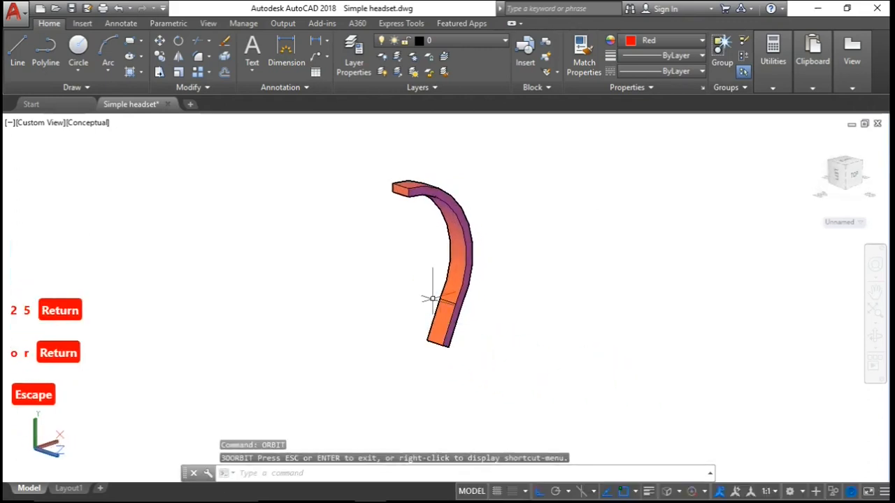
scroll(432, 299, "up", 4)
key("F4")
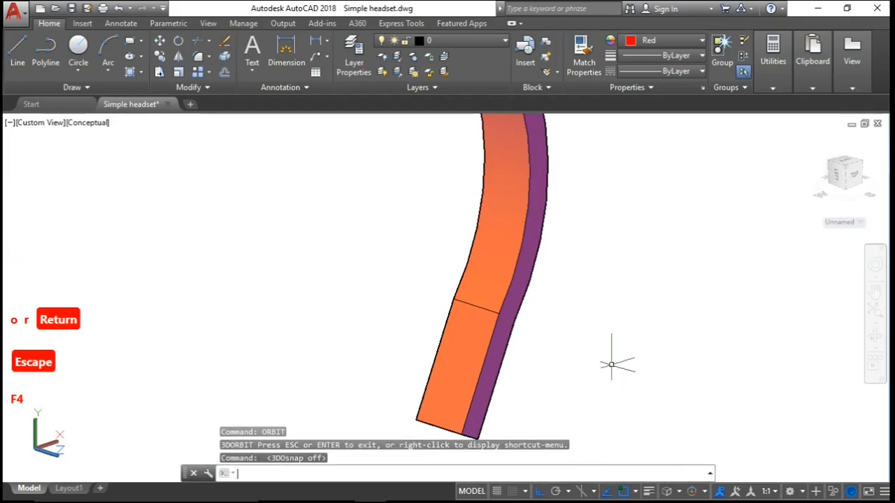
key("F4")
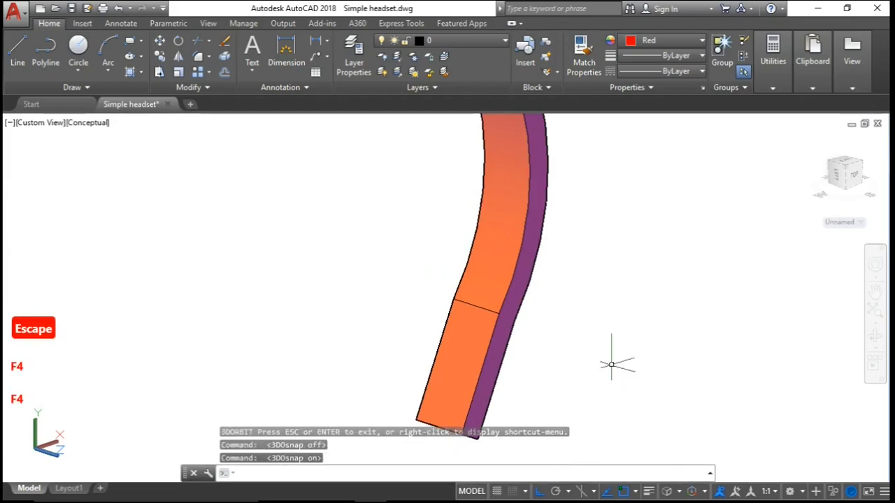
middle_click_drag(598, 335, 537, 403, "shift")
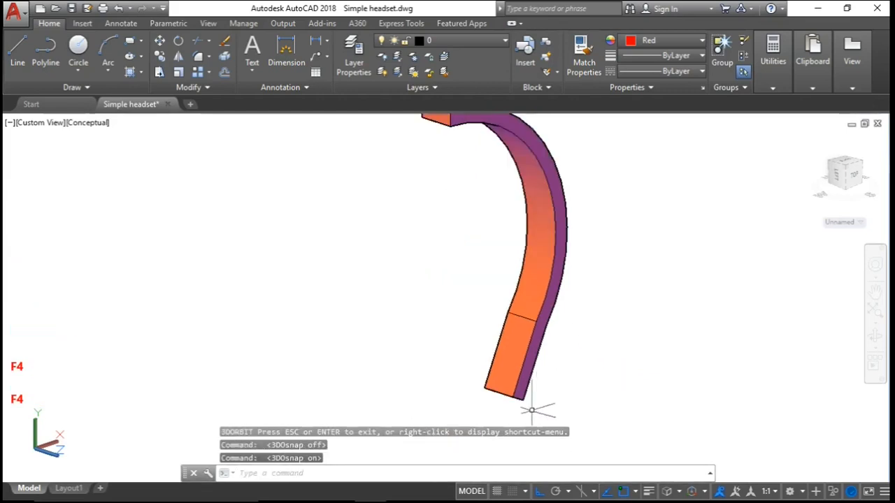
scroll(531, 410, "up", 2)
type("ucs")
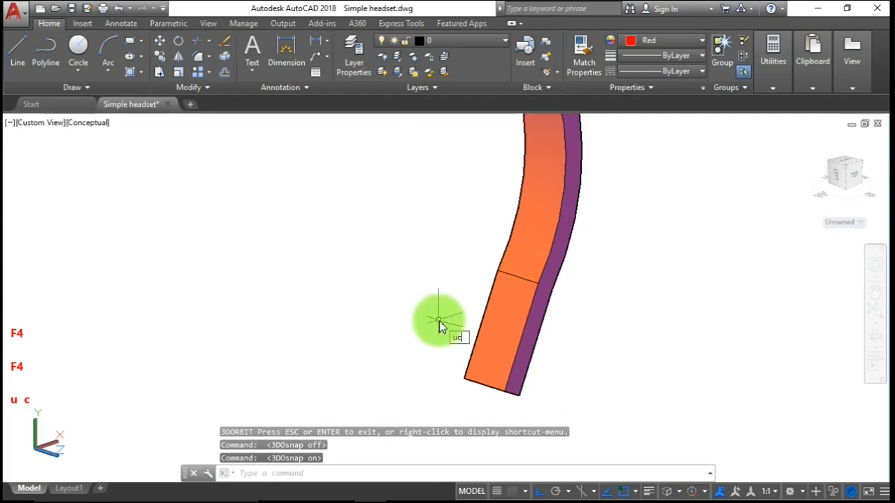
key("Return")
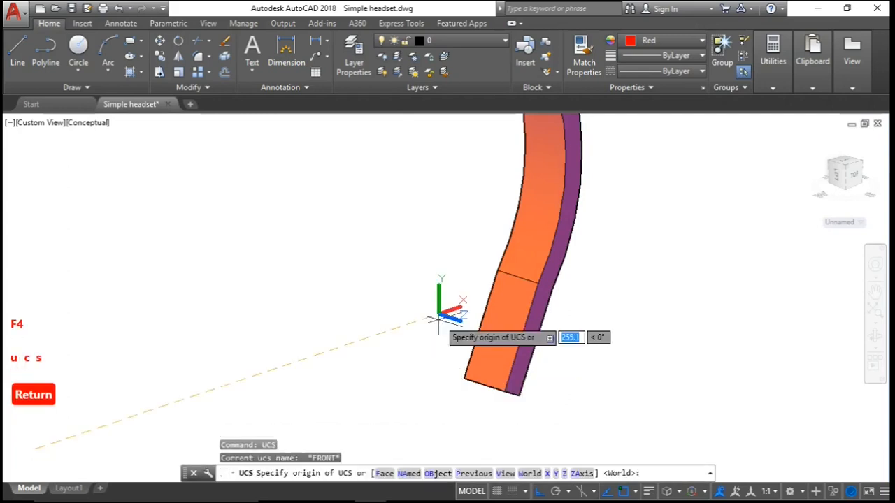
left_click(501, 329)
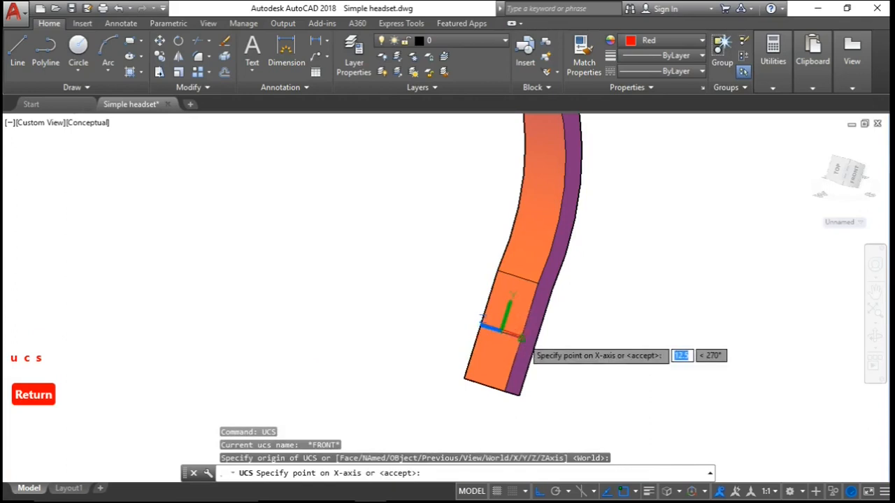
key("Return")
key("Return")
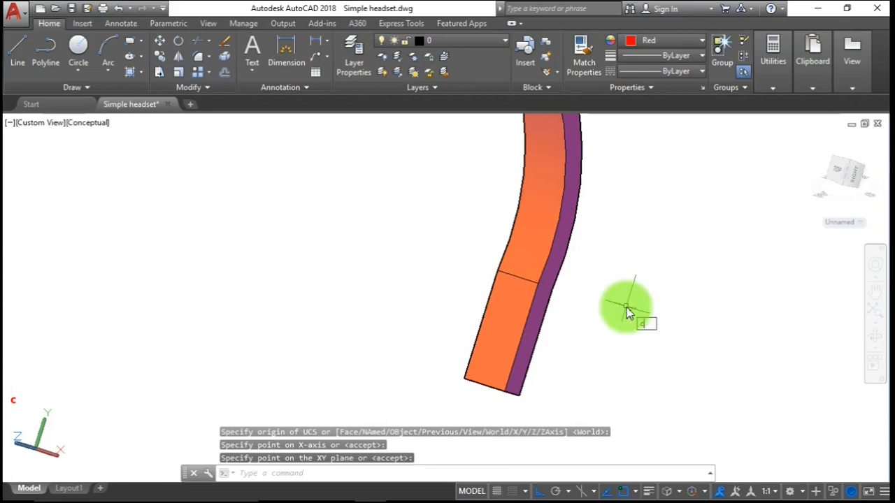
Draw a circle of diameter 58 centred on the inner flat face of the headband's lower section
key("Return")
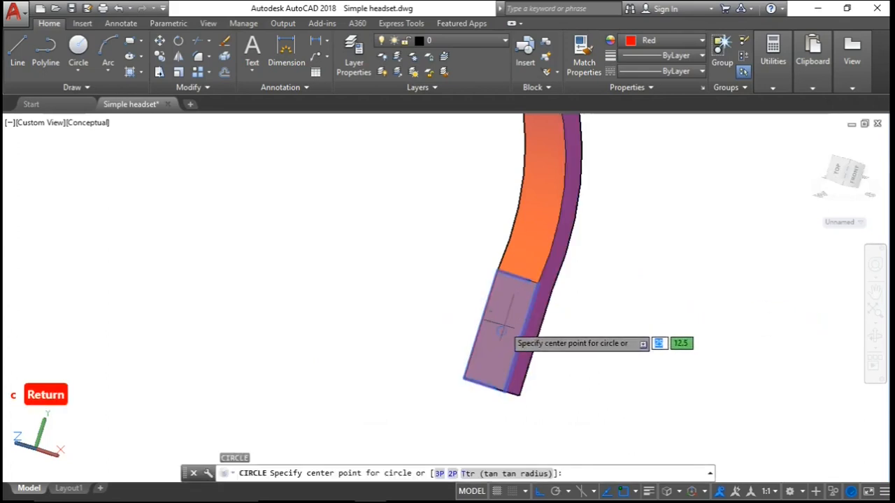
left_click(500, 329)
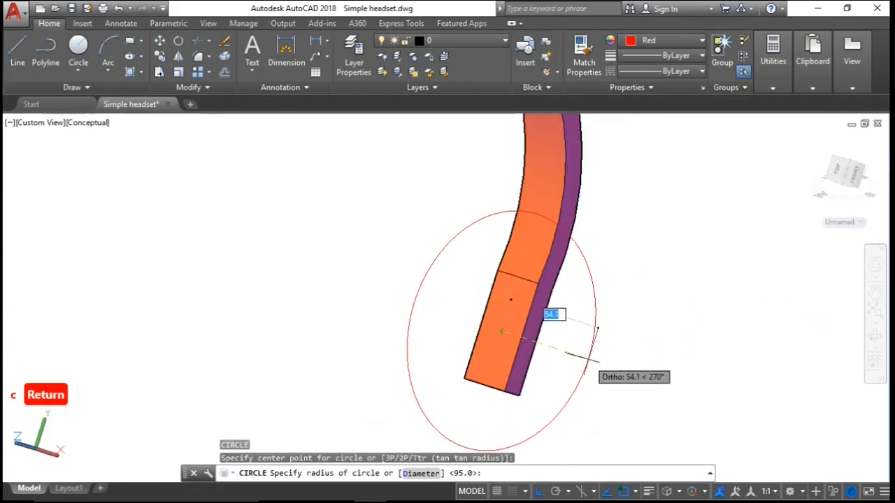
type("d")
key("Return")
type("58")
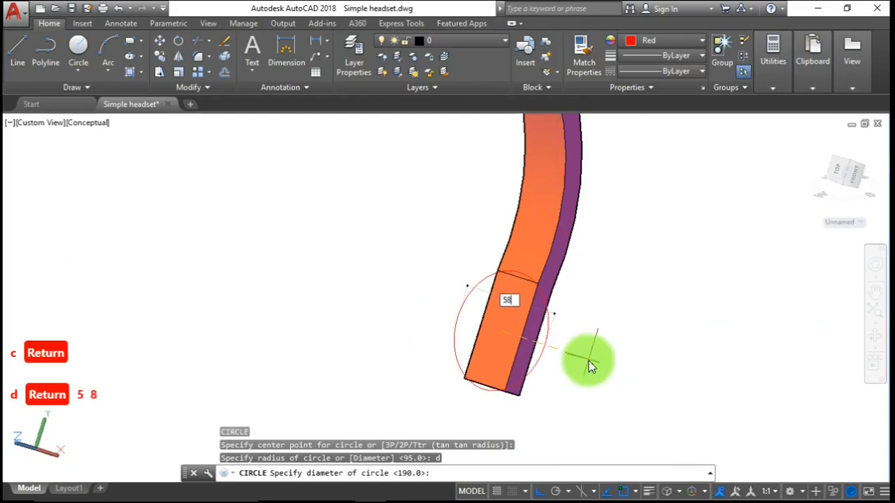
key("Return")
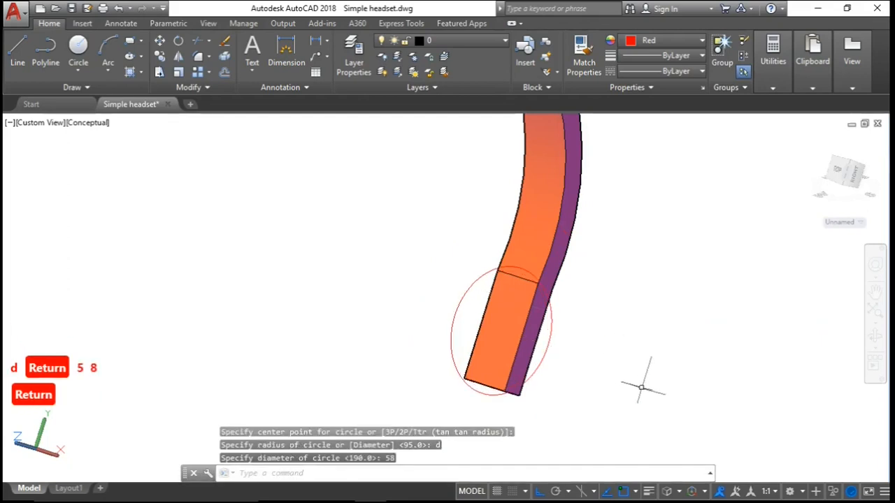
Extrude the 58-diameter circle 17 outward through the lower end of the headband
type("ext")
key("Return")
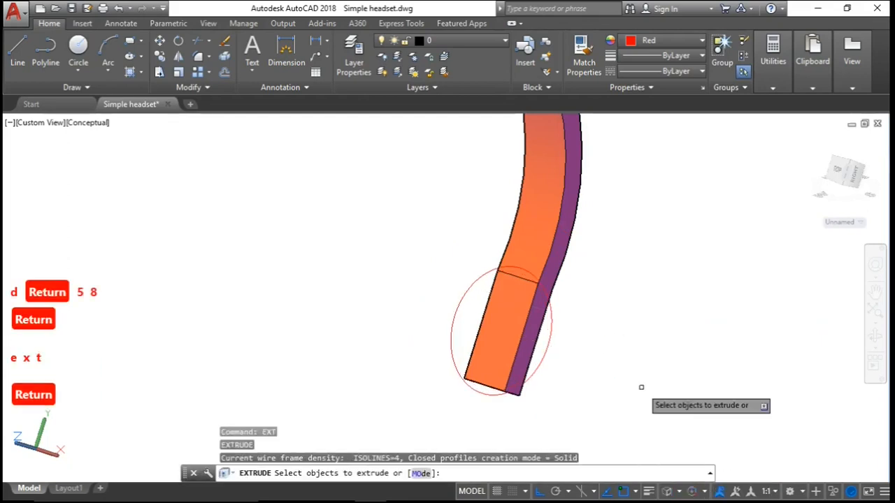
left_click(550, 342)
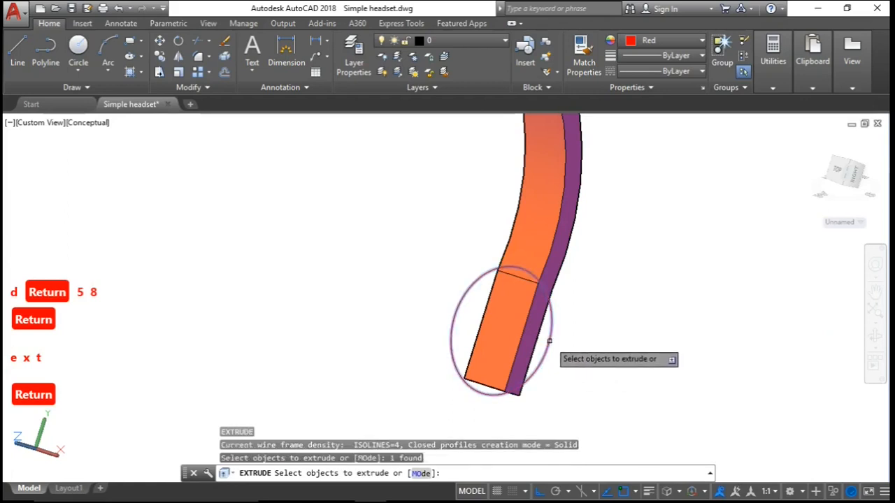
key("Return")
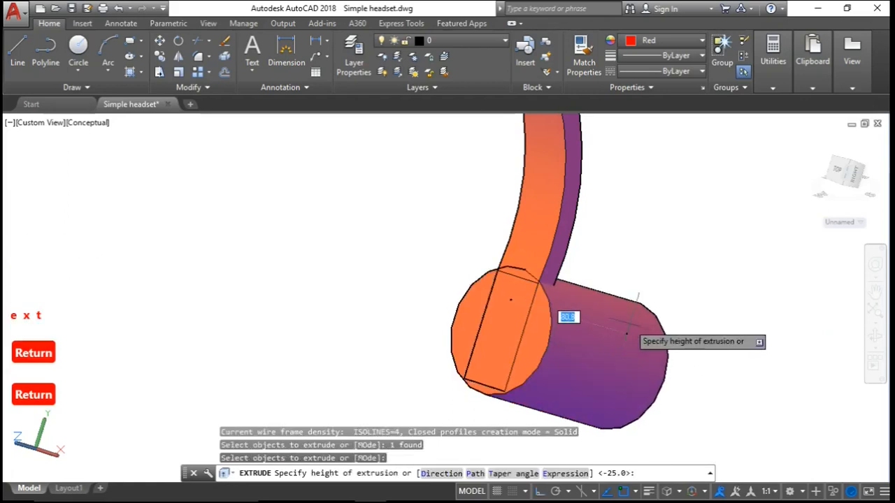
type("17")
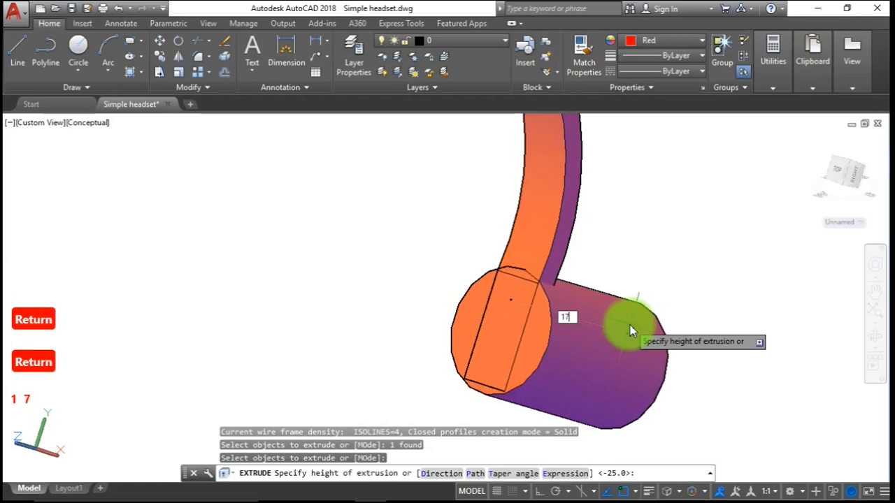
key("Return")
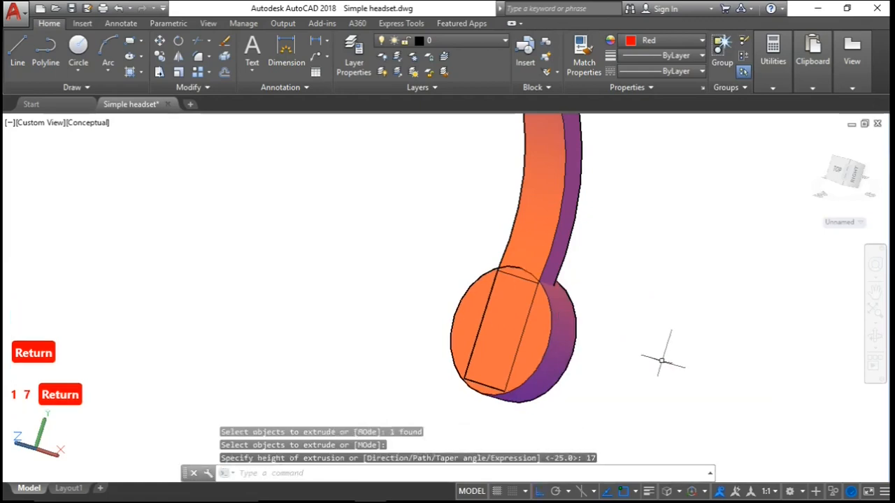
Move the extruded ear-cup cylinder 2 along the Z axis toward the inner side of the headband
type("m")
key("Return")
left_click(565, 336)
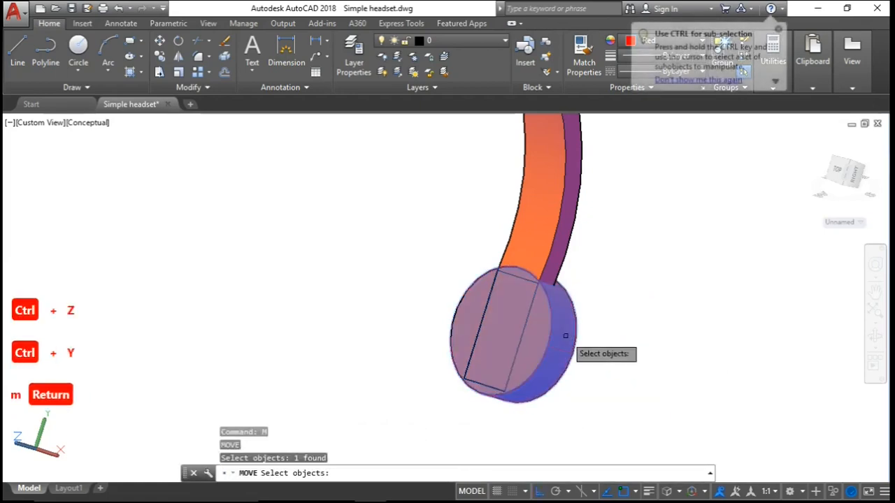
key("Return")
left_click(759, 351)
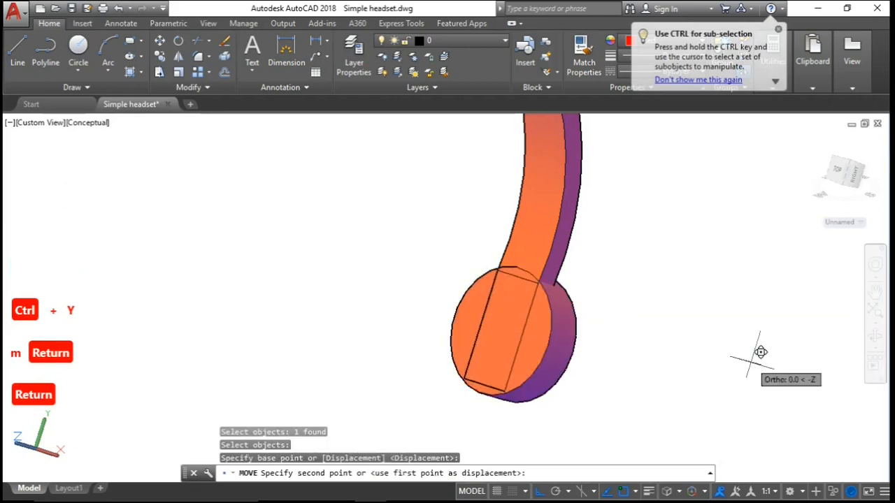
type("2")
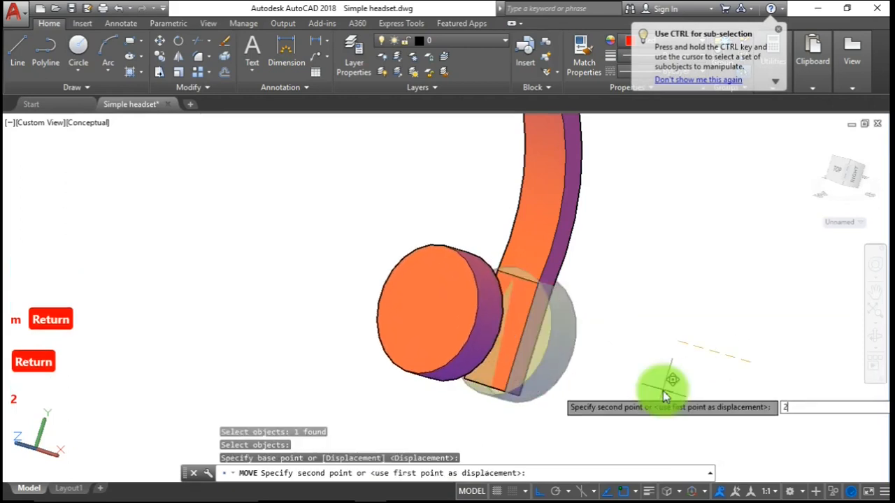
key("Return")
Chamfer the outer circular edge of the ear-cup cylinder with both distances set to 5
type("or")
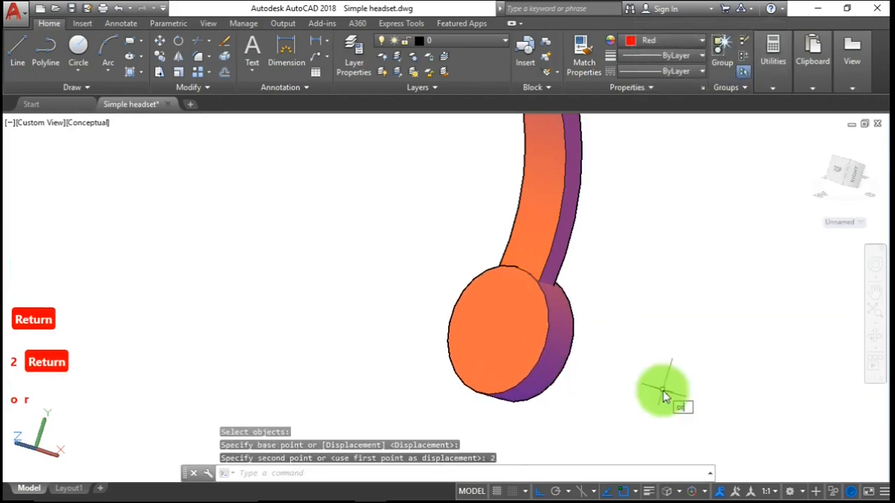
key("Return")
left_click_drag(619, 369, 460, 320)
key("Escape")
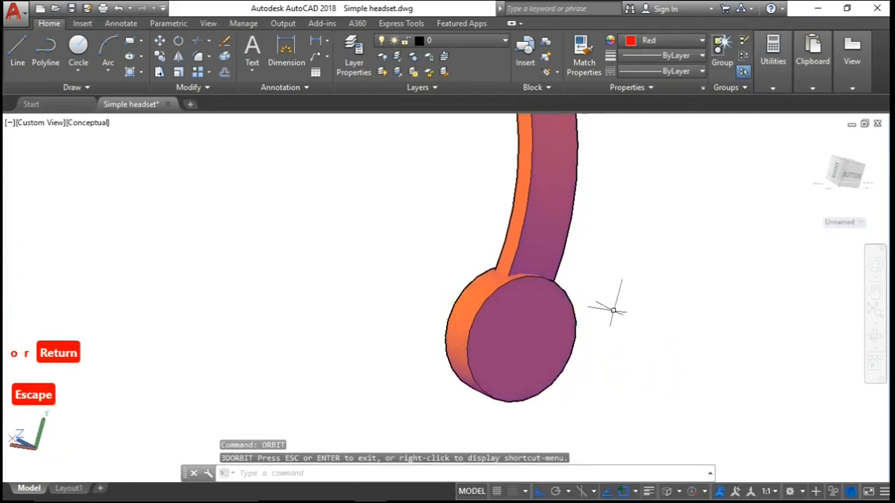
type("c")
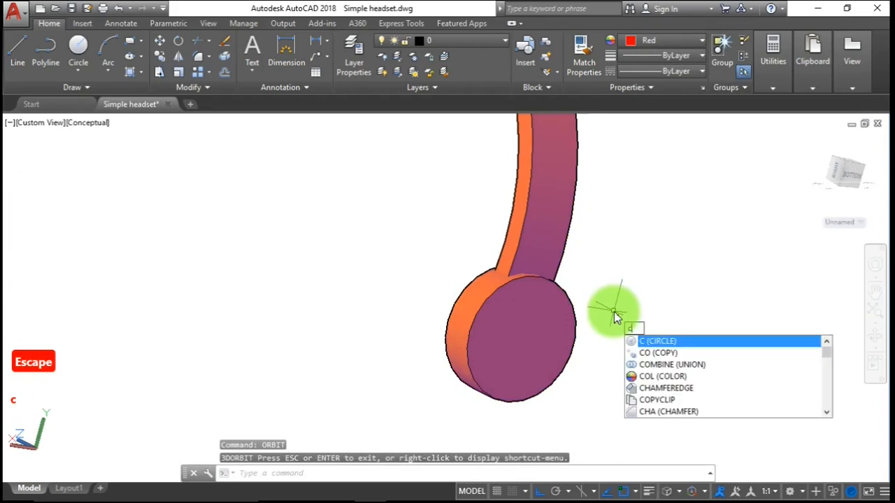
type("ham")
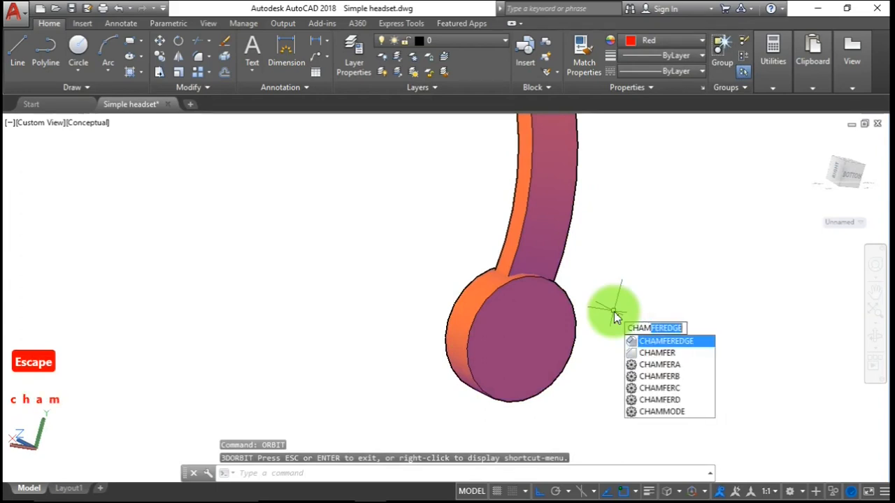
key("Return")
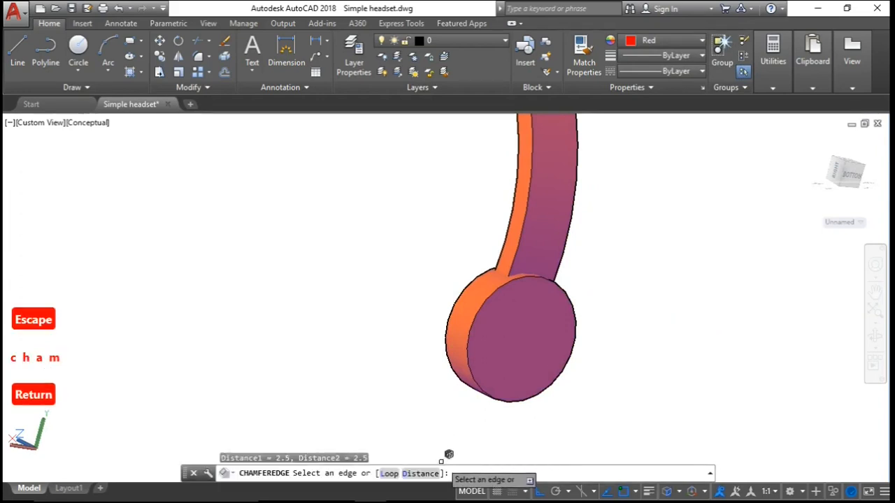
left_click(434, 475)
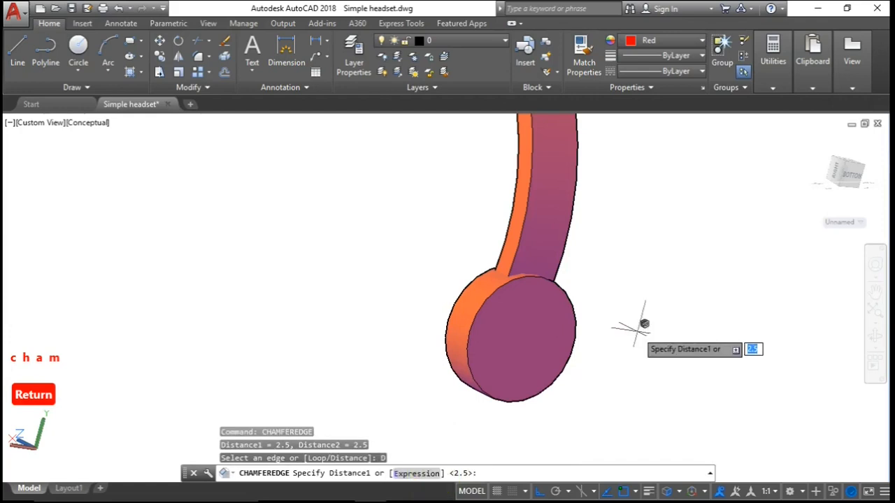
type("4")
key("BackSpace")
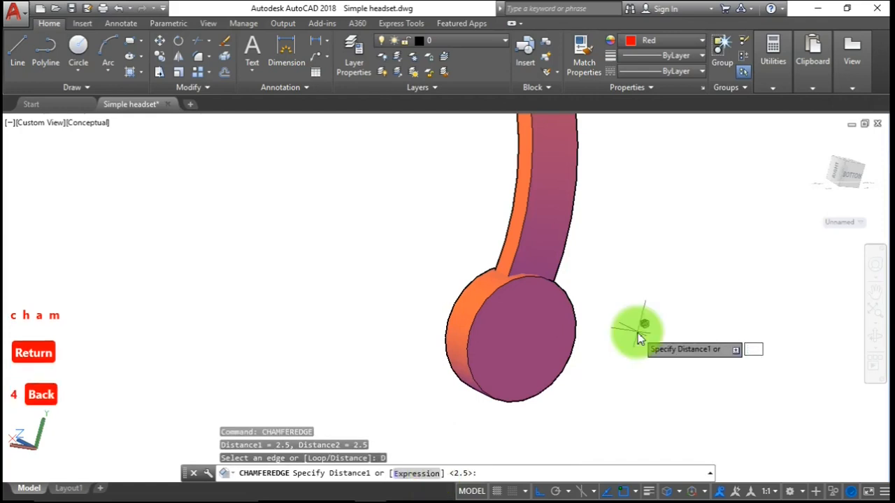
type("5")
key("Return")
type("5")
key("Return")
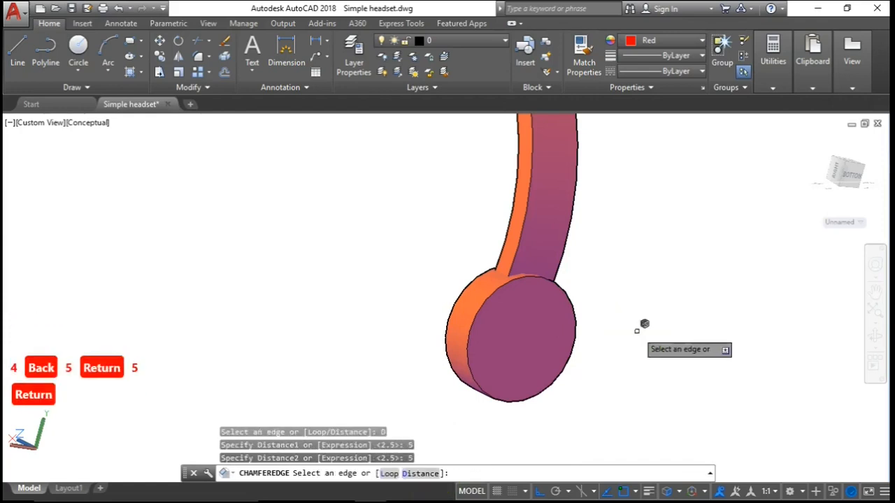
left_click(495, 292)
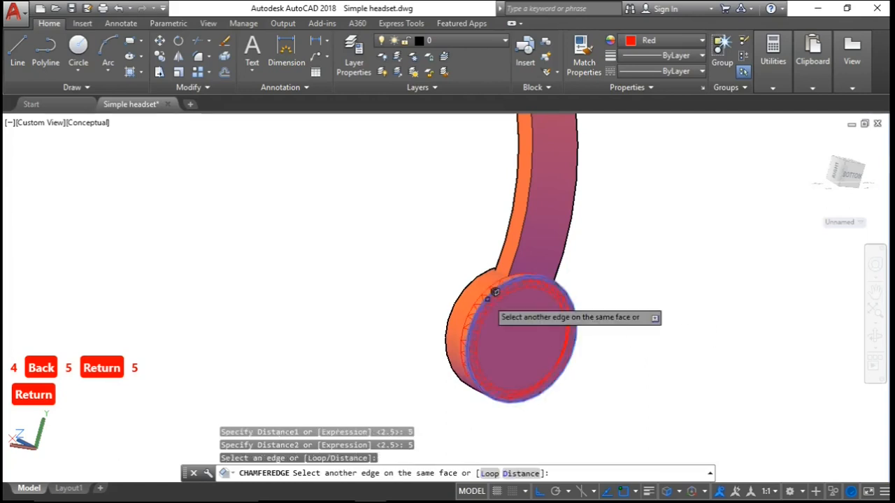
key("Return")
key("Return")
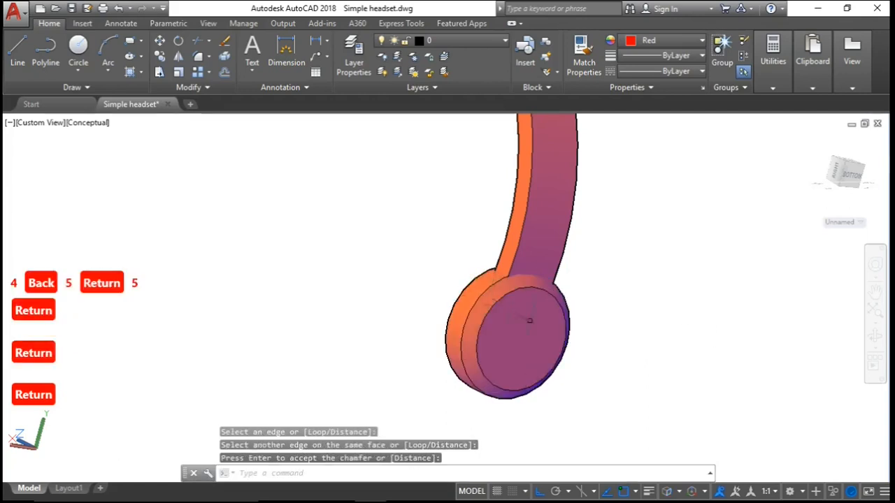
Draw a circle of diameter 48 centred on the outer flat face of the chamfered ear cup
left_click(583, 369)
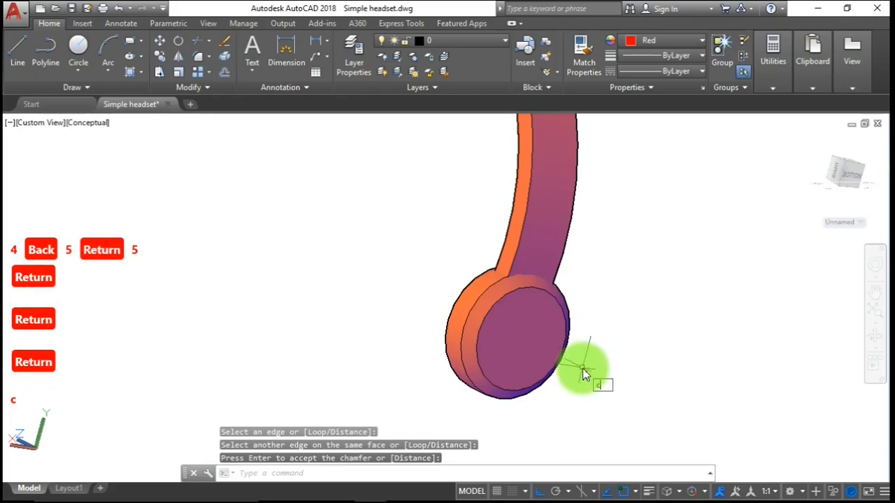
type("c")
key("Return")
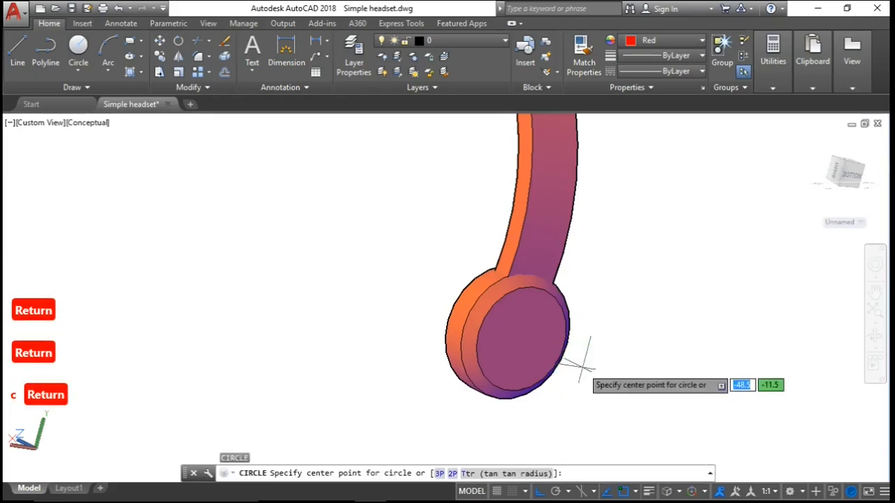
left_click(521, 340)
type("d")
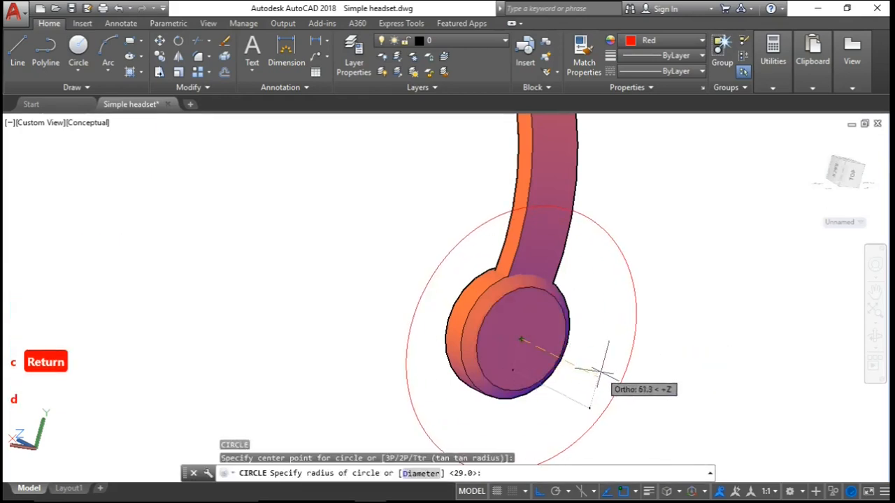
key("Return")
type("48")
key("Return")
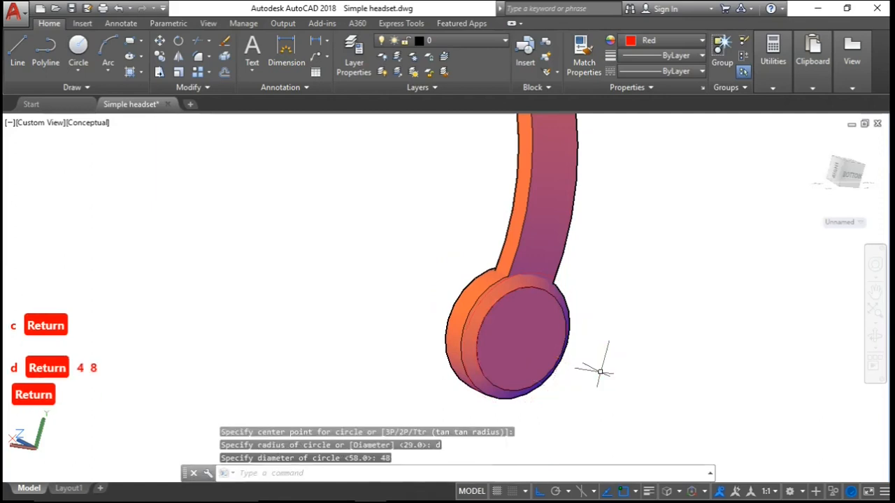
Extrude the 48-diameter circle outward from the ear cup's outer face into a long cylinder
type("ext")
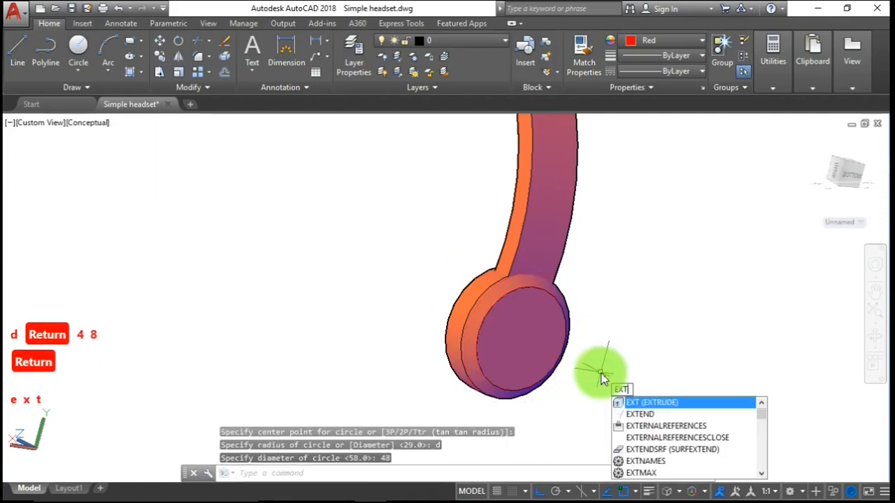
key("Return")
left_click(444, 422)
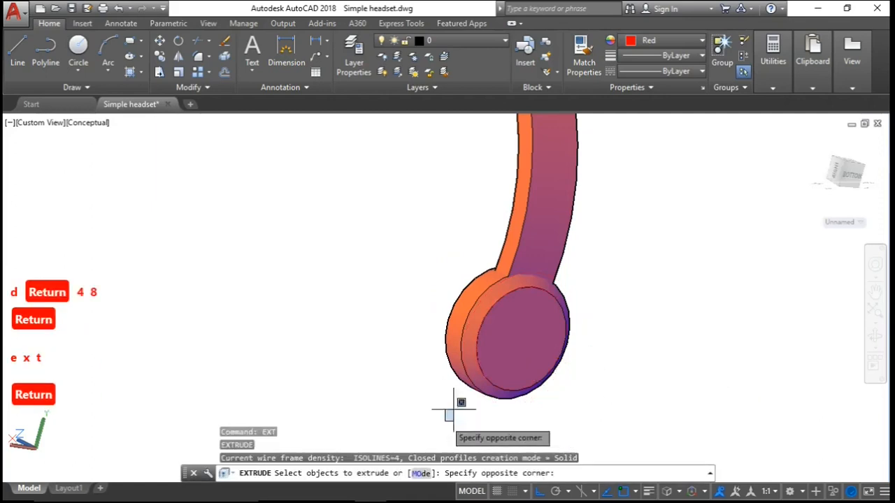
left_click(633, 279)
key("Return")
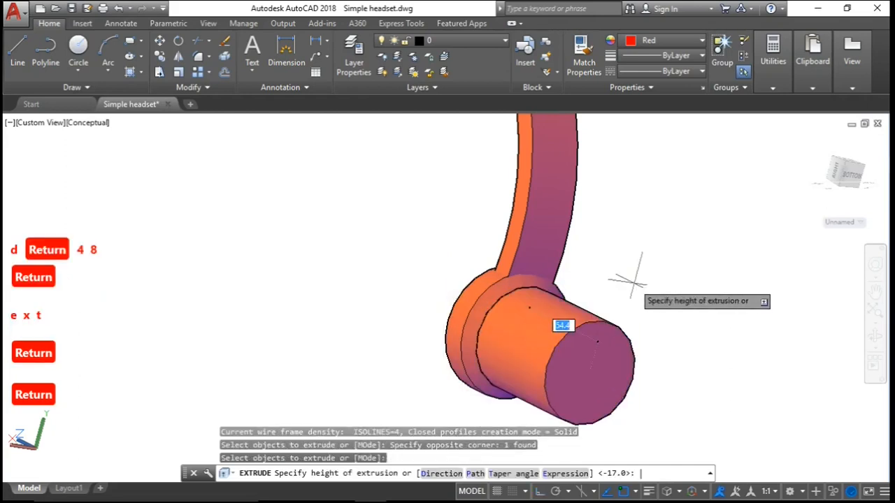
key("Escape")
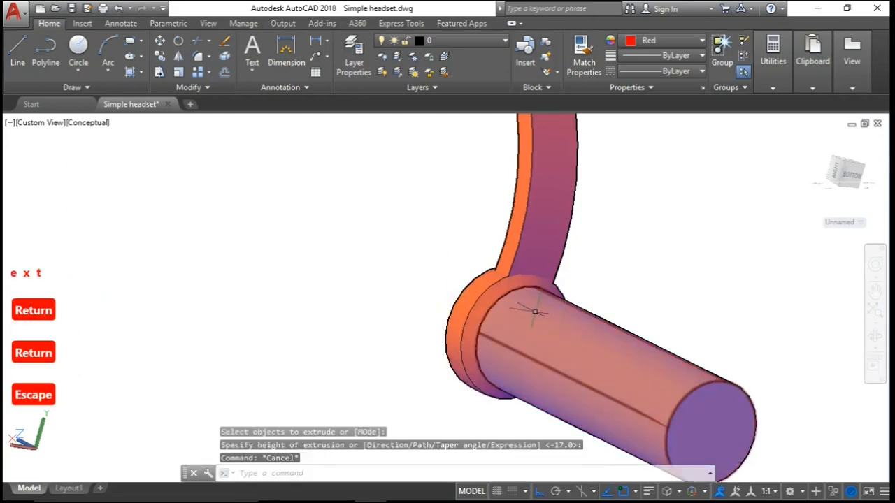
Hide the headband and the chamfered ear cup, leaving only the long cylinder displayed
left_click(489, 283)
left_click(538, 182)
right_click(595, 222)
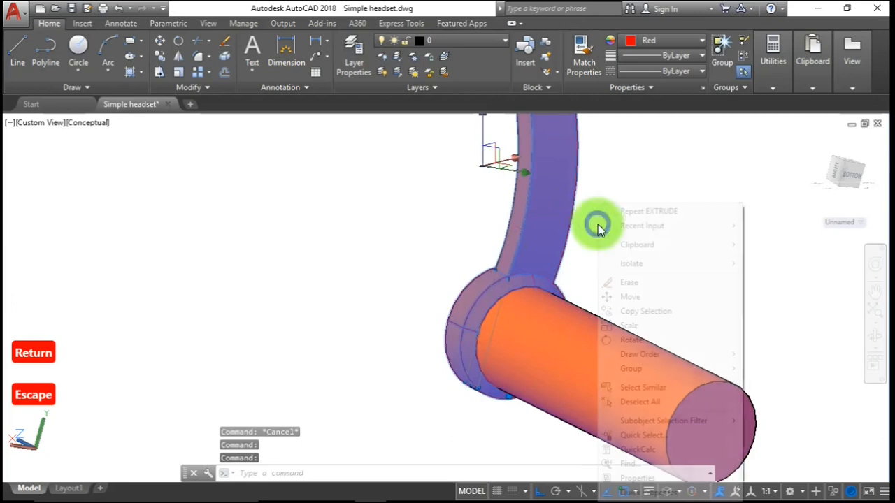
mouse_move(633, 264)
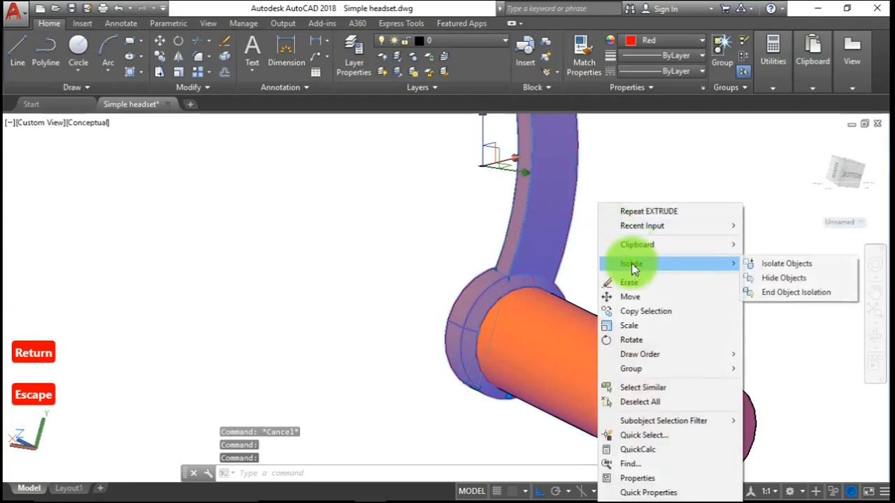
left_click(772, 280)
Chamfer the edge of the long cylinder's ear-cup-side end face with distances of 5 by 5
type("3dor")
key("Return")
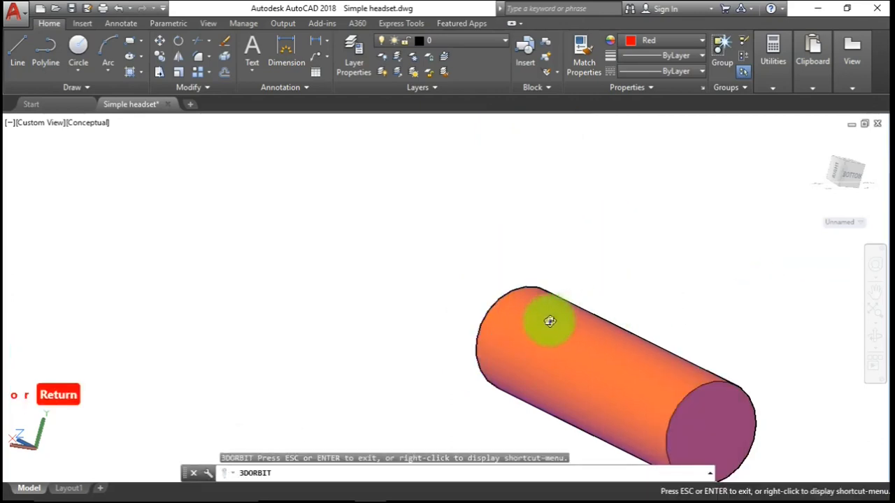
left_click_drag(595, 331, 713, 328)
key("Escape")
type("ch")
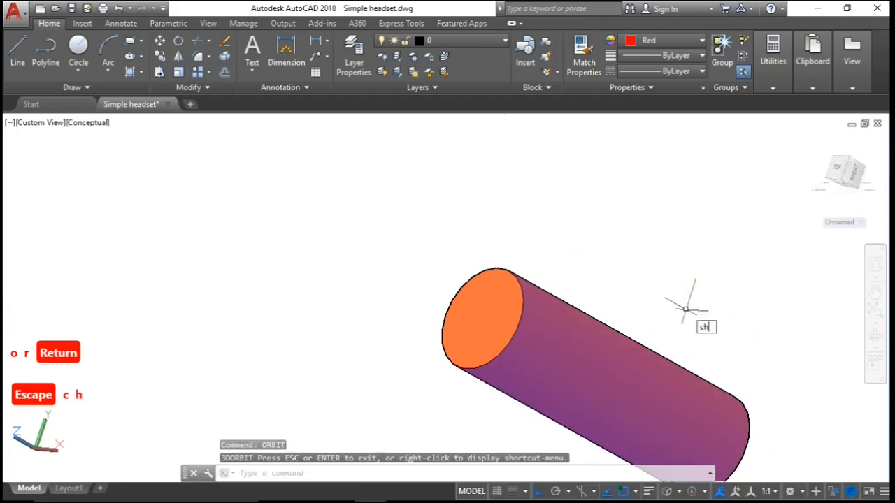
type("am")
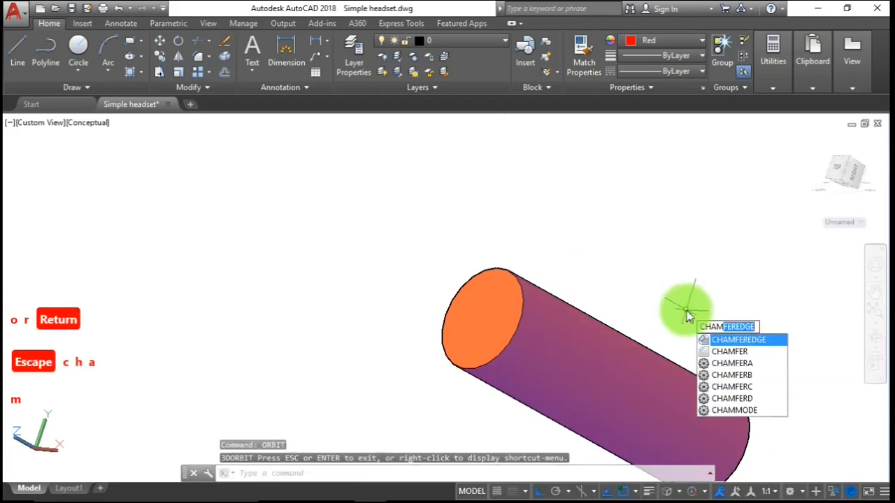
left_click(734, 340)
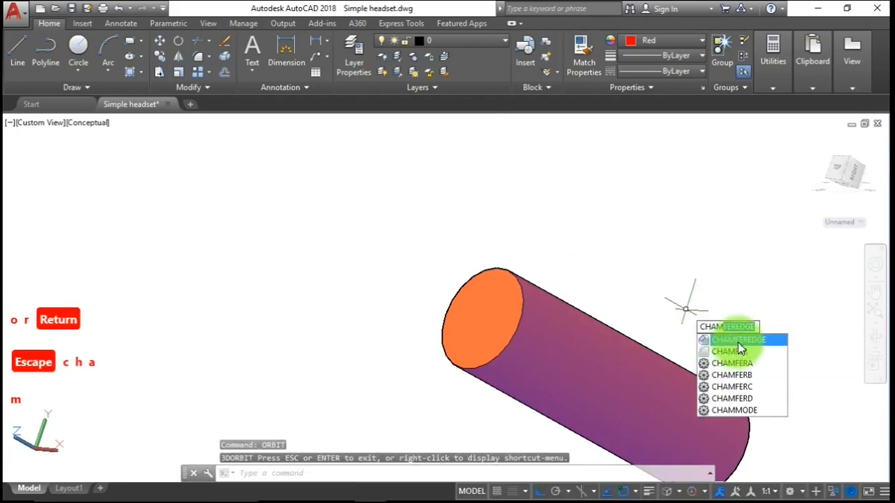
left_click(529, 296)
left_click(523, 305)
key("Return")
key("Return")
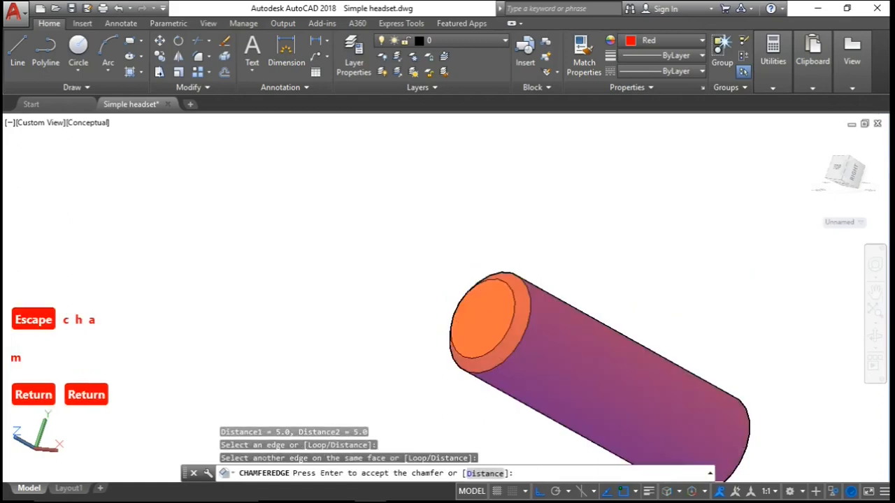
left_click(624, 259)
End the object isolation to bring back the hidden headband and ear cup
type("or")
key("Return")
mouse_move(685, 289)
left_mouse_down()
mouse_move(633, 268)
mouse_move(536, 248)
mouse_move(523, 254)
left_mouse_up()
key("Escape")
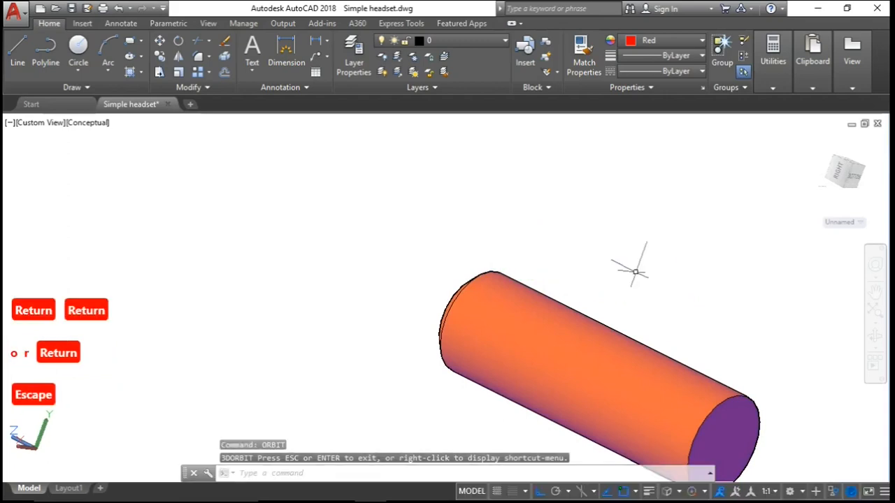
right_click(637, 275)
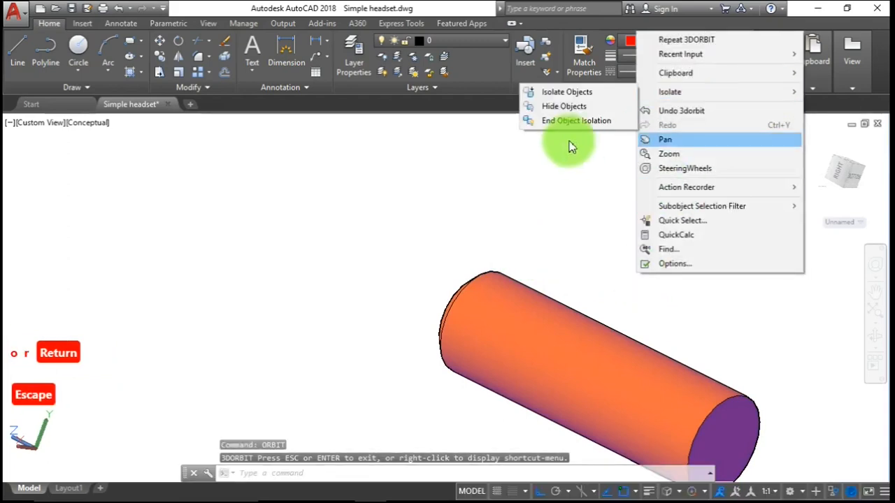
mouse_move(660, 93)
left_click(622, 121)
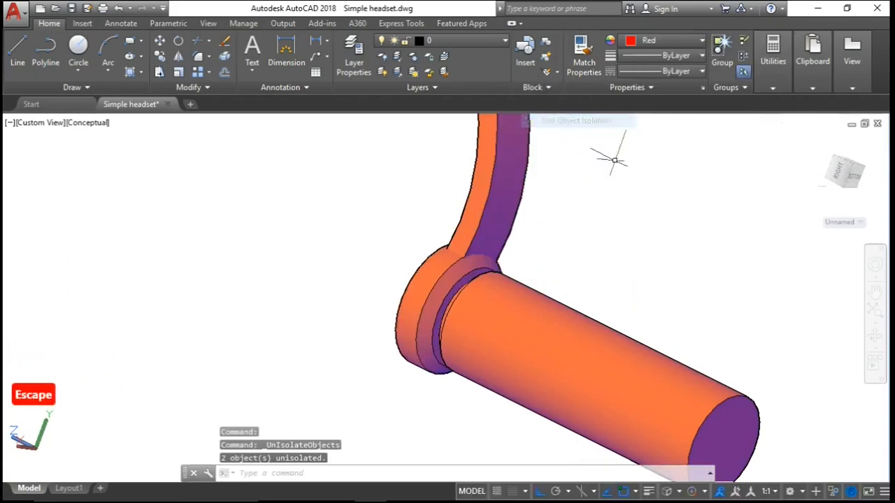
Move the long chamfered cylinder 5 along the Z axis into the ear cup
scroll(594, 210, "down", 3)
scroll(668, 281, "up", 5)
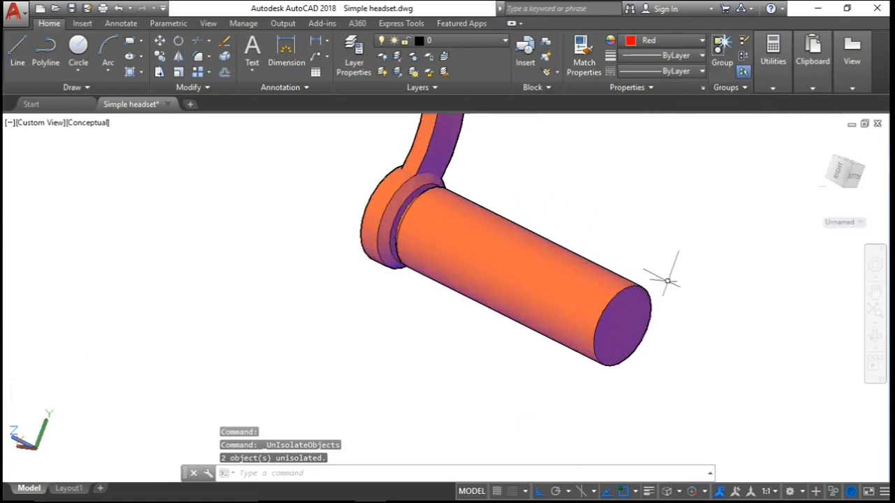
type("m")
key("Return")
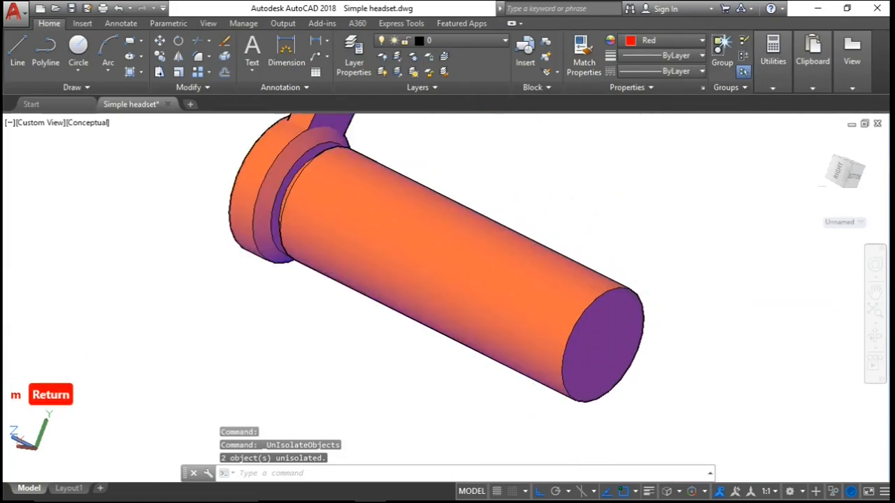
left_click(561, 306)
key("Return")
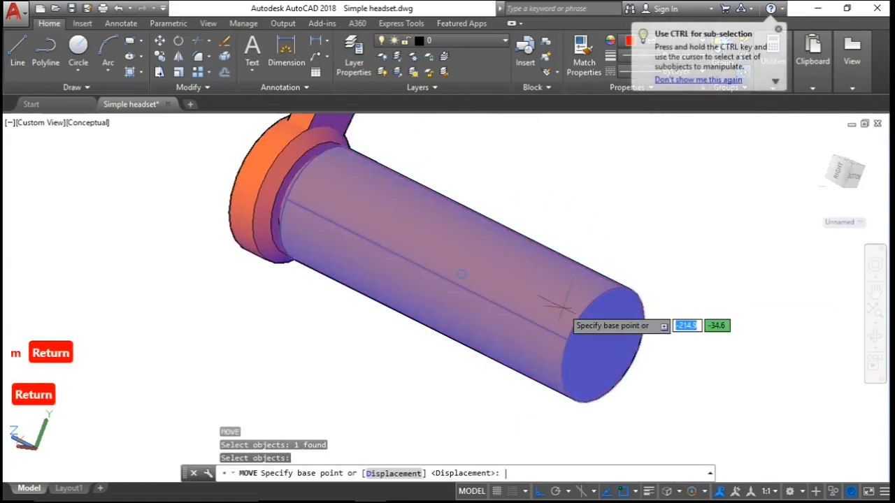
left_click(721, 297)
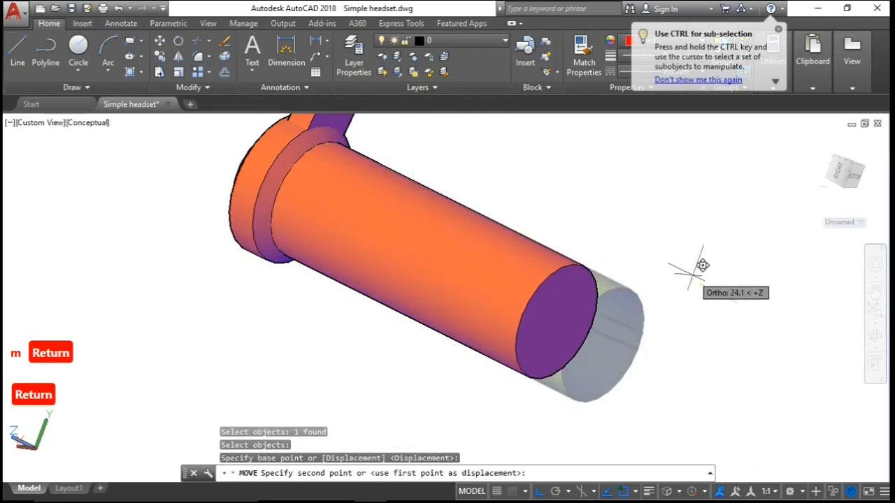
type("5")
key("Return")
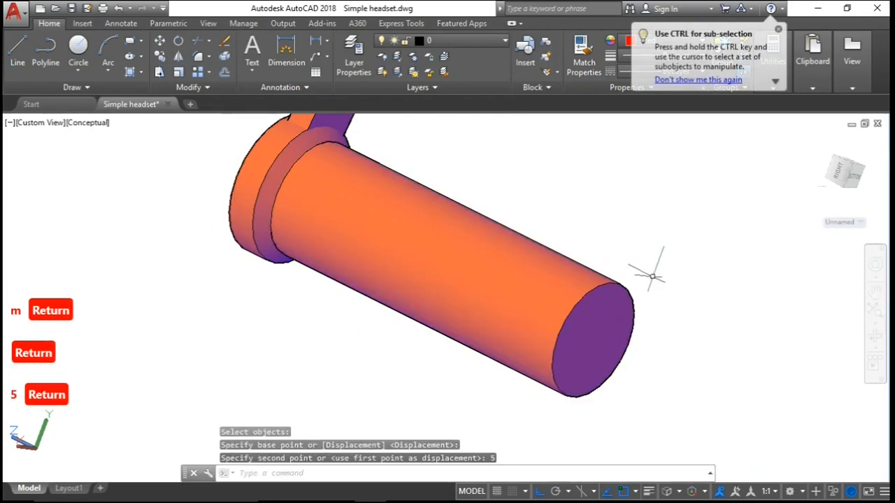
left_click(379, 446)
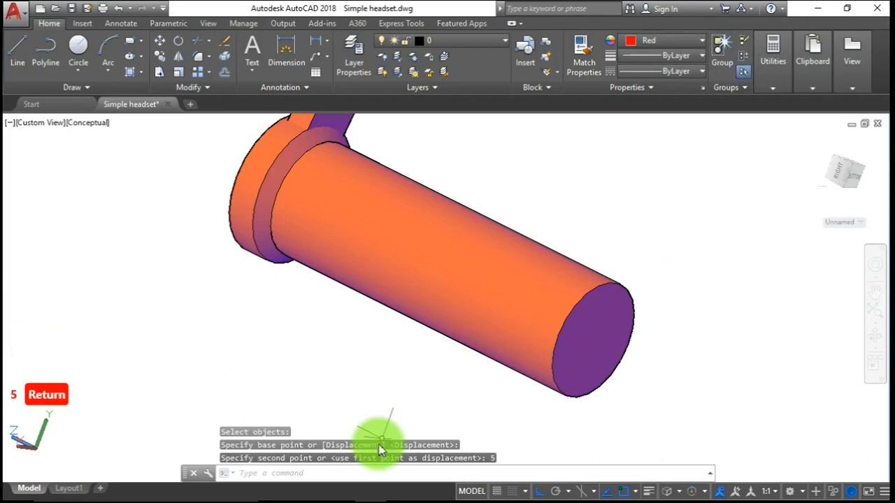
scroll(298, 344, "down", 5)
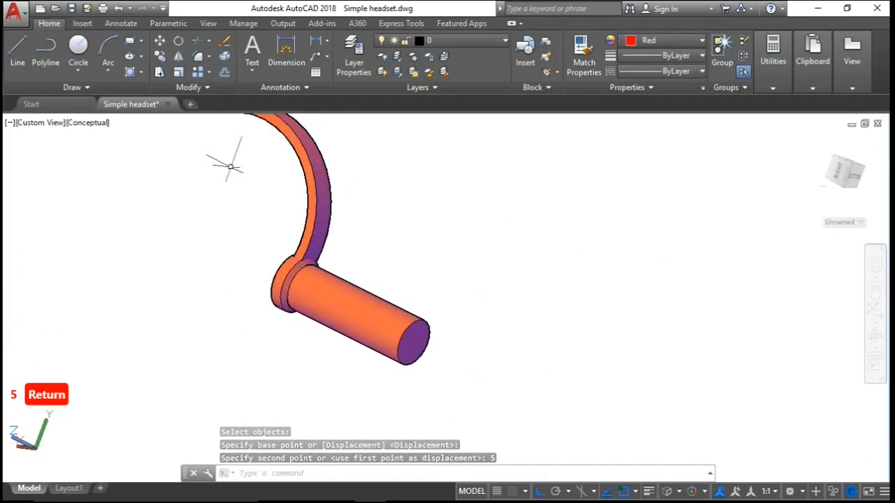
Hide the headband, leaving the chamfered ear cup and the long chamfered cylinder displayed
scroll(230, 166, "up", 2)
left_click(353, 204)
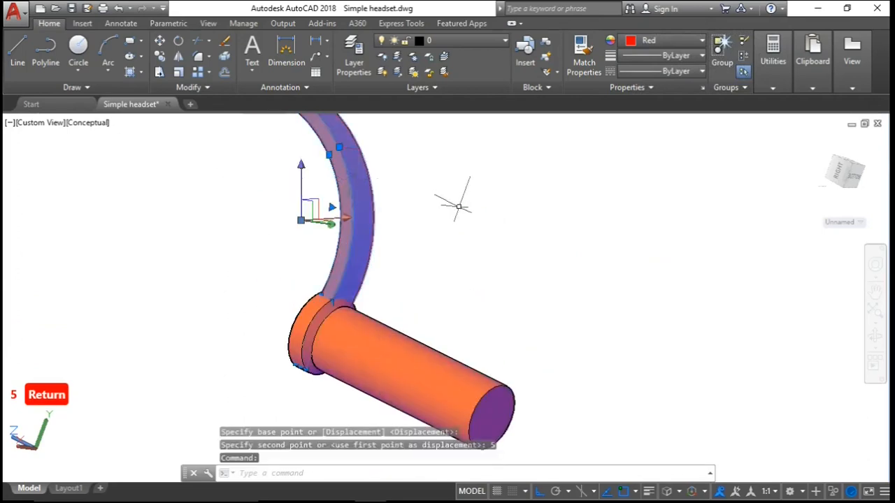
right_click(460, 212)
mouse_move(507, 245)
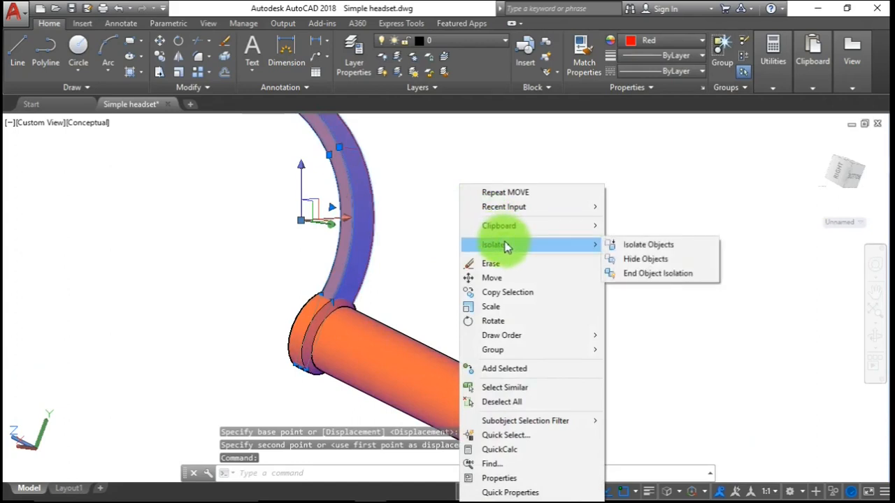
left_click(646, 259)
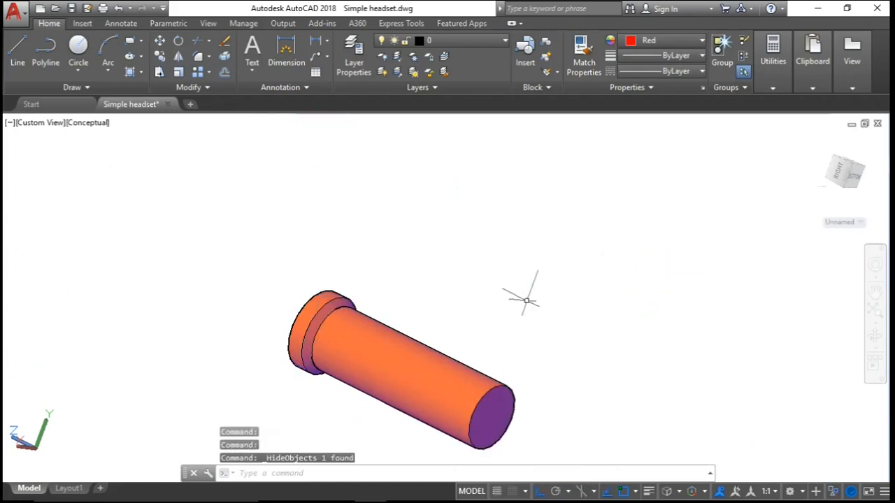
Subtract the long chamfered cylinder from the ear cup to cut a recess in its outer face
type("sub")
key("Return")
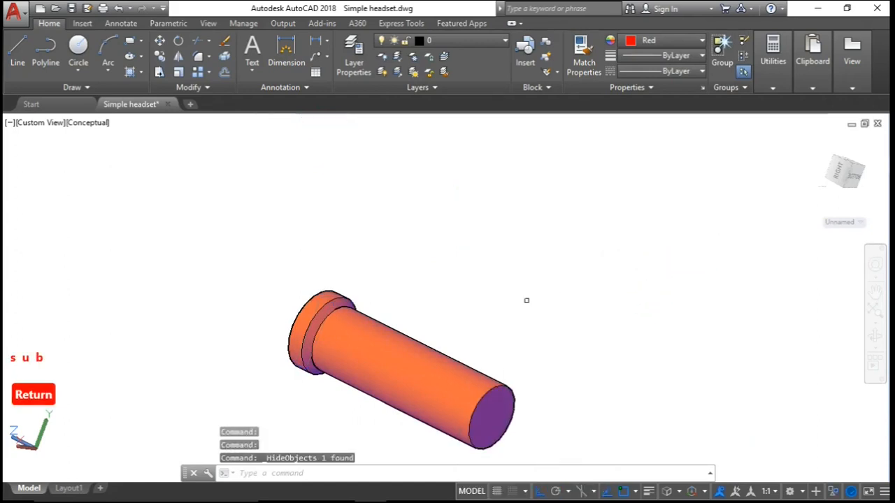
left_click(313, 306)
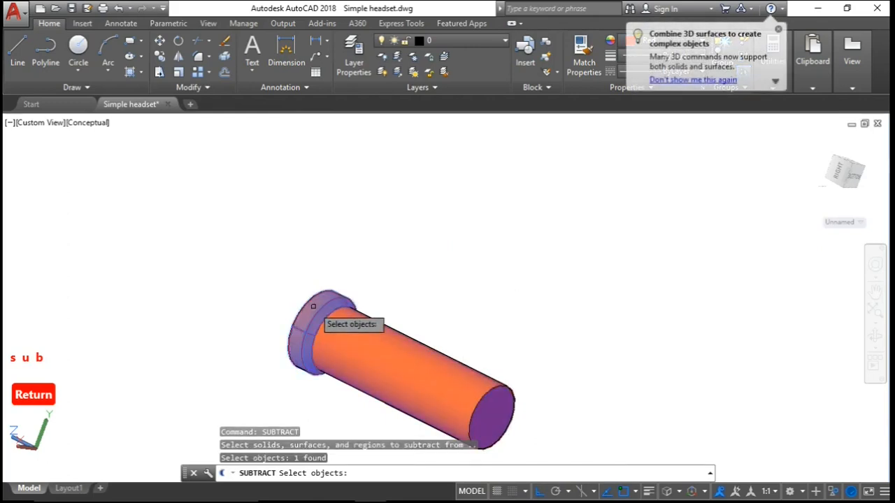
key("Return")
left_click(374, 363)
key("Return")
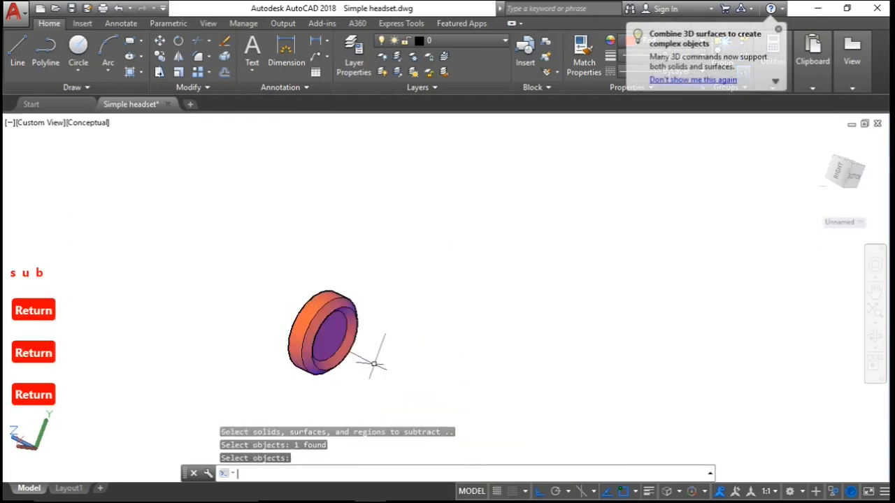
End the object isolation to bring the hidden headband back beside the recessed ear cup
right_click(412, 355)
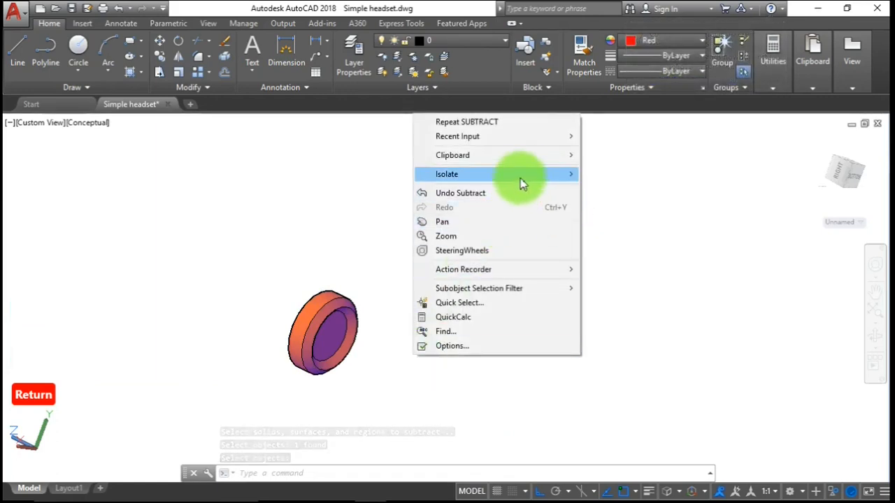
mouse_move(527, 175)
left_click(606, 208)
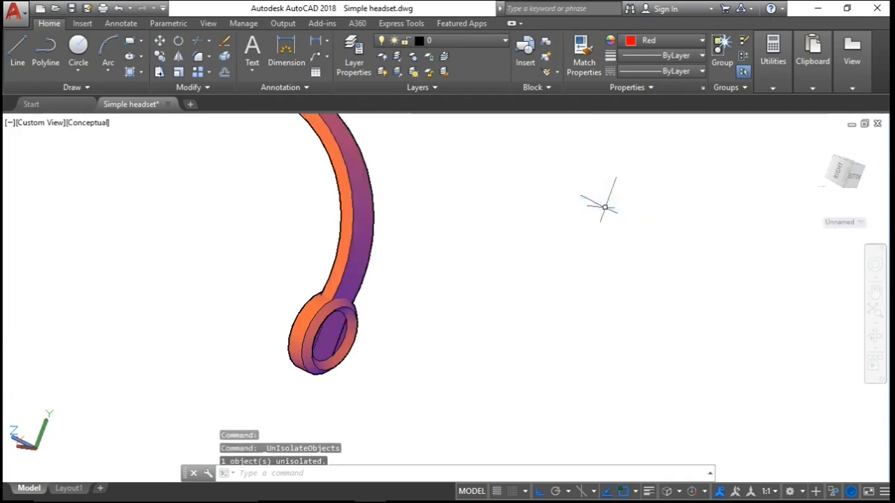
Hide the recessed ear cup, leaving only the headband displayed
left_click(234, 406)
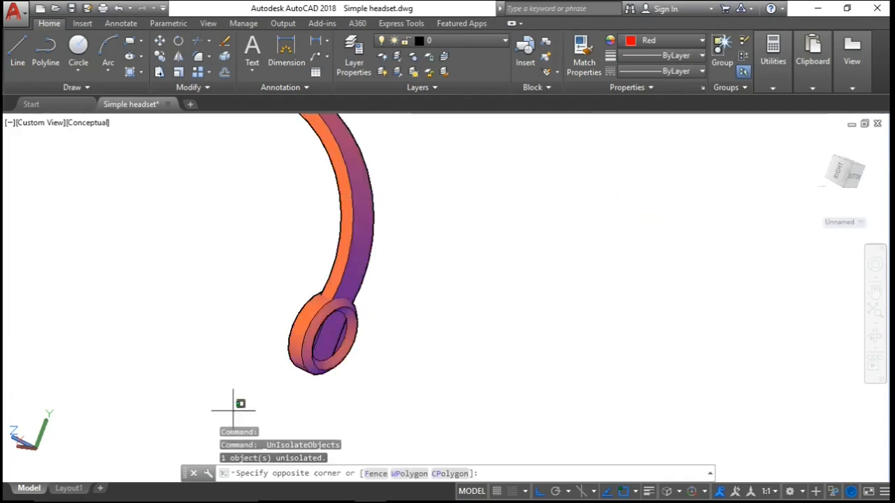
left_click(405, 279)
right_click(517, 262)
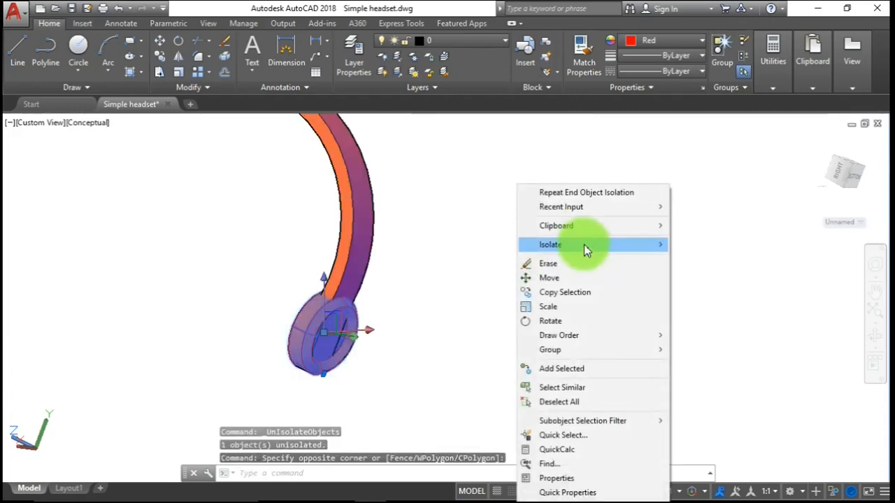
mouse_move(584, 244)
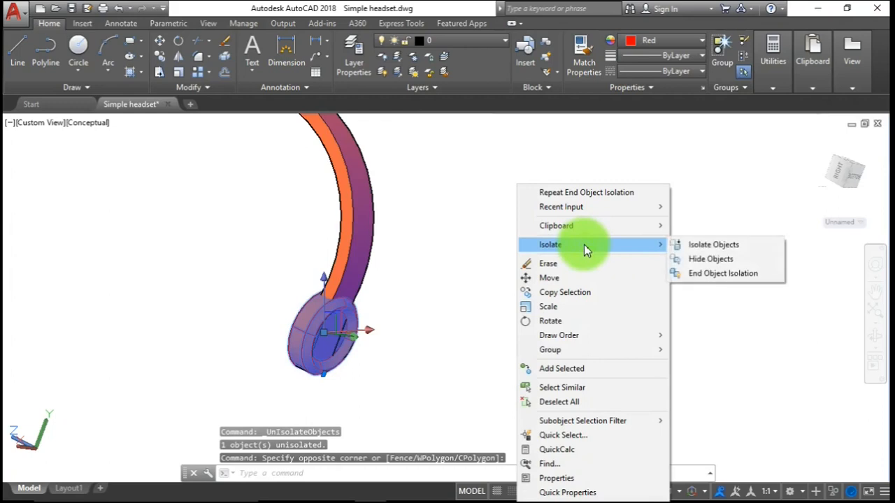
left_click(715, 259)
Chamfer one long edge of the headband's inner face with distances of 5 by 5, covering its curved and straight sections
type("or")
key("Return")
left_click_drag(600, 316, 417, 270)
key("Escape")
scroll(416, 269, "up", 3)
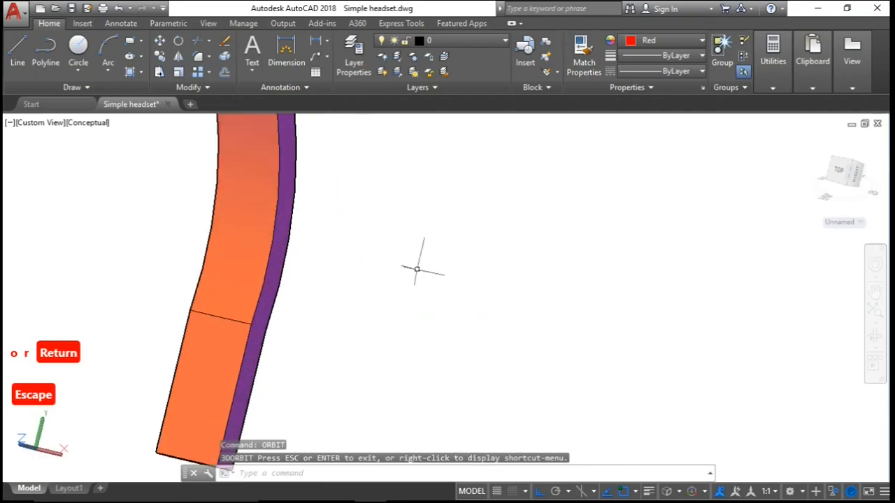
type("c")
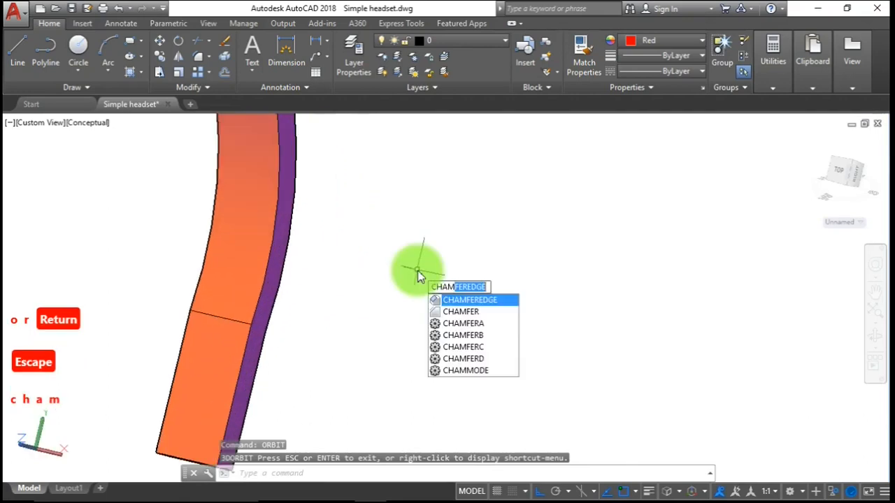
left_click(454, 302)
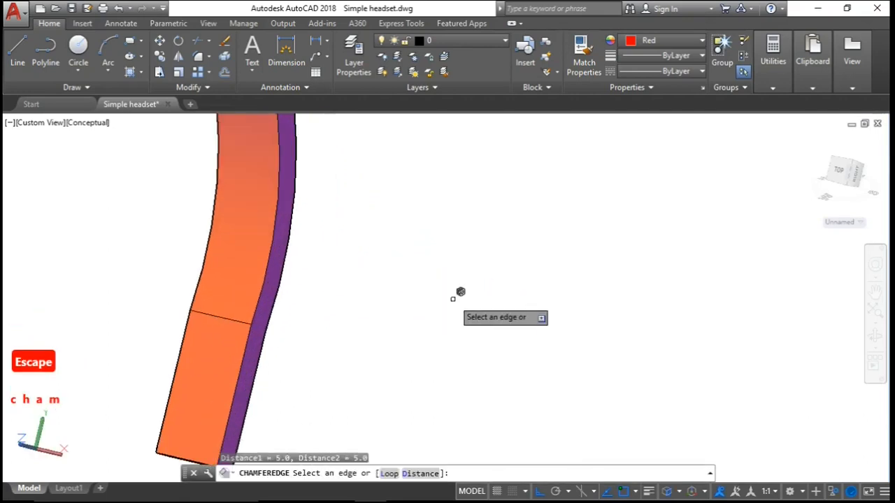
left_click(276, 244)
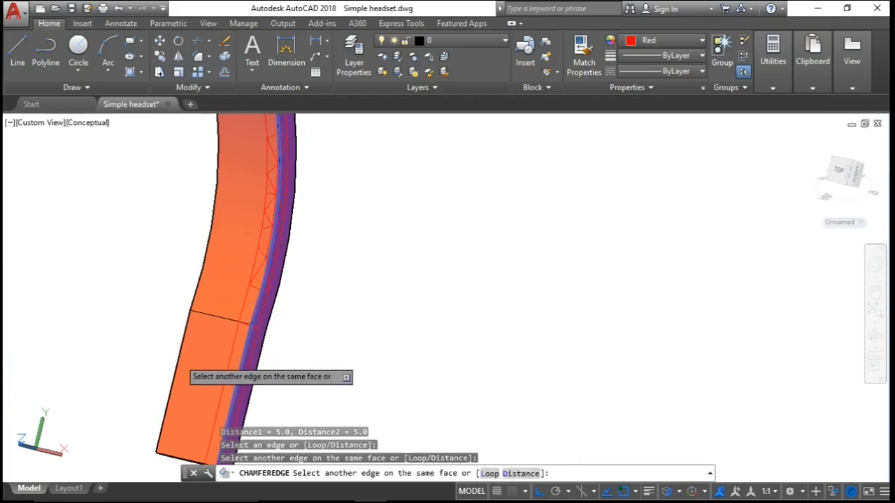
left_click(188, 340)
key("Return")
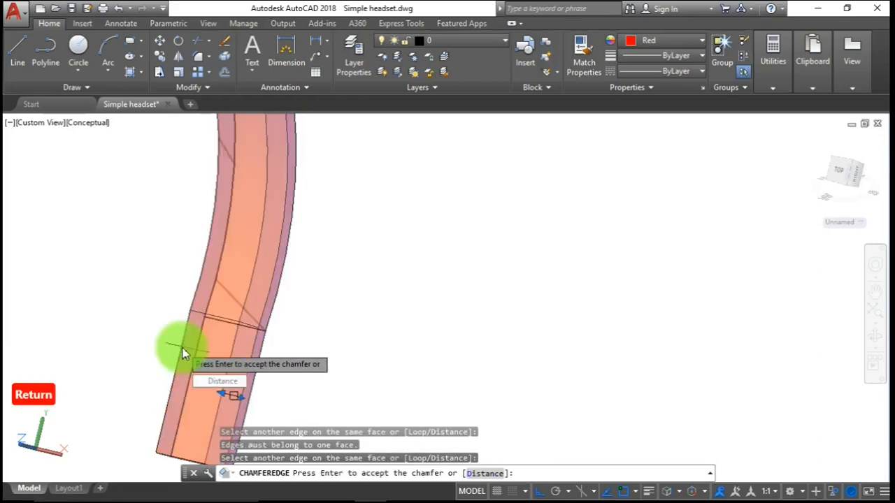
key("Return")
Chamfer the opposite long edge of the headband, both straight and curved sections, with distances of 5 by 5
type("or")
key("Return")
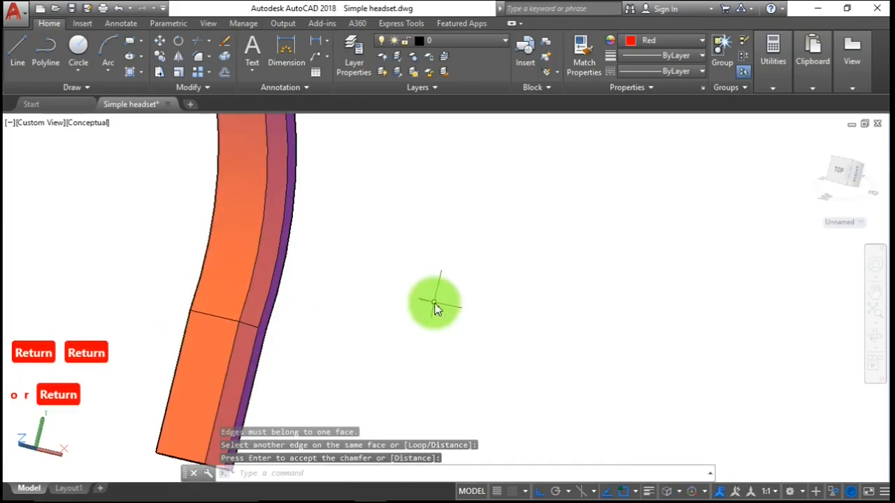
left_click_drag(298, 296, 495, 284)
key("Escape")
type("cham")
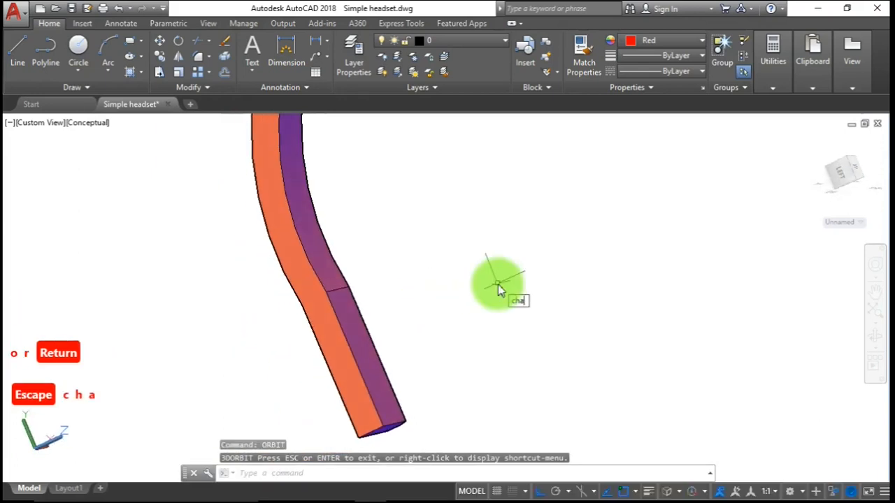
key("Return")
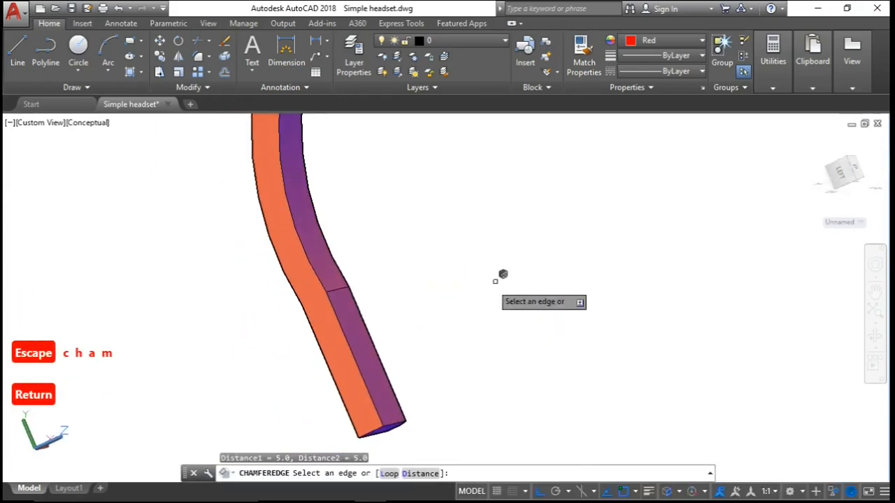
left_click(366, 370)
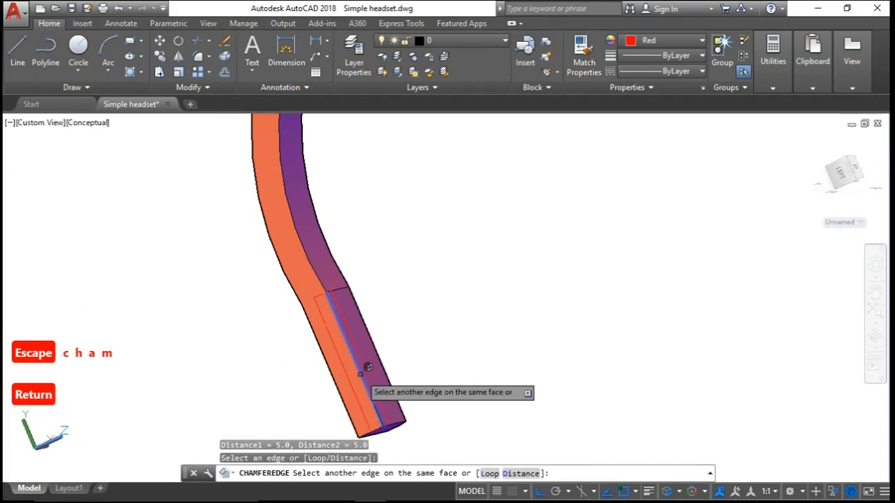
left_click(317, 265)
key("Return")
key("Return")
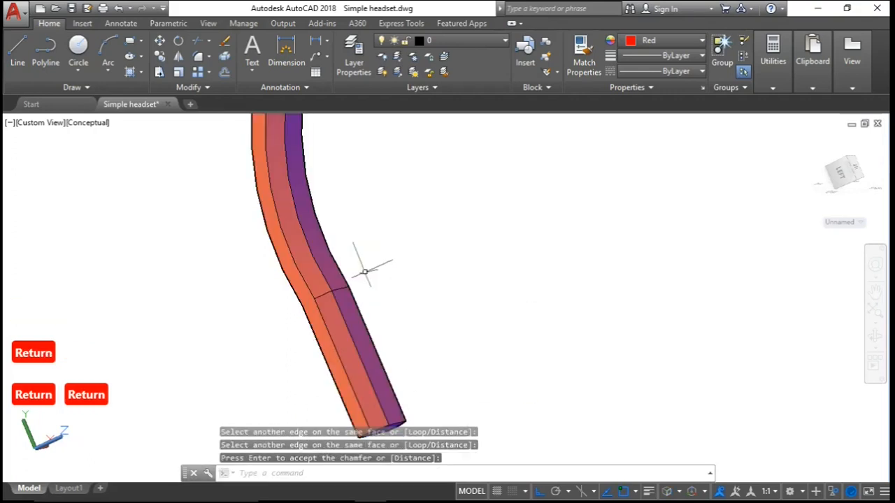
End the object isolation to show the hidden ear cup on the chamfered headband again
type("or")
key("Return")
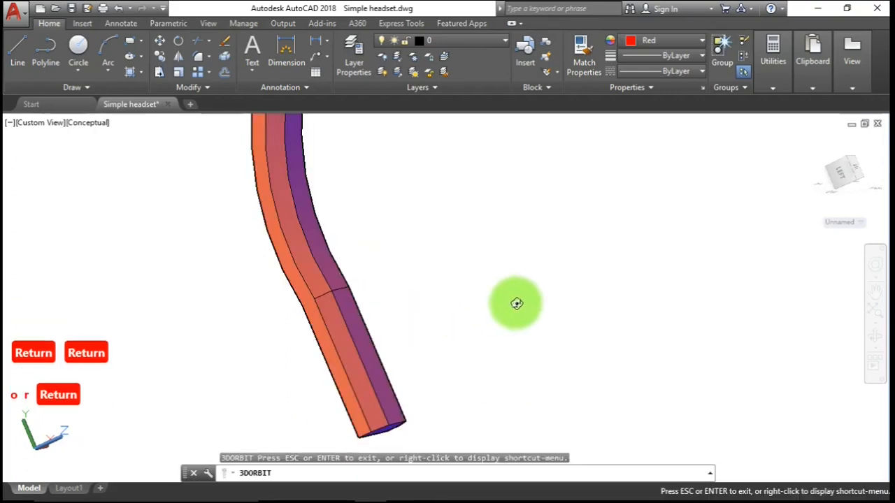
left_click_drag(527, 307, 266, 336)
key("Escape")
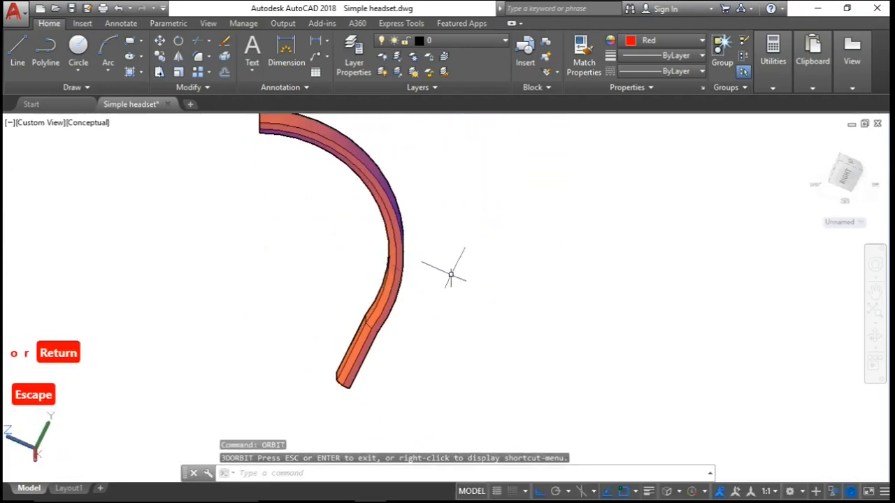
right_click(453, 276)
mouse_move(607, 98)
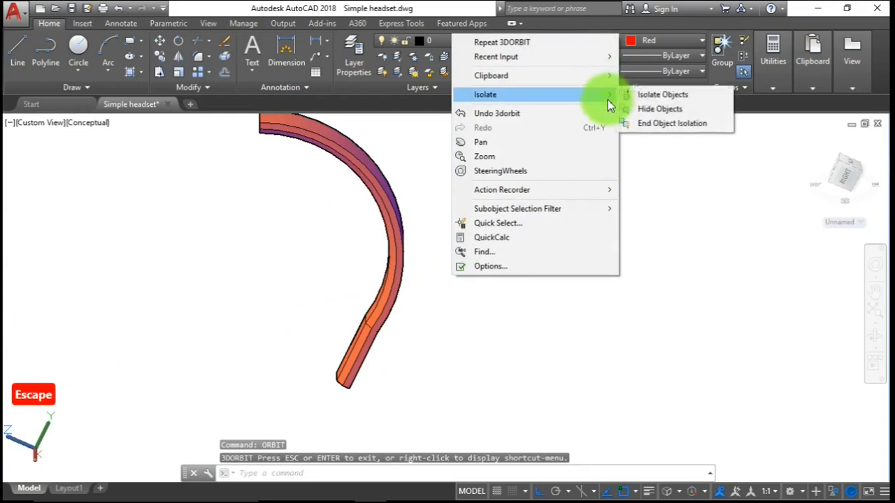
left_click(669, 123)
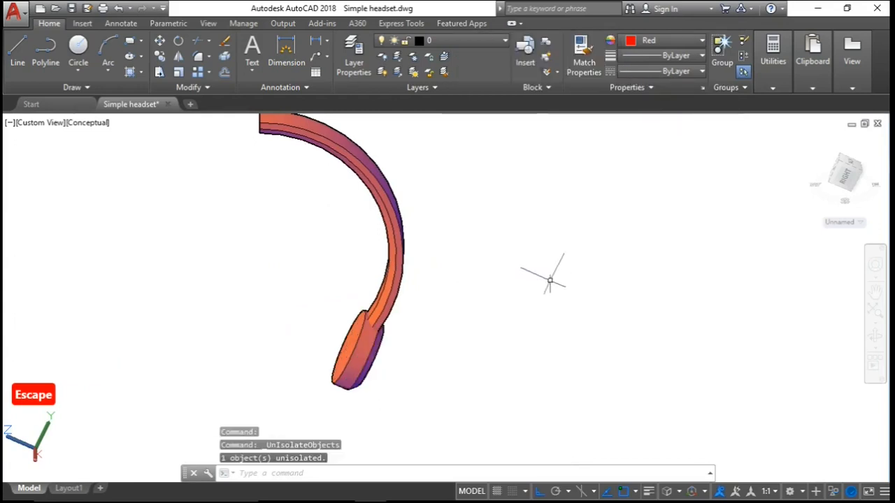
Draw an ellipse centred on the ear cup's flat inner face, with axis distances of 35 along X and 40 for the other axis
key("Return")
left_click_drag(377, 343, 467, 359)
scroll(308, 351, "up", 3)
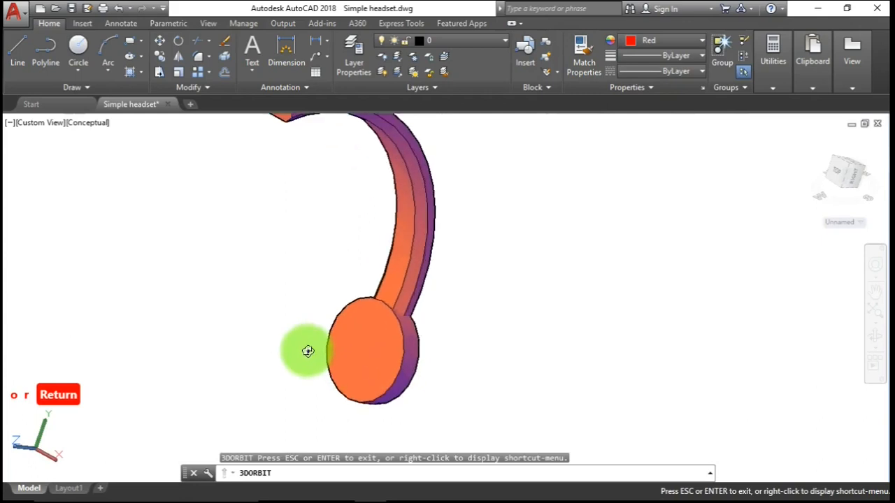
mouse_move(307, 351)
left_mouse_down()
mouse_move(340, 354)
mouse_move(320, 336)
left_mouse_up()
key("Escape")
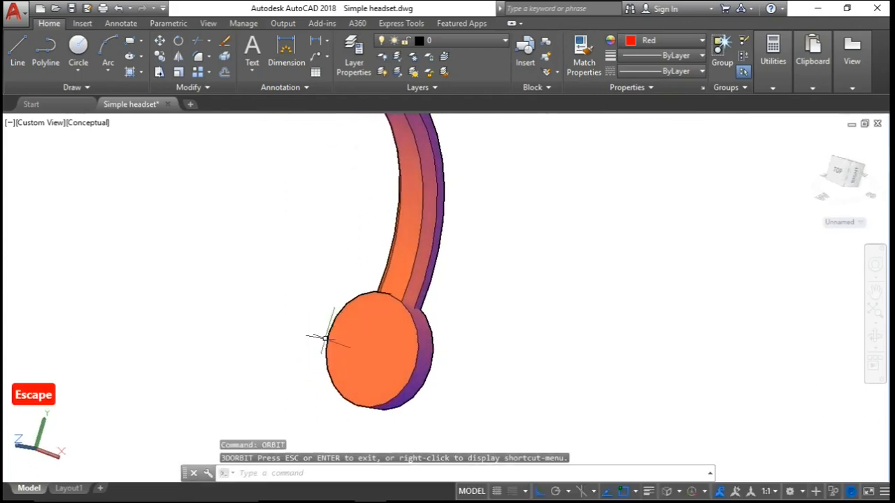
left_click(130, 56)
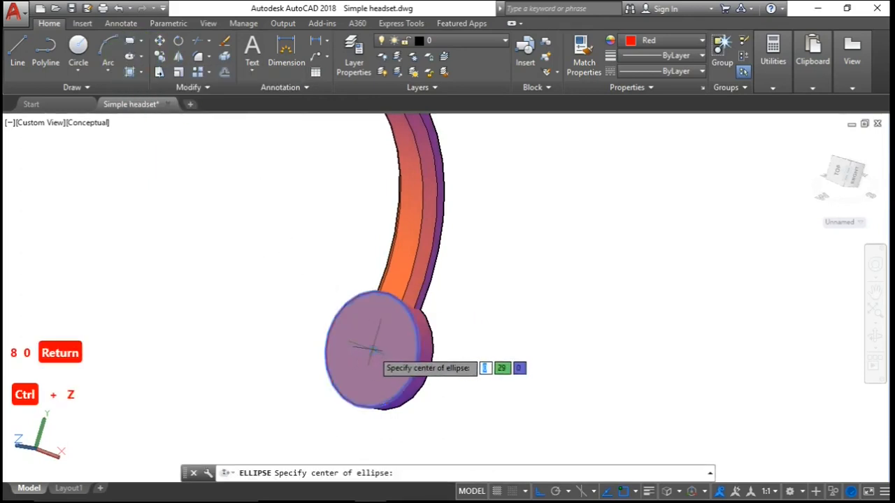
left_click(372, 350)
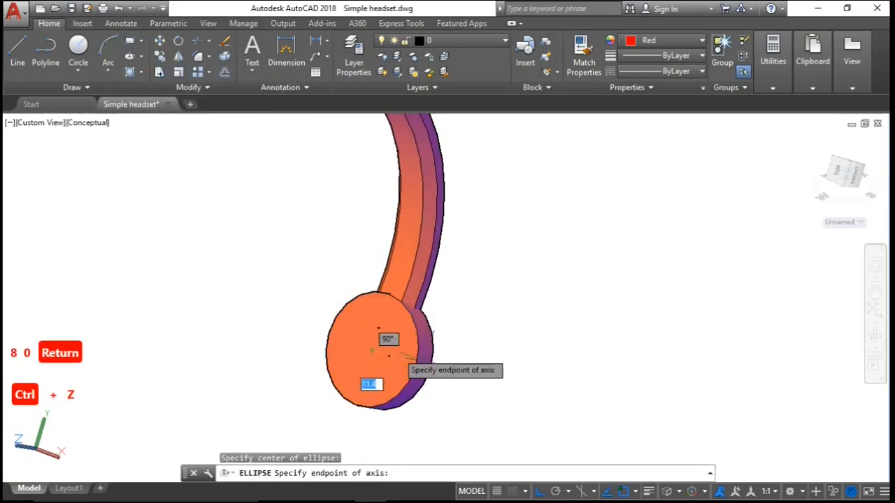
type("35")
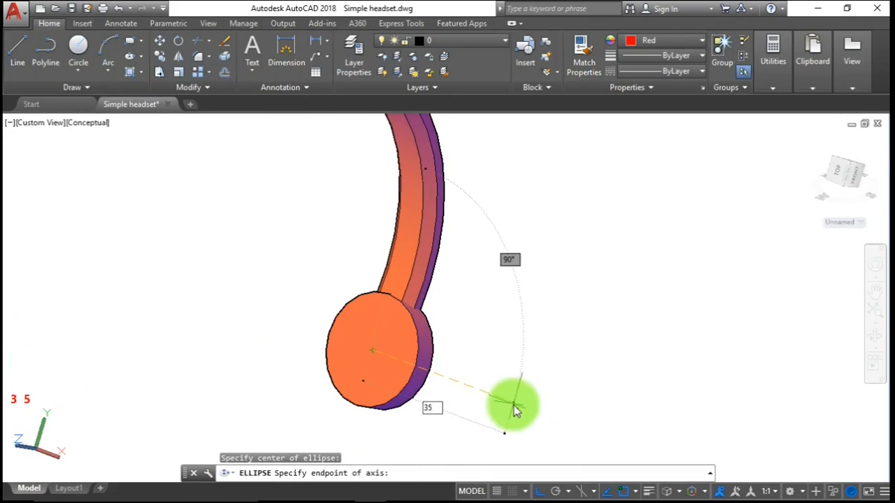
key("Return")
type("40")
key("Return")
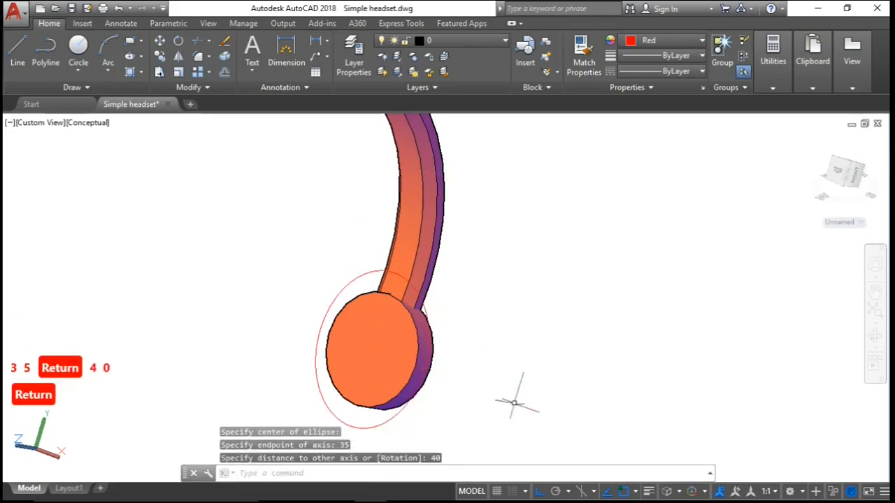
Extrude the ellipse on the ear cup's inner face to a height of 20 with a taper angle of -30
type("ex")
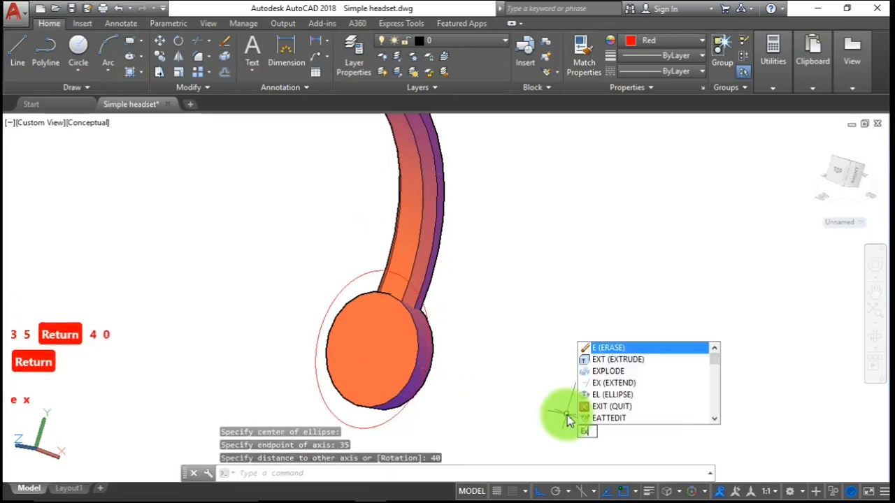
type("t")
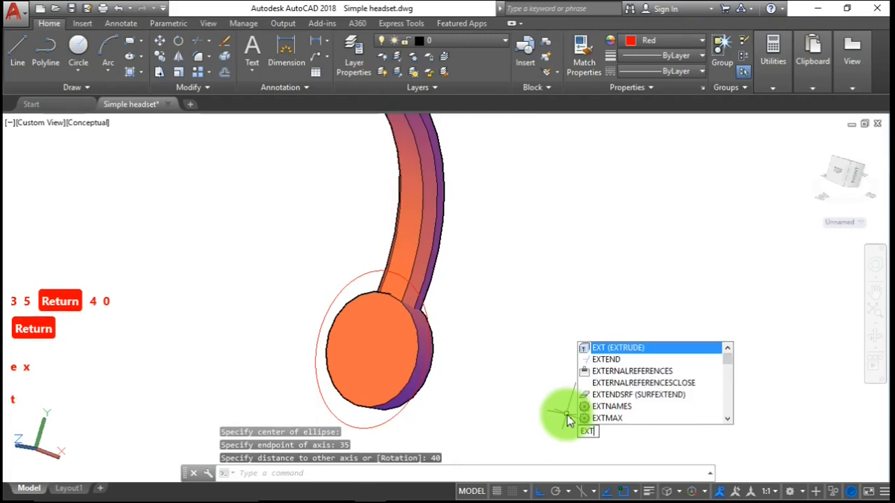
key("Return")
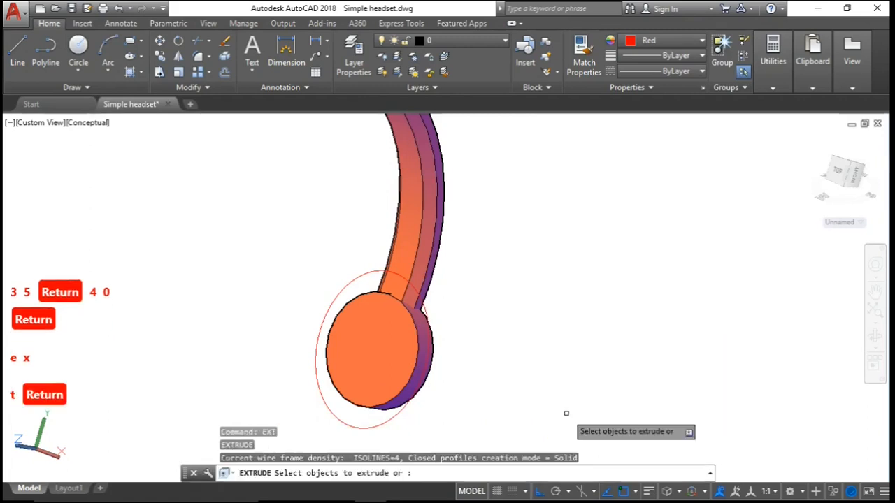
left_click(393, 417)
key("Return")
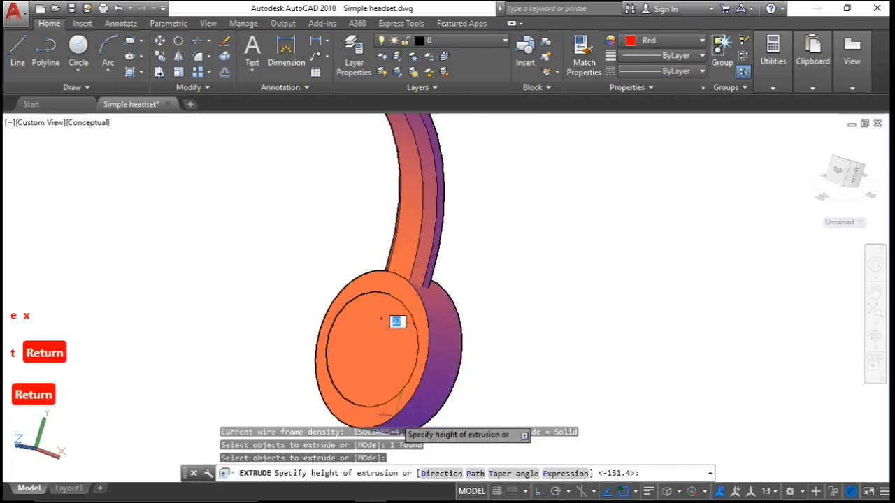
left_click(506, 474)
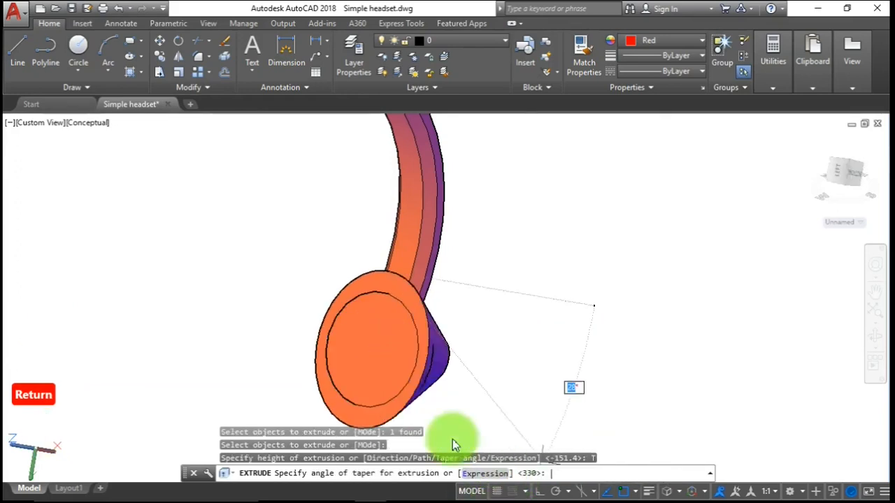
type("-30")
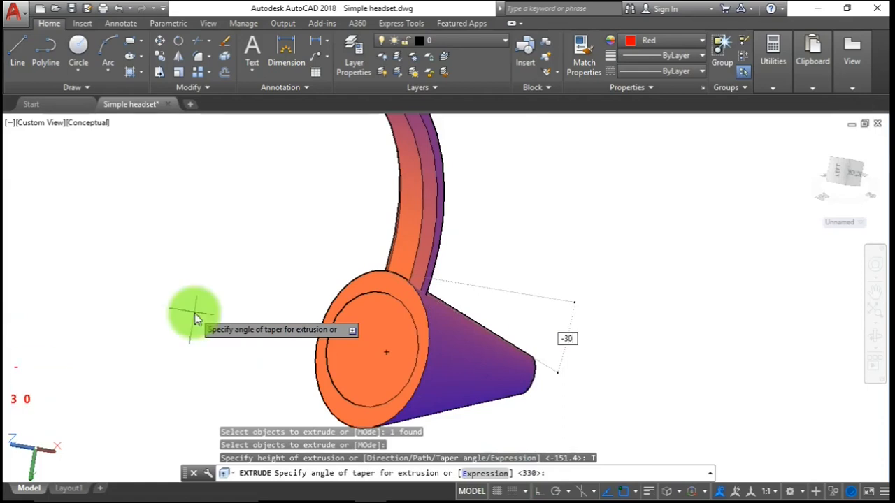
key("Return")
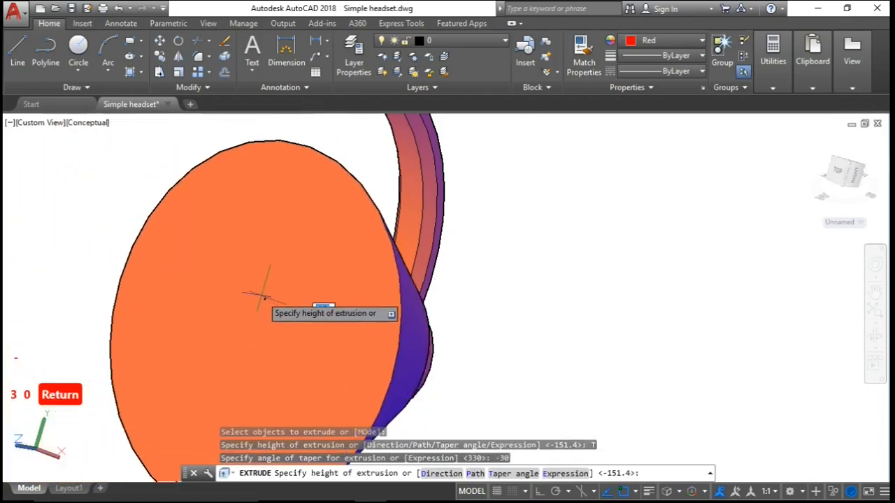
scroll(264, 297, "down", 4)
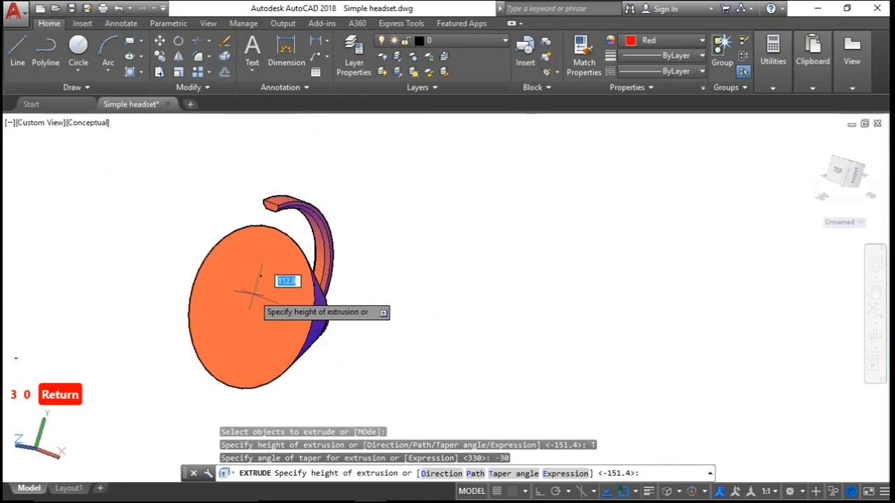
type("20")
key("Return")
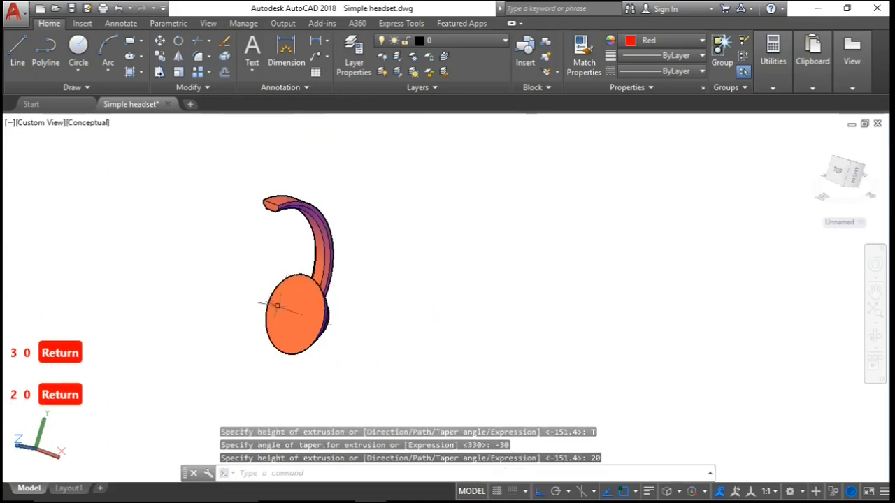
Redirect the UCS Y axis sideways across the ear pad so the X axis runs up along the pad's height
scroll(338, 317, "up", 3)
type("or")
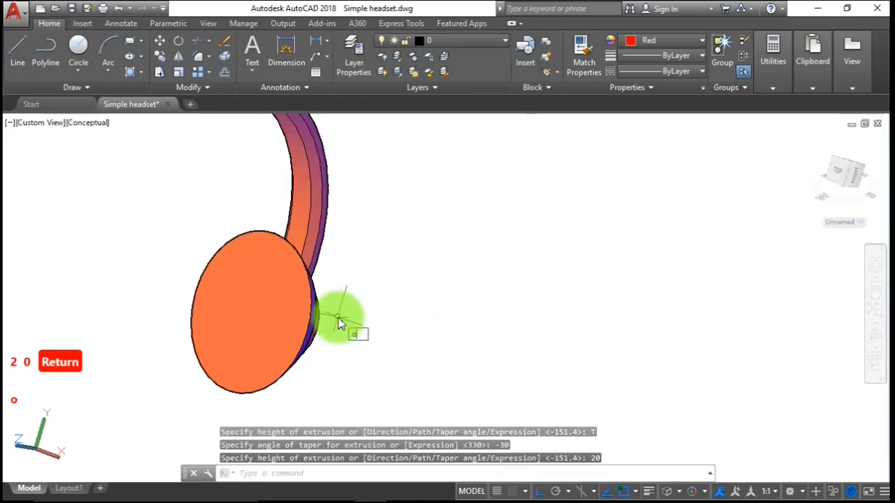
key("Return")
left_click_drag(373, 325, 272, 282)
key("Escape")
scroll(282, 324, "up", 3)
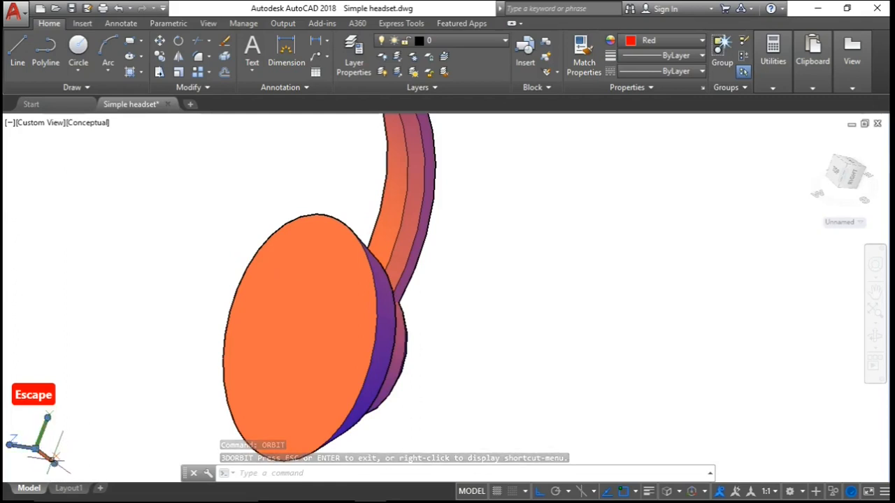
key("Escape")
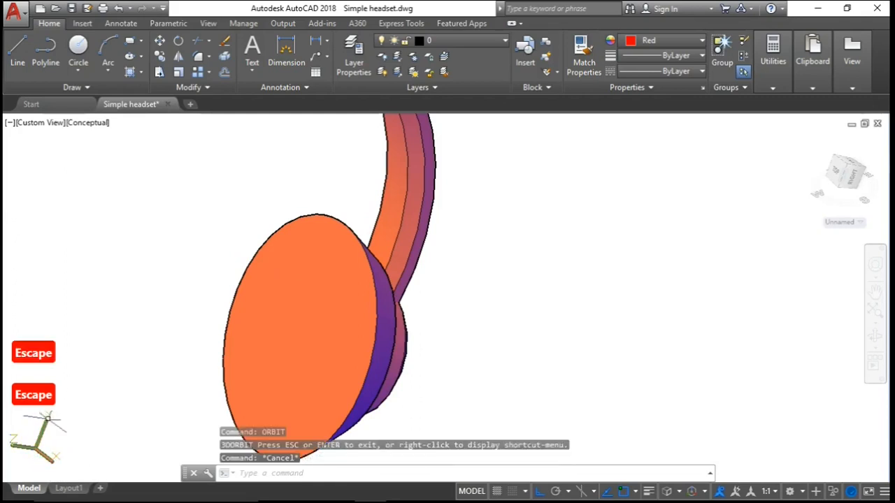
left_click(46, 418)
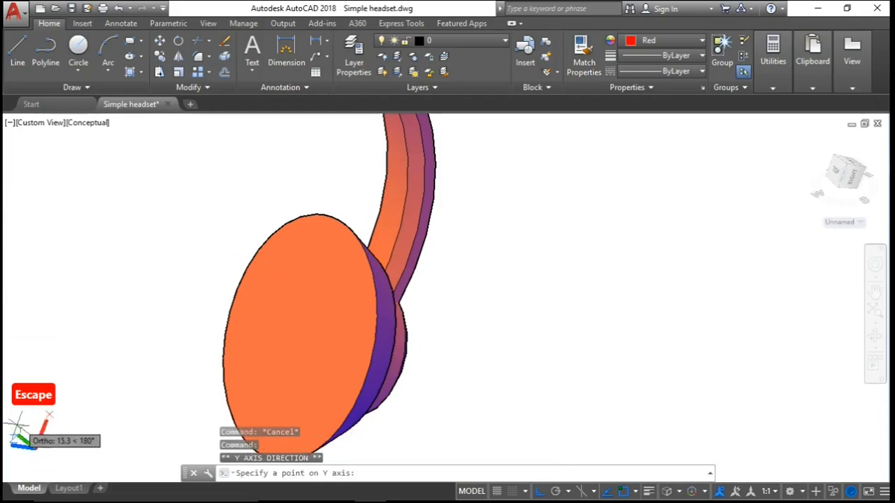
key("Escape")
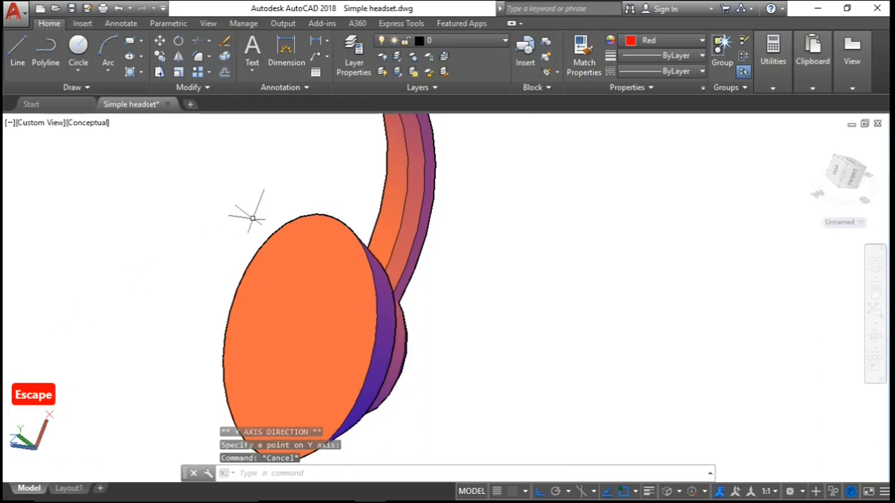
Draw a 15 by 15 square of lines starting at the upper quadrant of the ear pad's outer edge, perpendicular to its face
type("L")
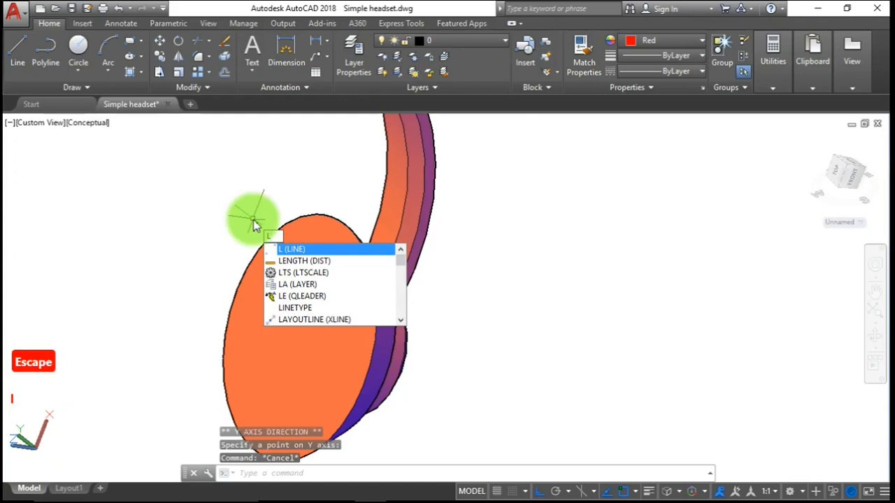
key("Return")
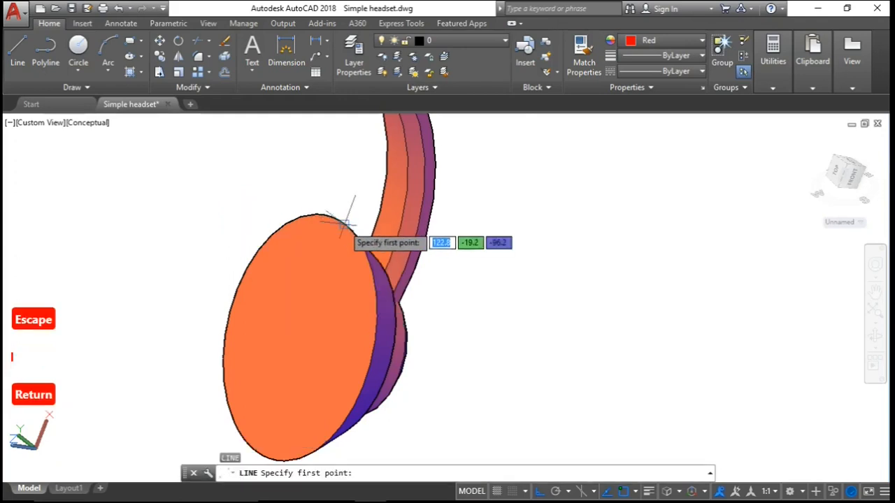
left_click(343, 222)
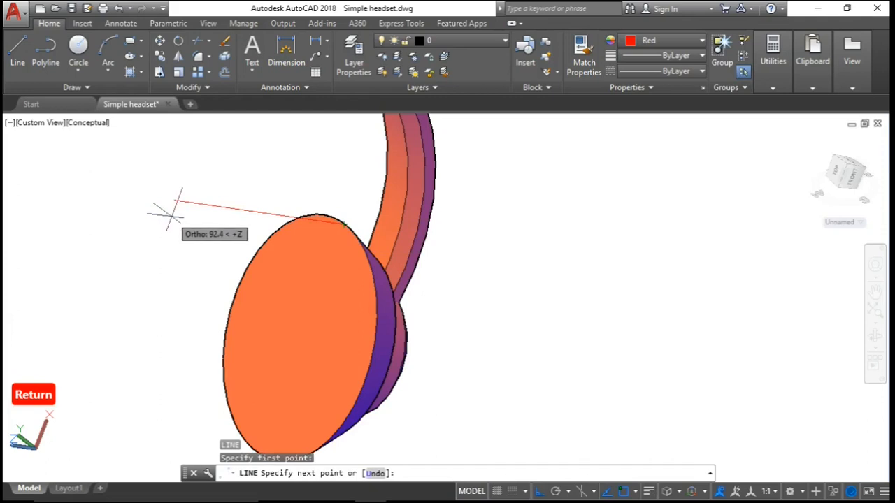
type("15")
key("Return")
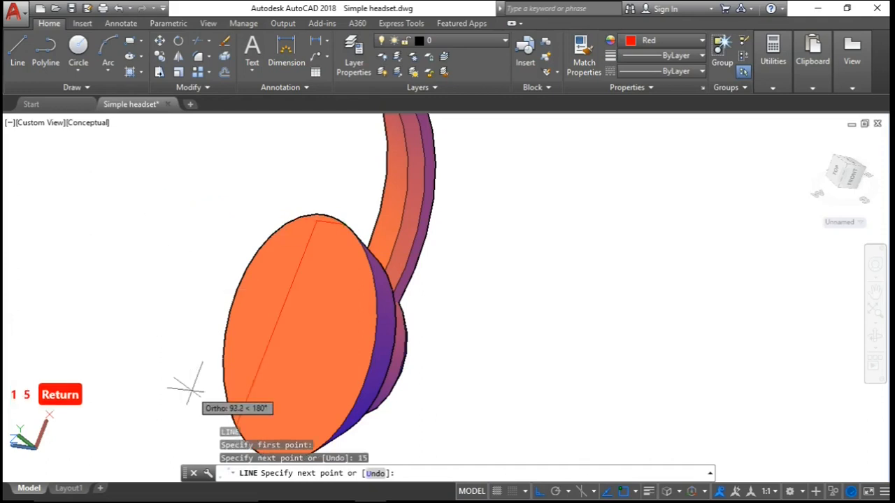
type("15")
key("Return")
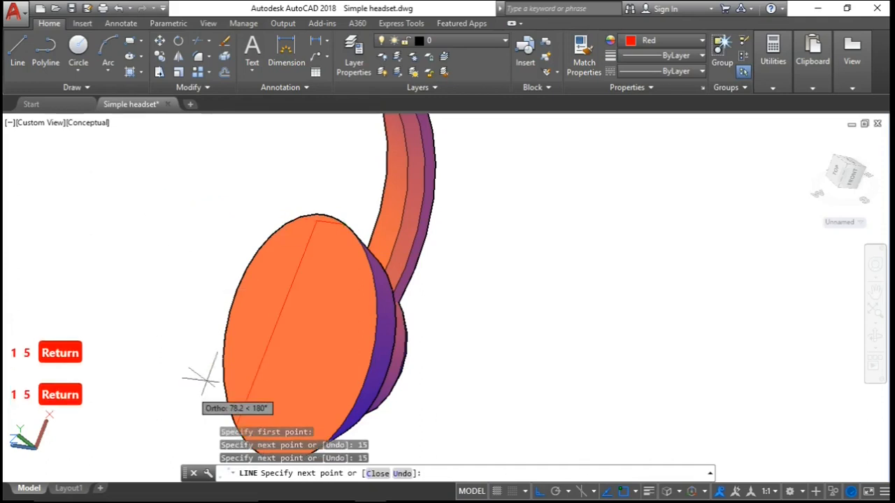
type("1")
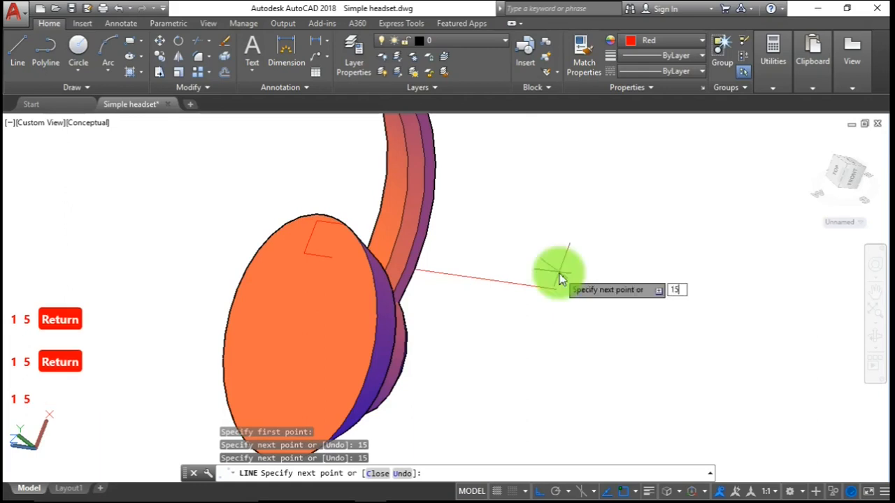
type("5")
key("Return")
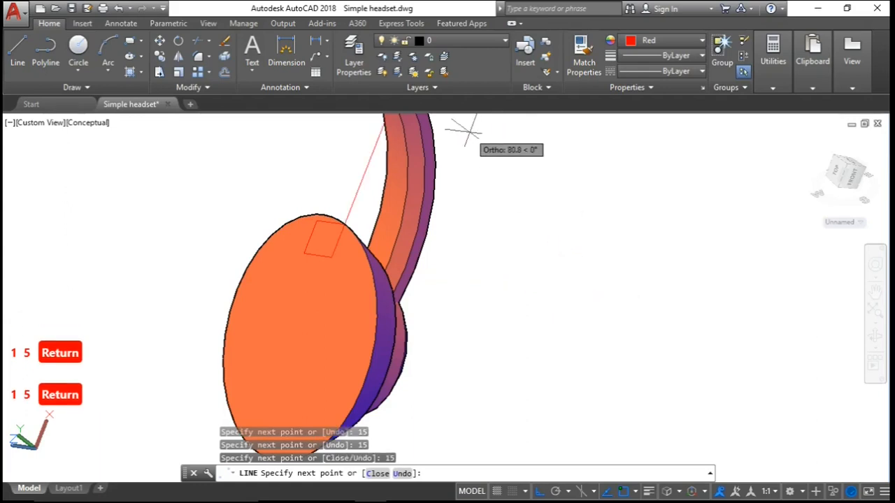
type("15")
key("Return")
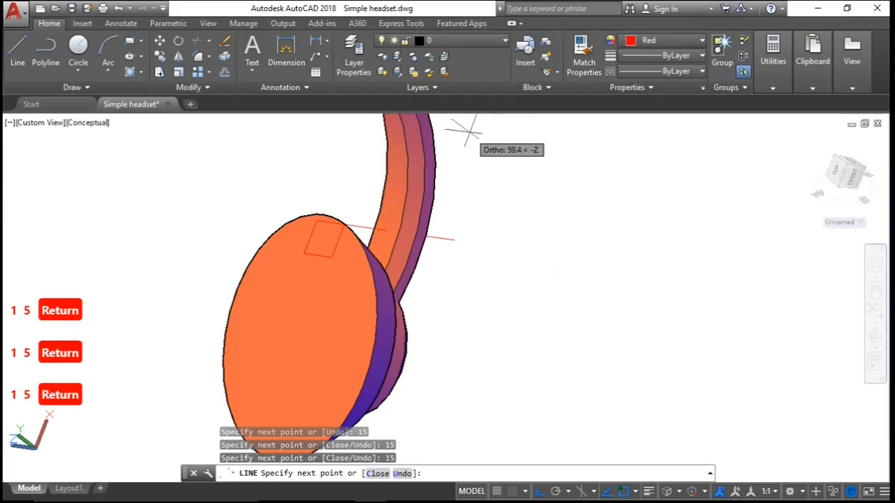
key("Escape")
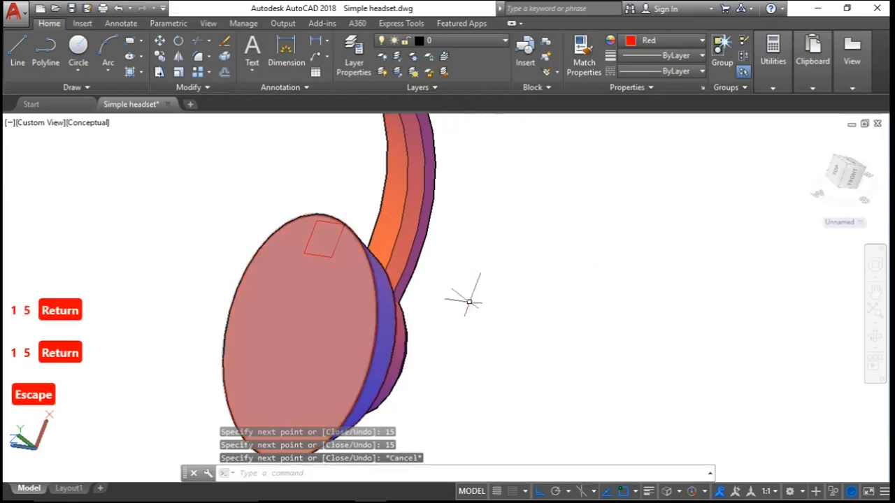
Extract the edges of the tapered ear pad solid with XEDGES
type("x")
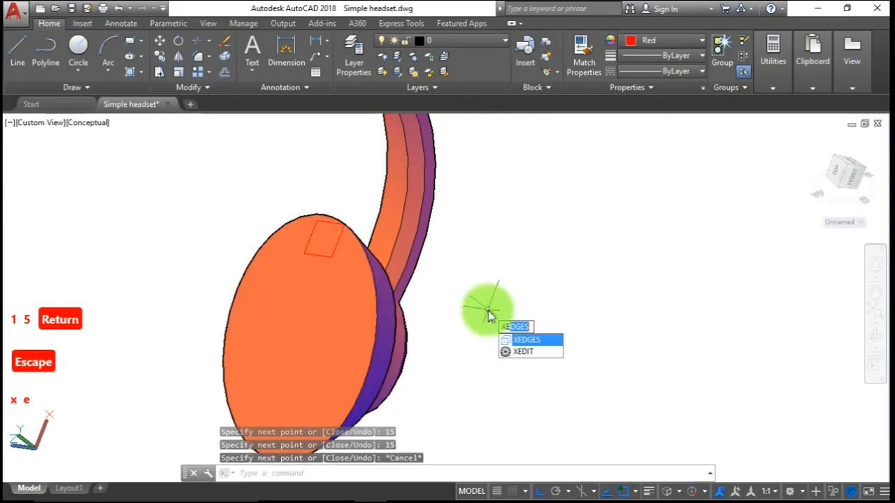
type("e")
key("Return")
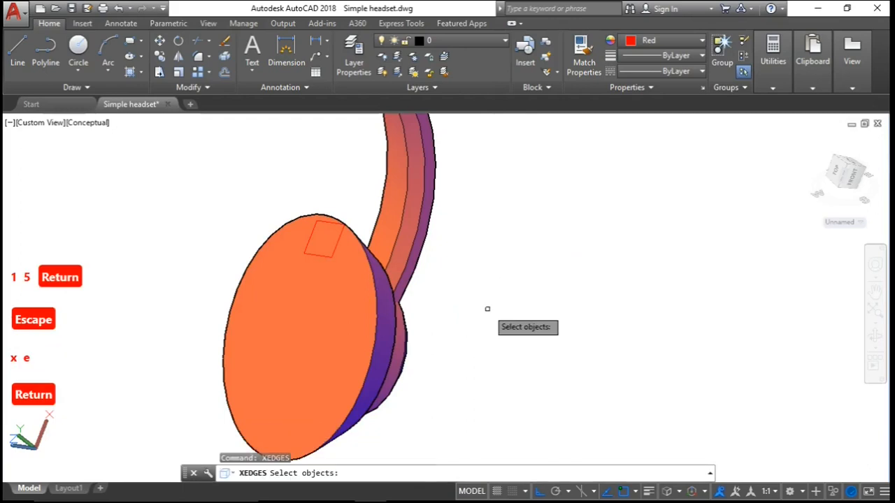
left_click(337, 339)
key("Return")
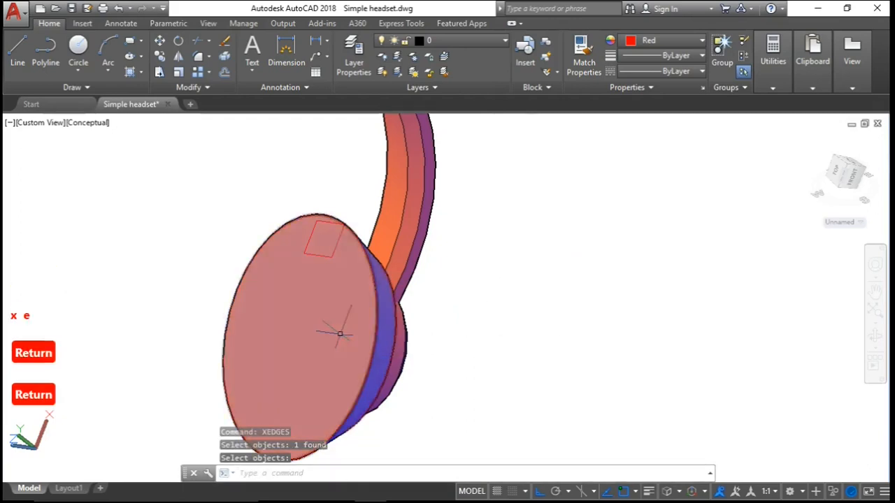
Hide the ear pad solid and delete the smaller extracted ellipse, keeping the larger one
right_click(521, 260)
mouse_move(523, 244)
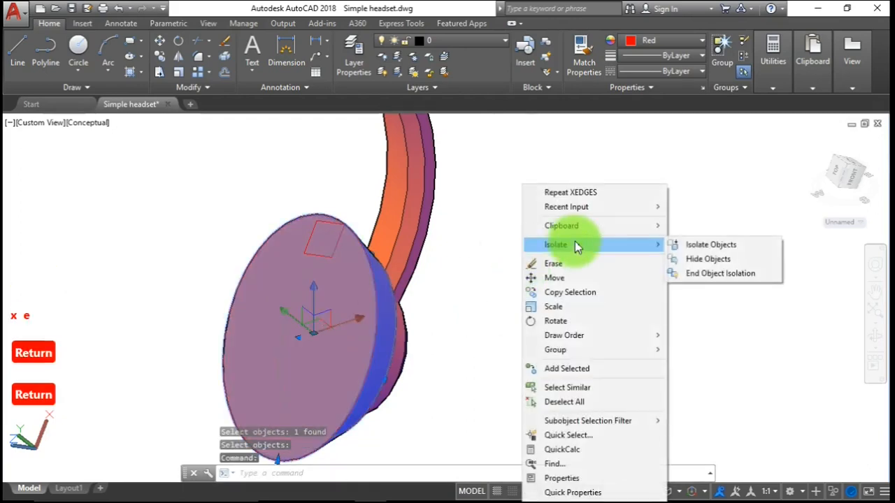
left_click(685, 260)
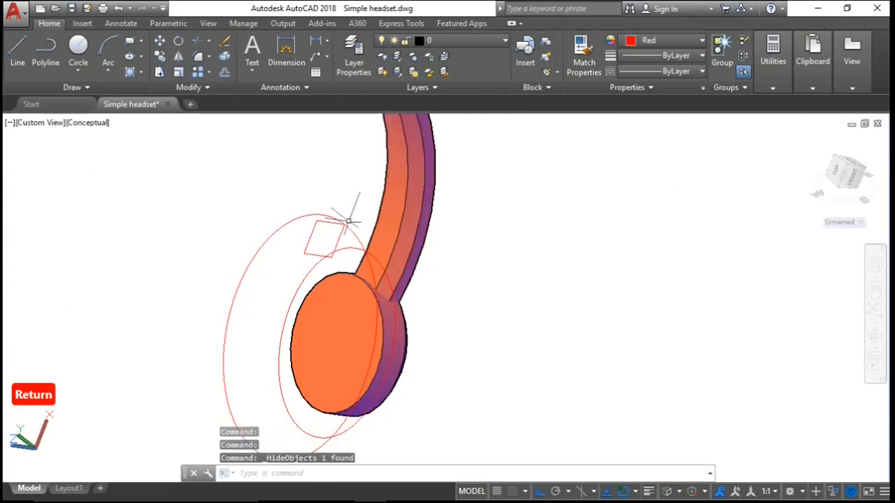
scroll(340, 209, "up", 2)
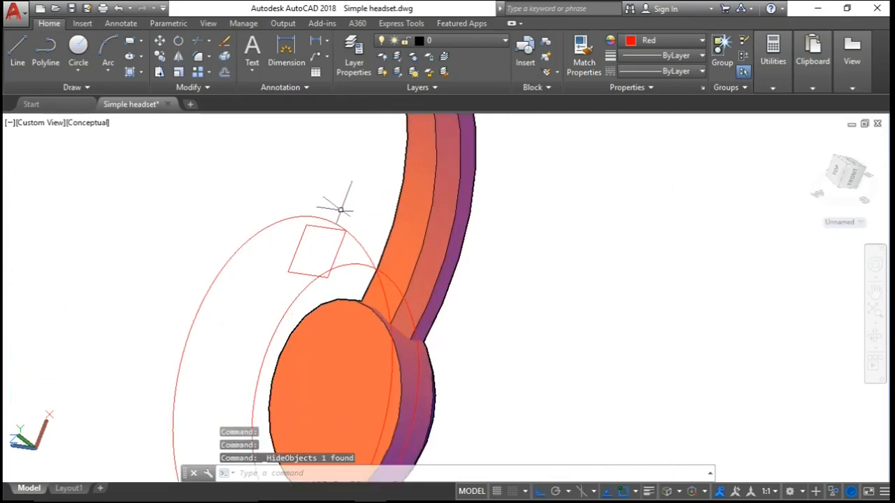
left_click(355, 263)
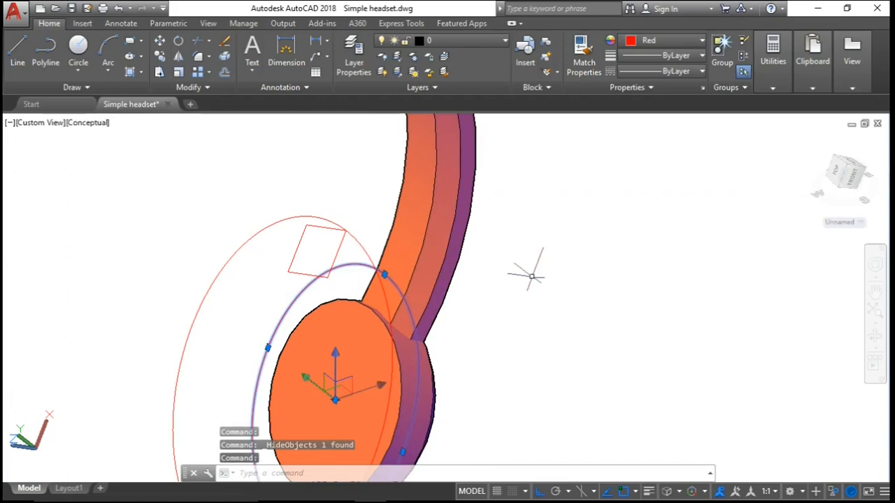
key("Delete")
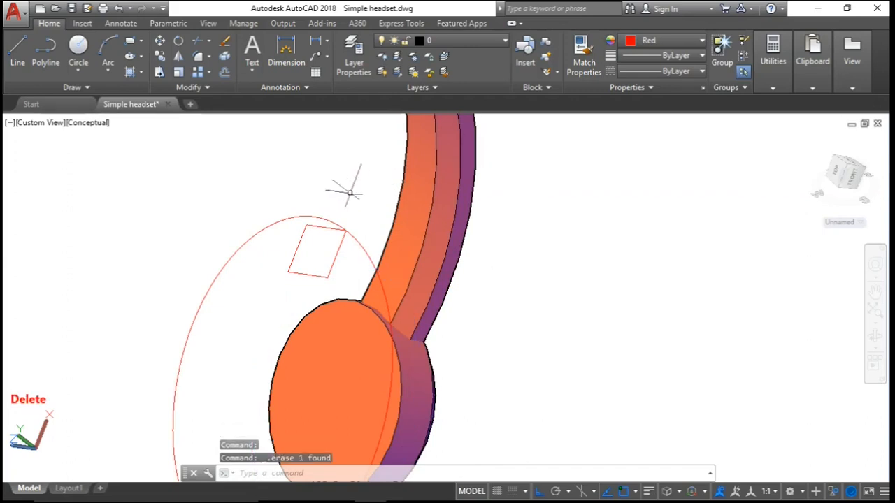
Fillet the square profile's two corners on the side facing away from the ear cup with a 7.5 radius
type("f")
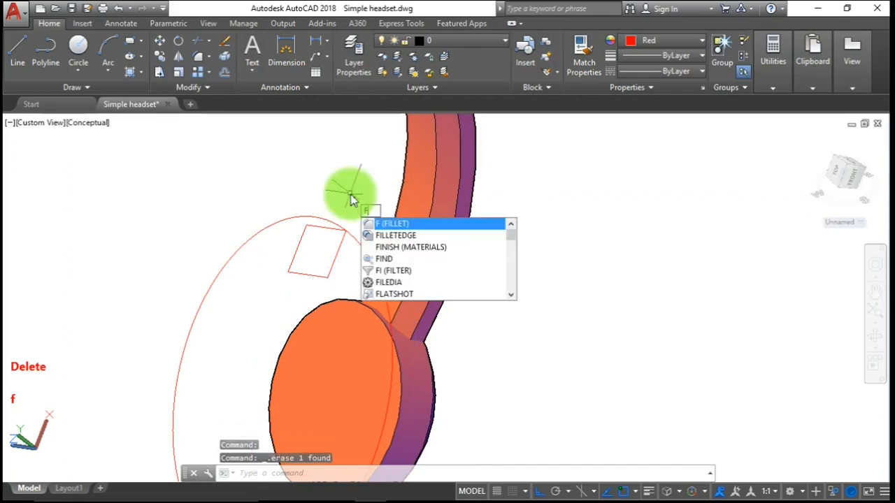
key("Return")
type("r")
key("Return")
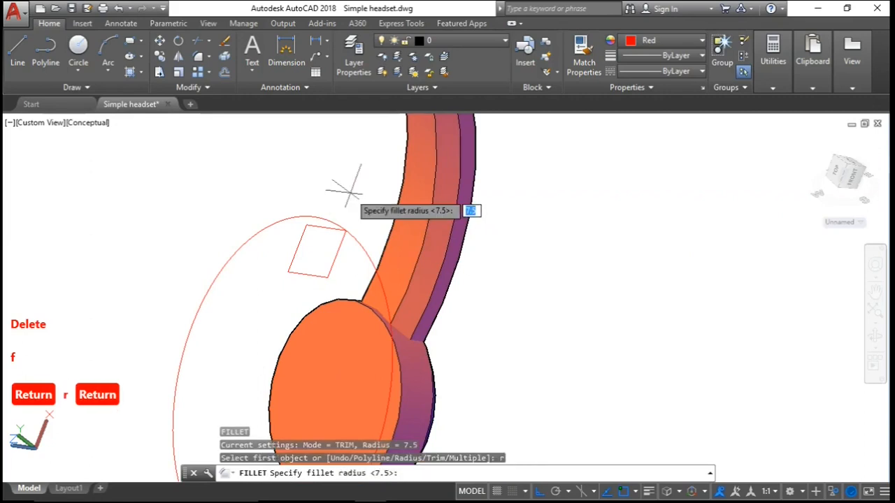
type("7")
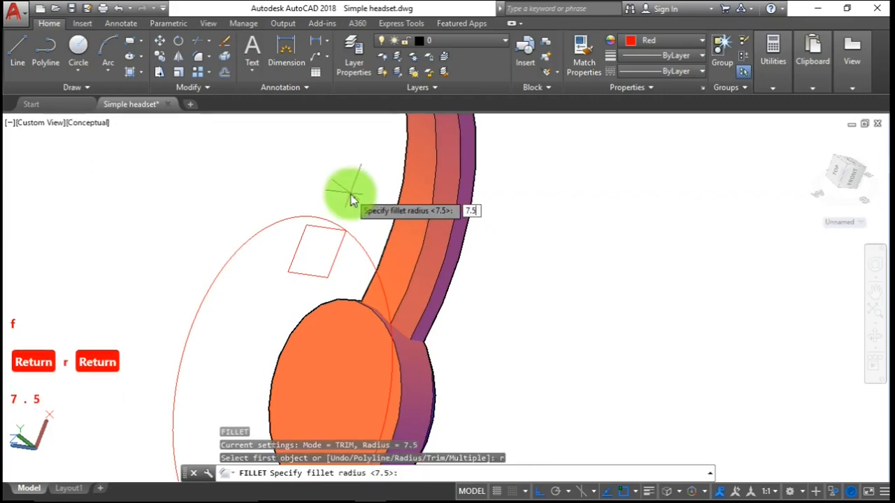
key("Return")
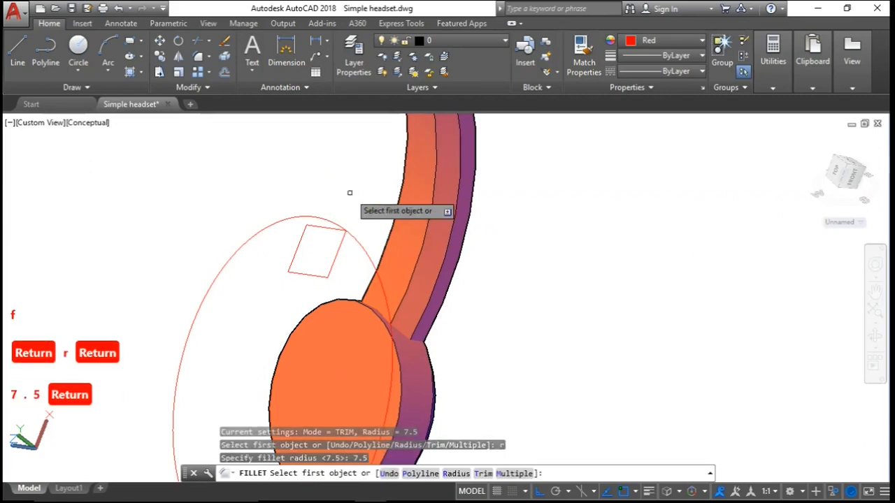
left_click(320, 226)
left_click(301, 236)
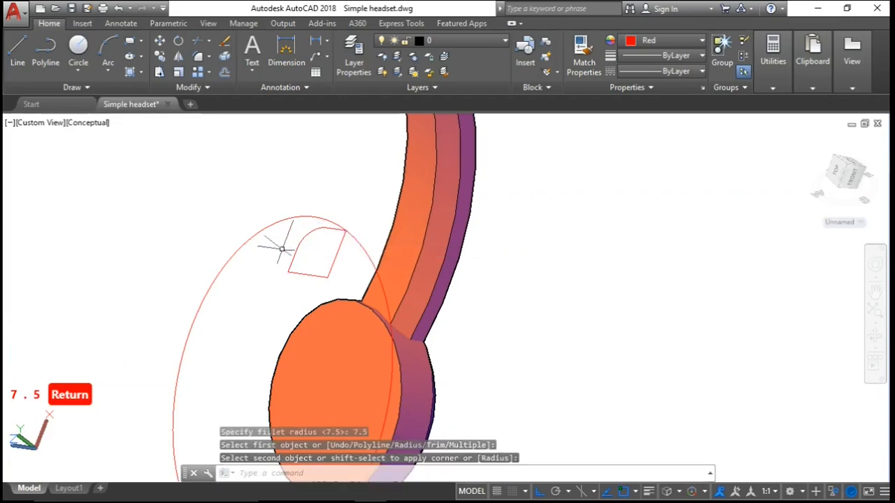
key("Return")
left_click(294, 253)
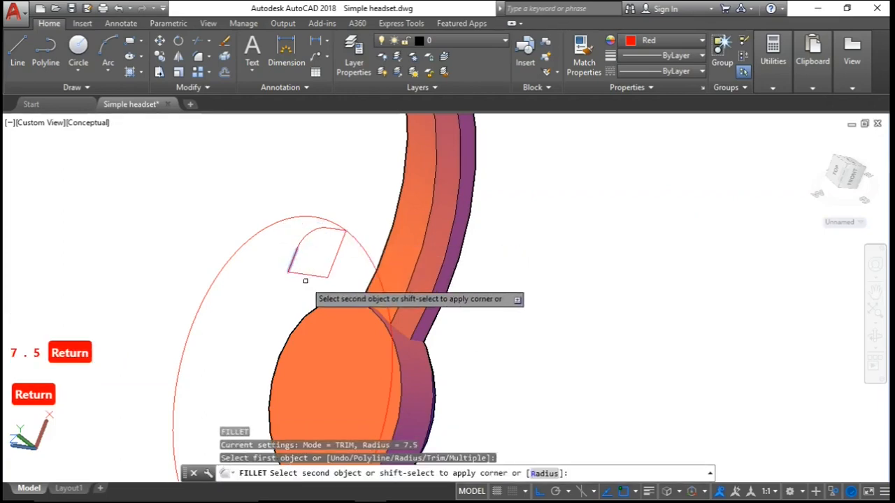
left_click(308, 273)
Join the lines and fillet arcs of the rounded cushion profile into one closed curve
type("j")
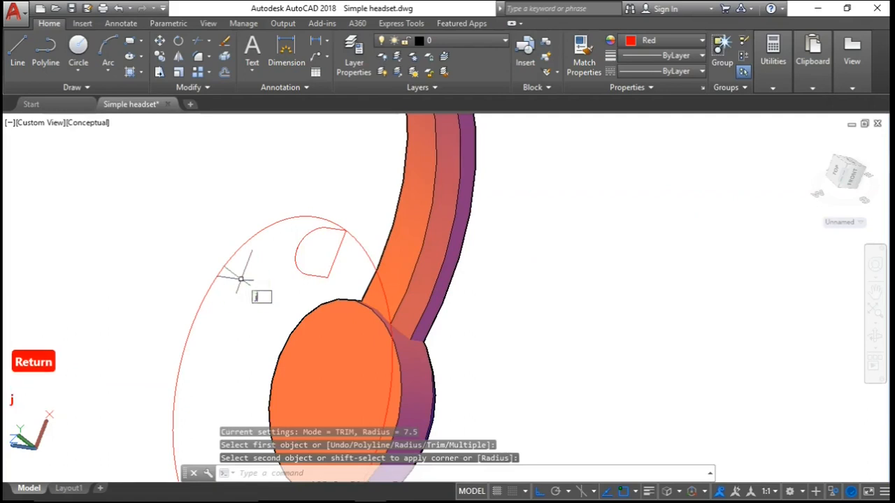
key("Return")
left_click(254, 312)
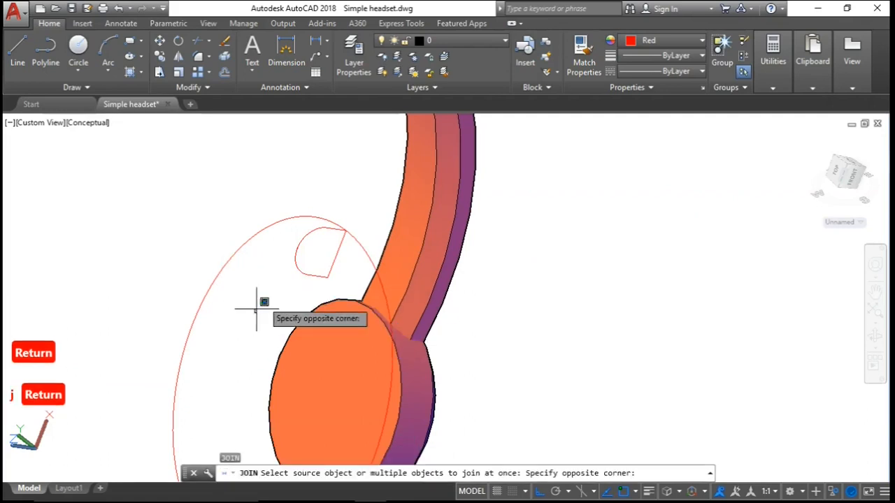
left_click(385, 170)
key("Return")
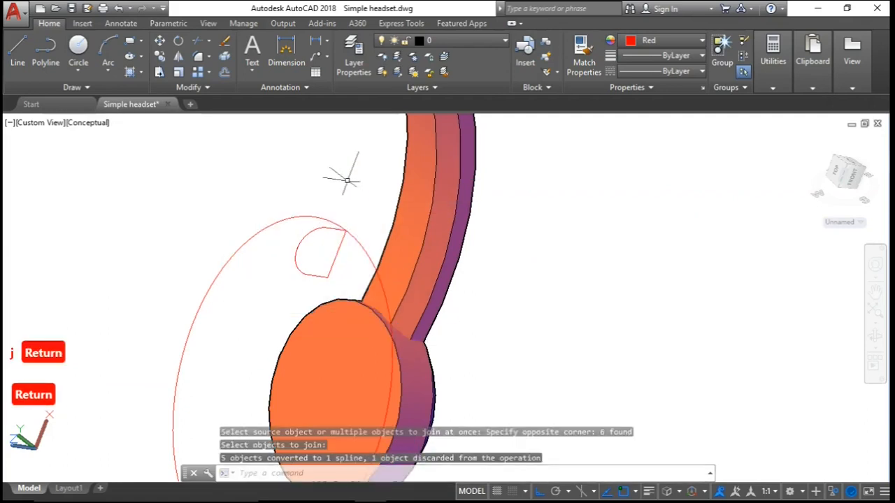
Sweep the rounded profile along the large ellipse, using its corner on the ellipse as base point with 3D object snap off
type("s")
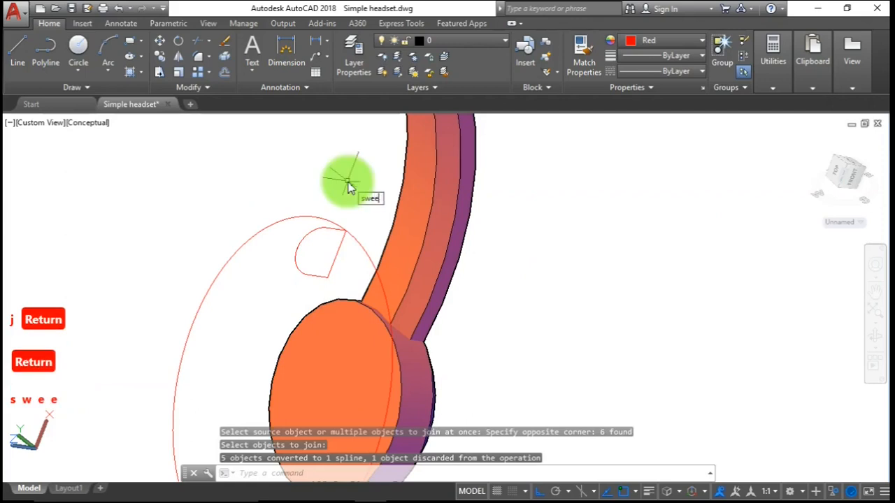
type("wee")
key("Return")
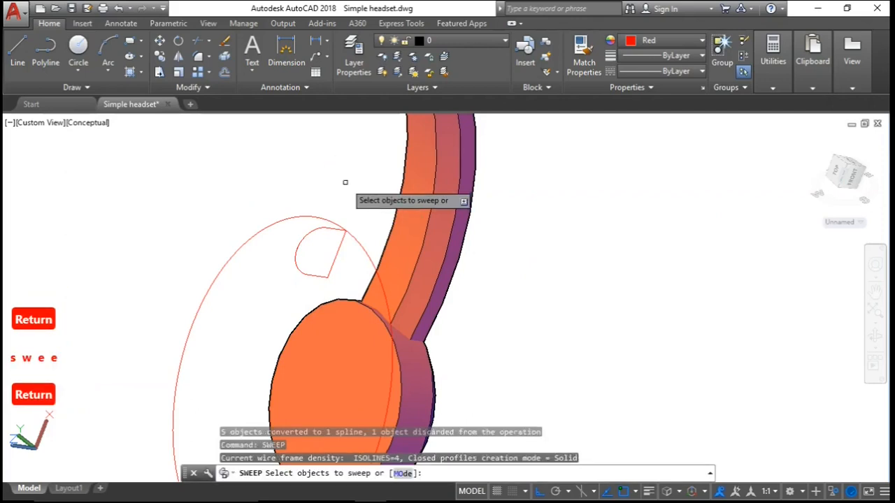
left_click(313, 232)
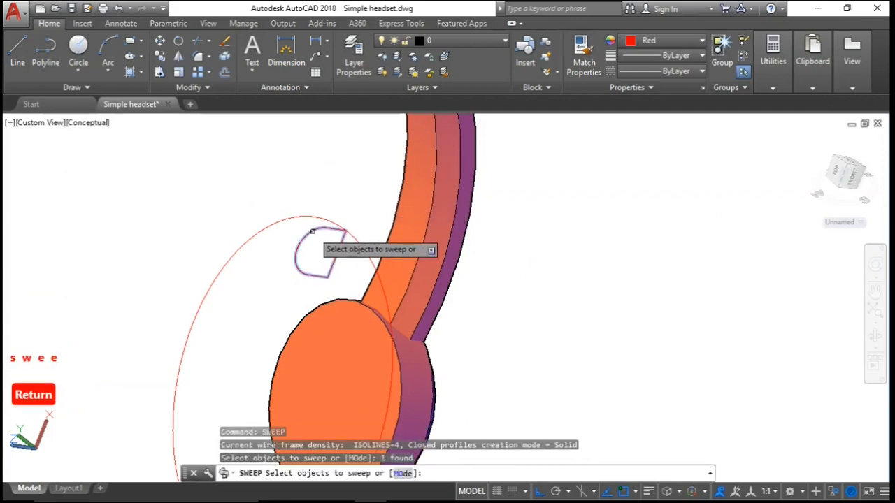
key("Return")
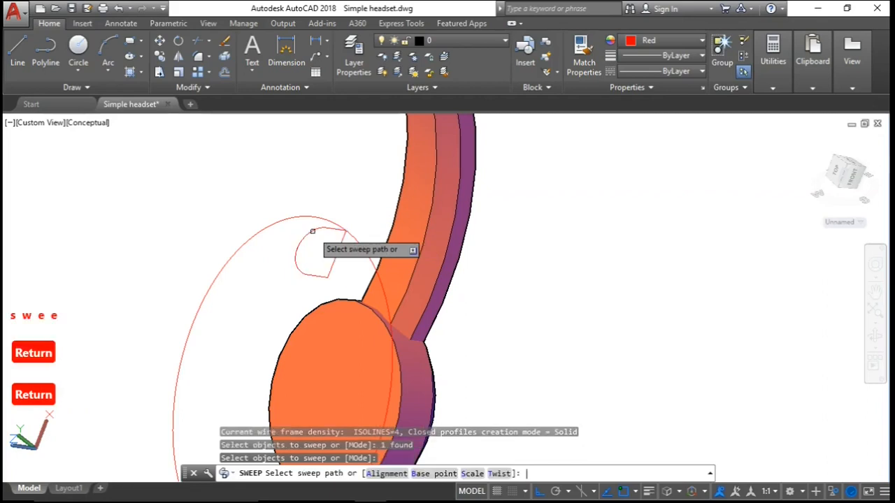
left_click(435, 475)
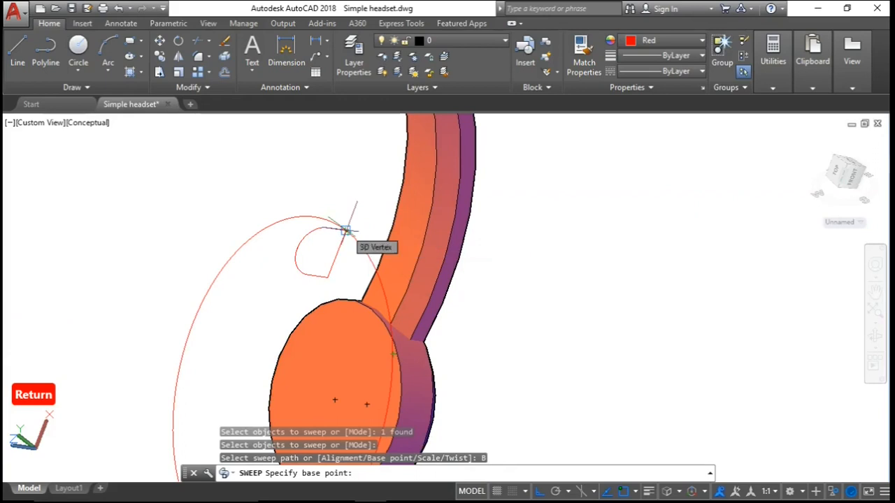
key("F4")
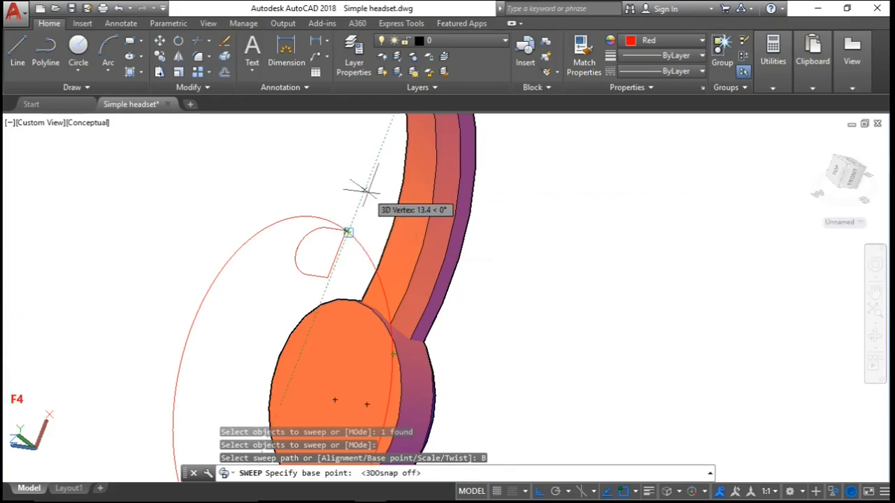
left_click(343, 231)
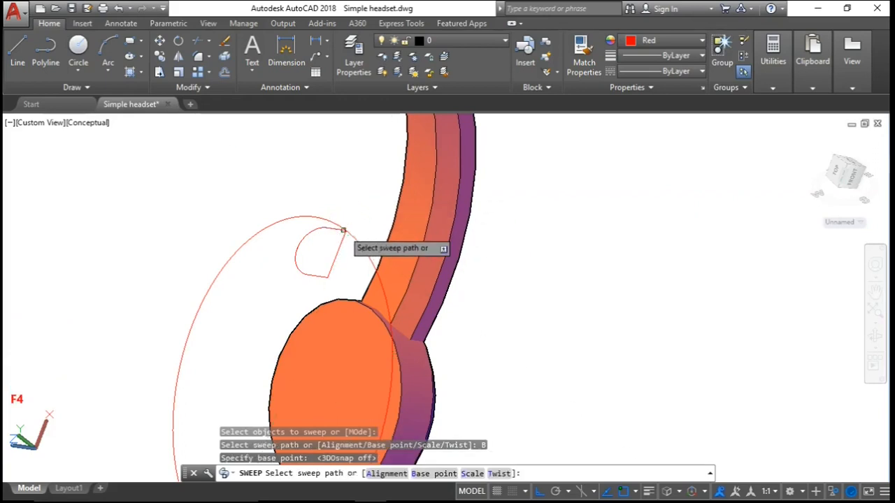
left_click(350, 233)
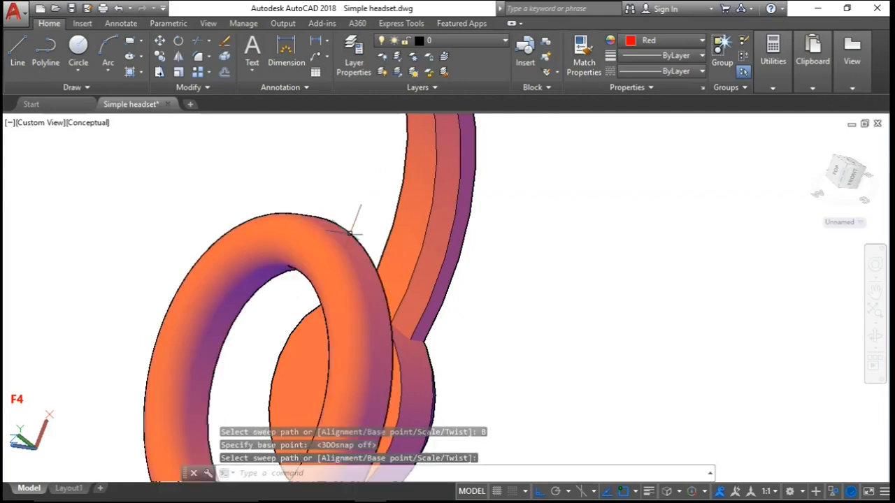
Change the swept cushion ring's colour to black (0,0,0)
left_click(352, 233)
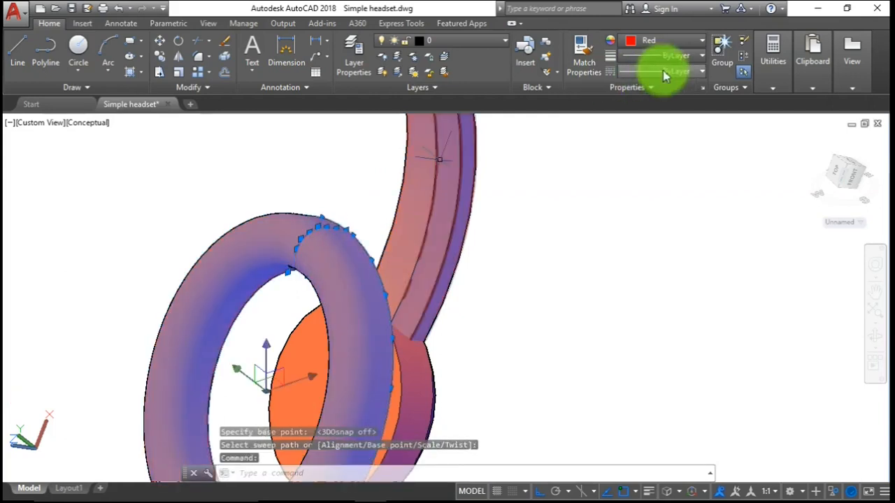
left_click(688, 41)
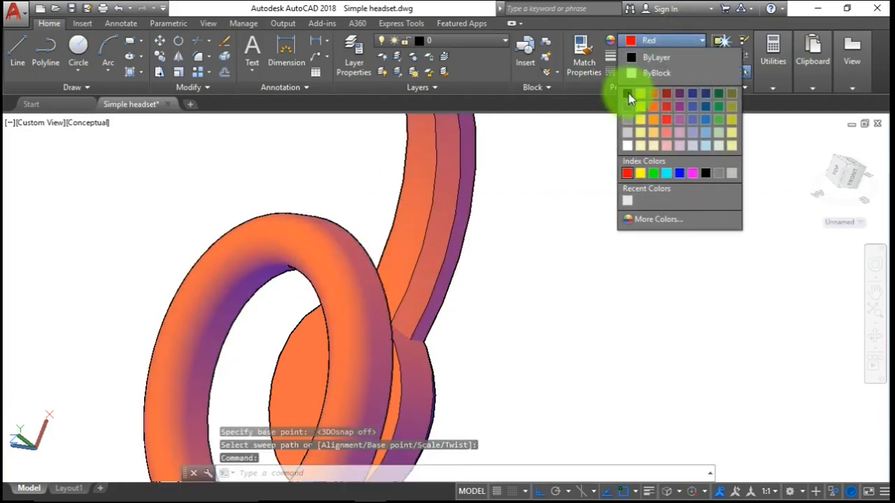
key("Escape")
key("Escape")
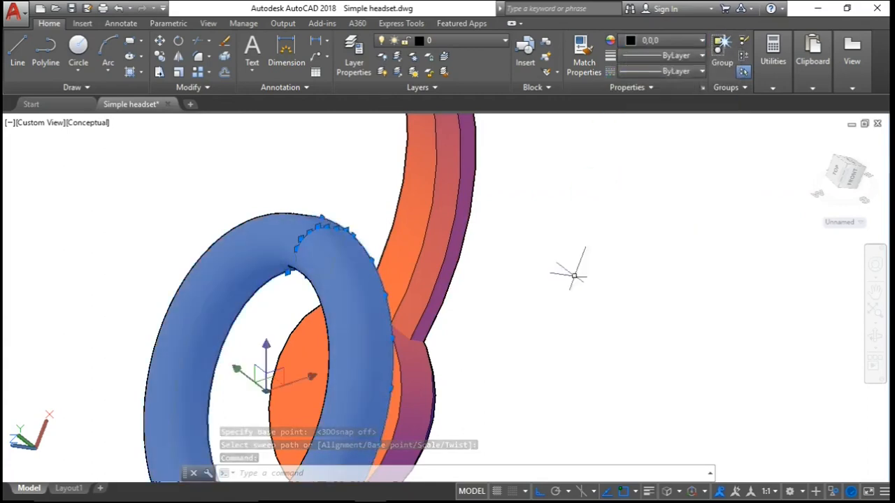
End object isolation to show the hidden ear pad solid again
scroll(570, 292, "down", 5)
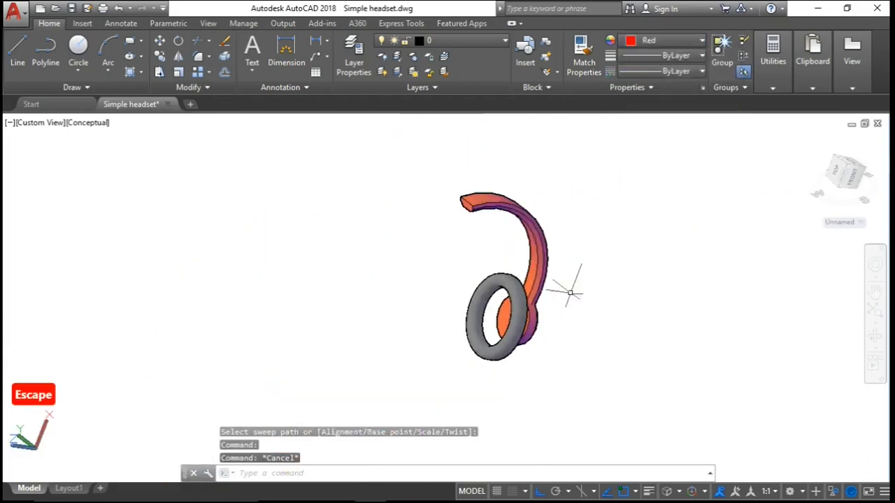
right_click(570, 292)
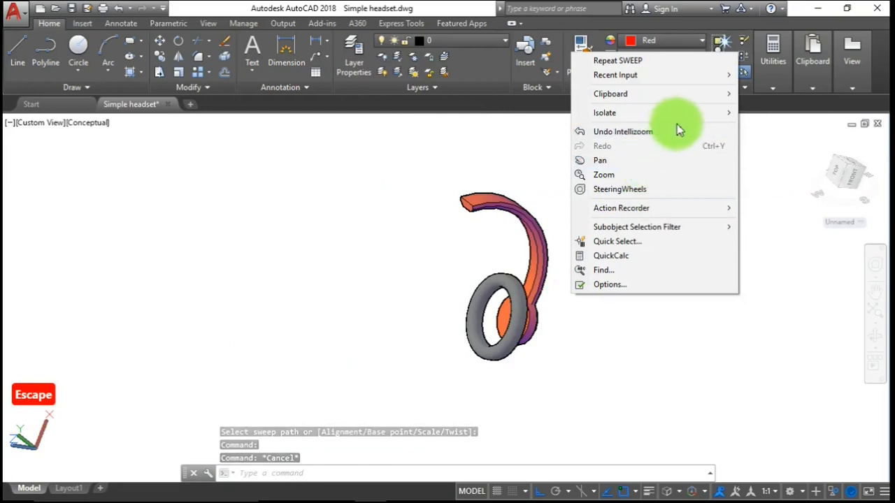
mouse_move(683, 119)
left_click(776, 141)
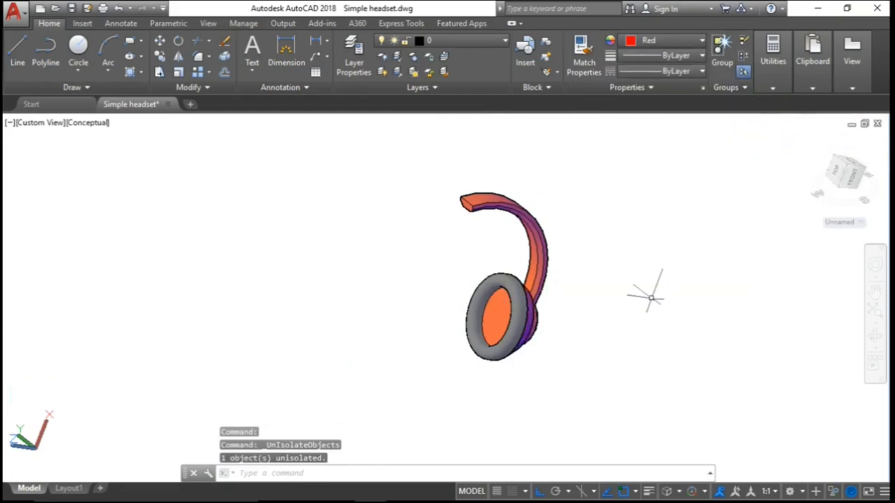
Union the ear cup, headband and tapered ear pad into one solid, leaving out the cushion ring
type("or")
key("Return")
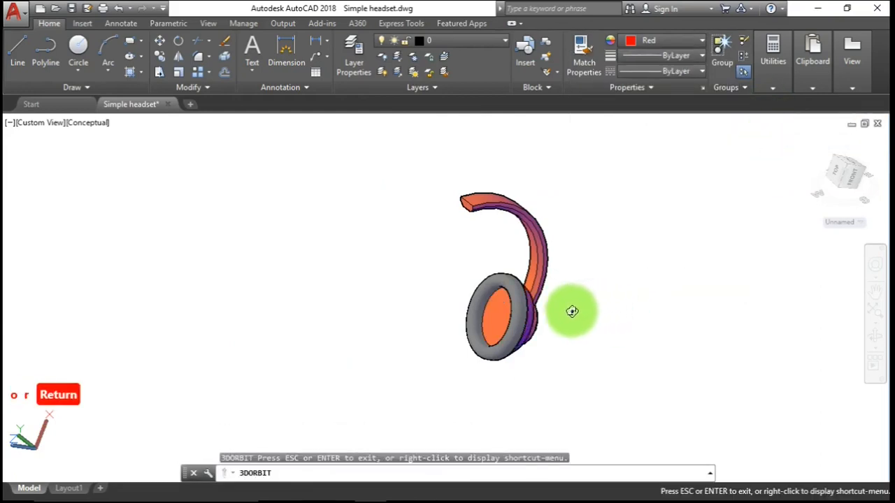
left_click_drag(571, 310, 539, 303)
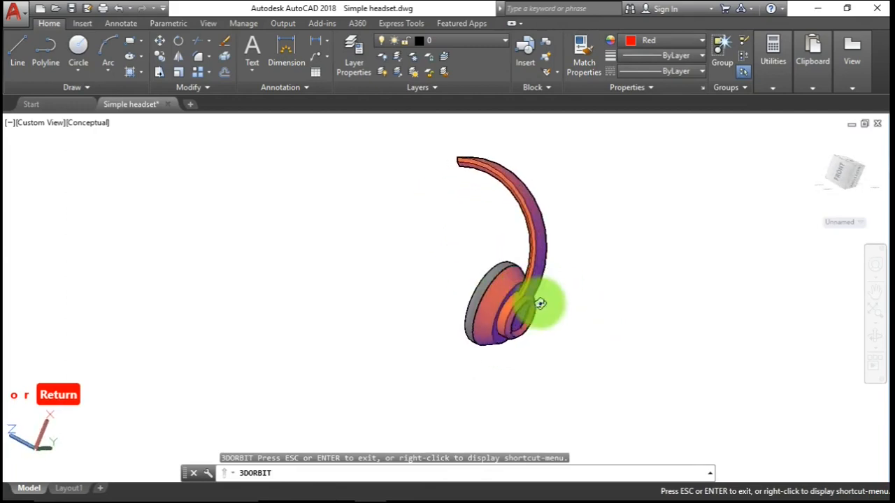
key("Escape")
type("un")
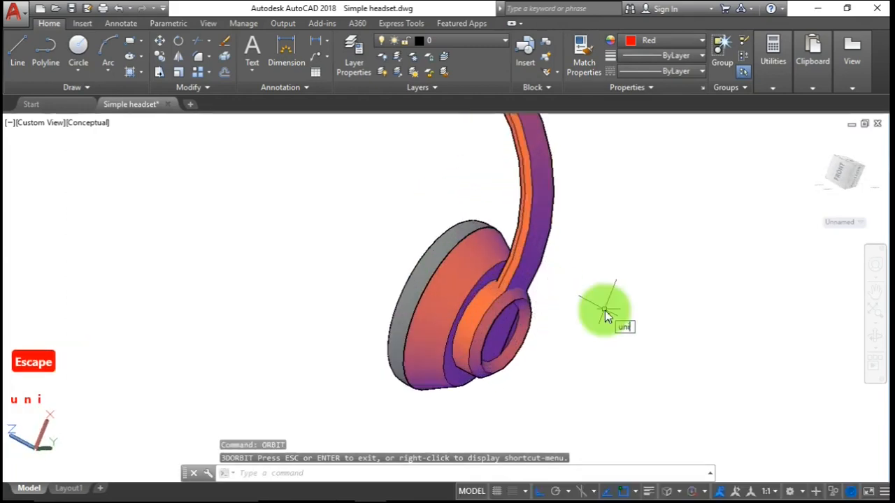
type("i")
key("Return")
left_click(511, 333)
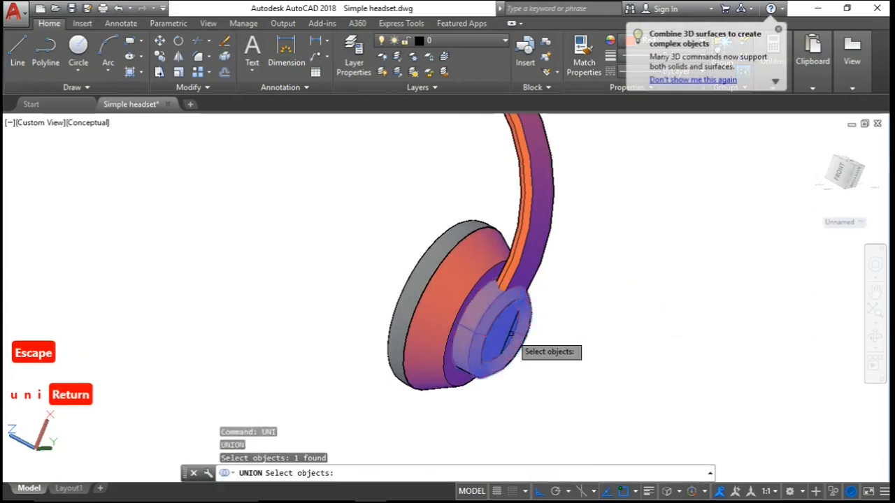
left_click(489, 263)
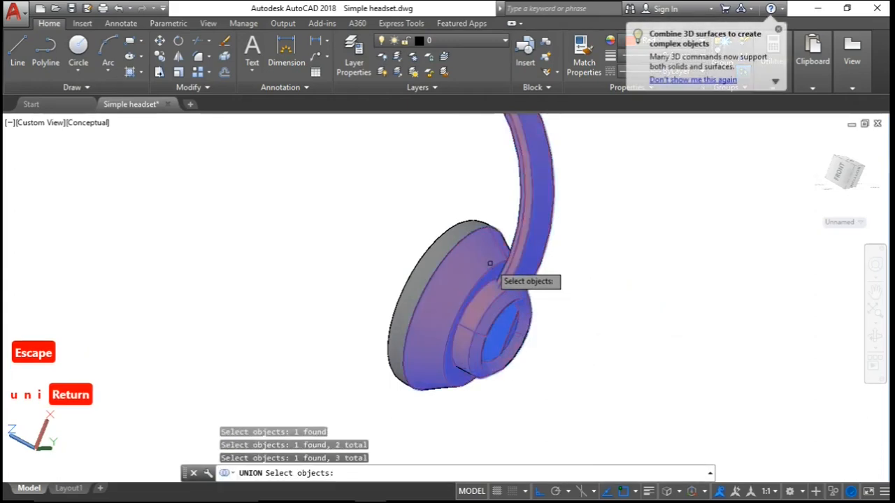
key("Return")
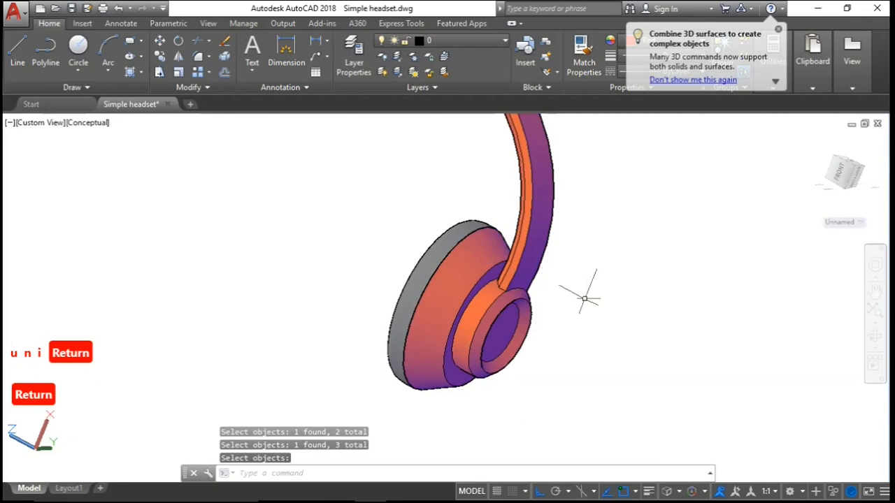
Set the Front view with free space beside the open end of the headband half
type("or")
key("Return")
left_click_drag(589, 320, 671, 256)
key("Escape")
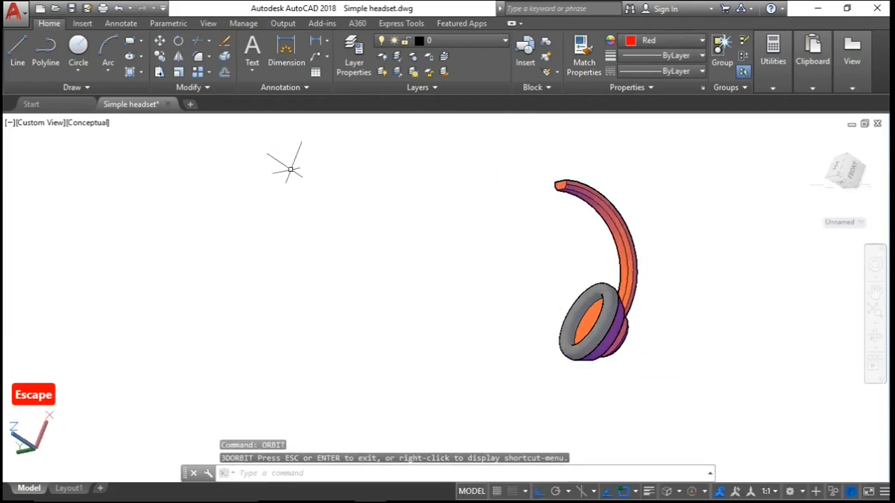
left_click(42, 123)
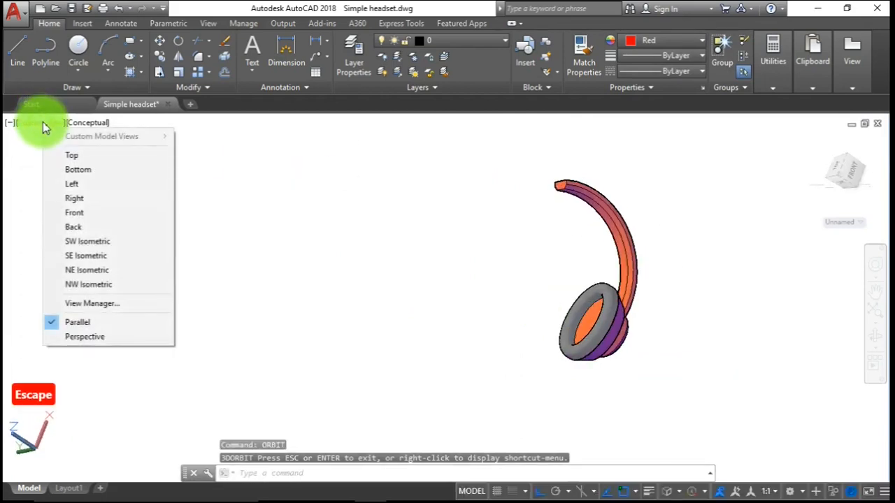
left_click(88, 212)
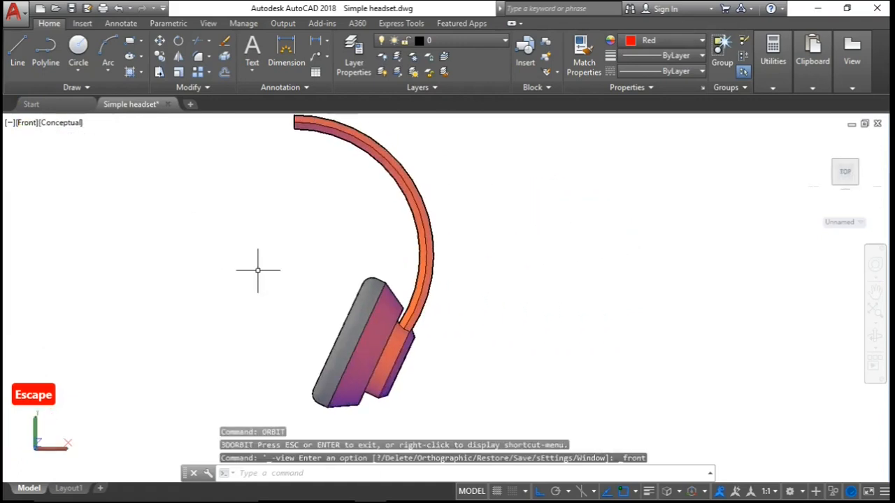
scroll(260, 266, "down", 5)
scroll(189, 265, "up", 5)
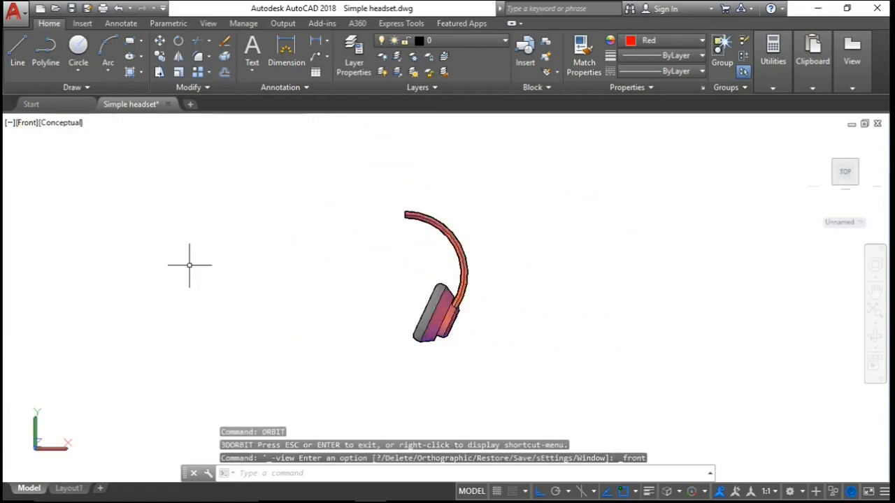
Mirror the whole headset half about a vertical line through the headband's open end, keeping the source objects
type("mi")
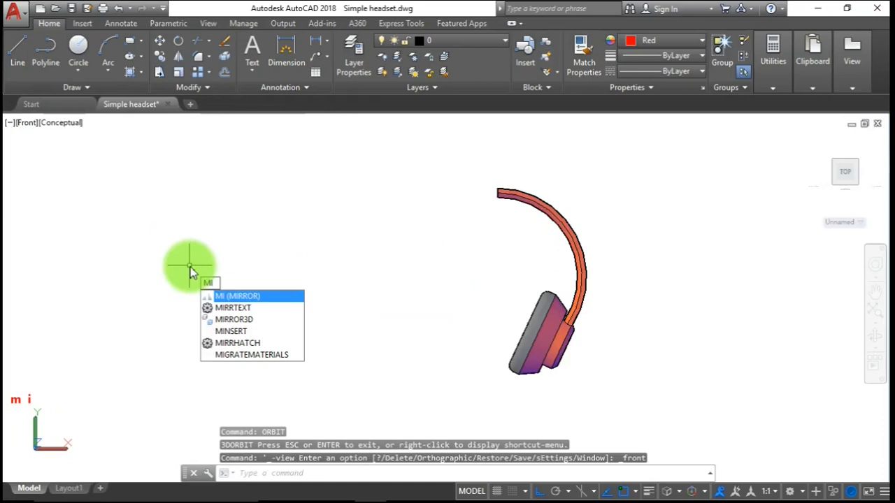
key("Return")
left_click(419, 154)
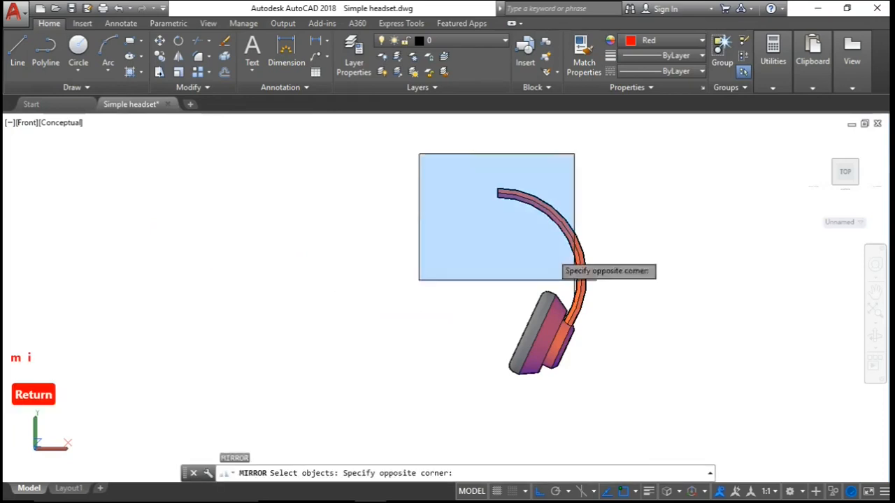
left_click(633, 418)
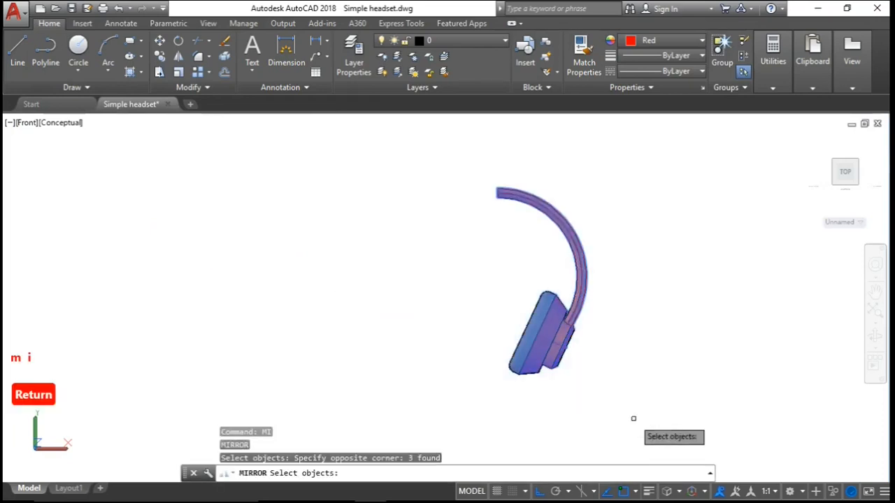
key("Return")
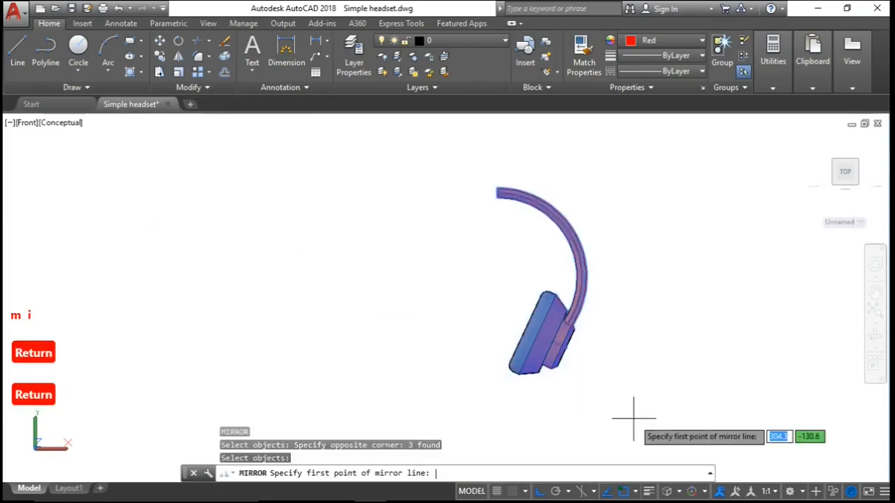
left_click(497, 189)
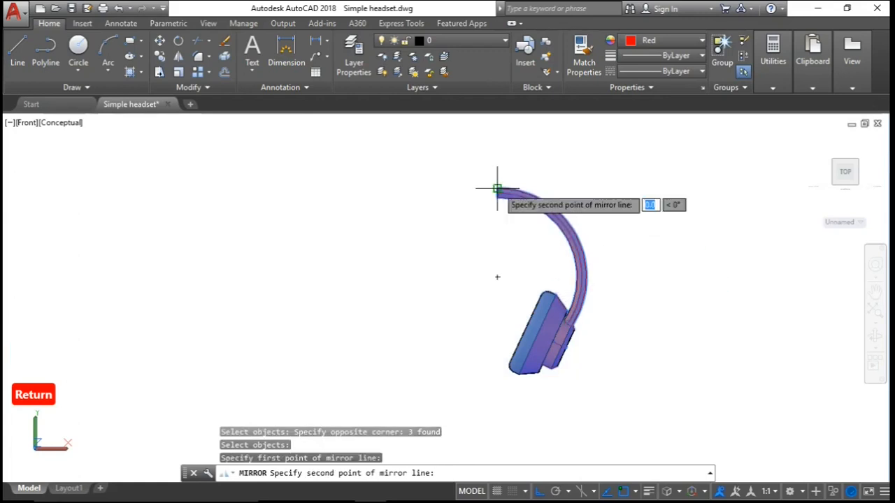
left_click(499, 432)
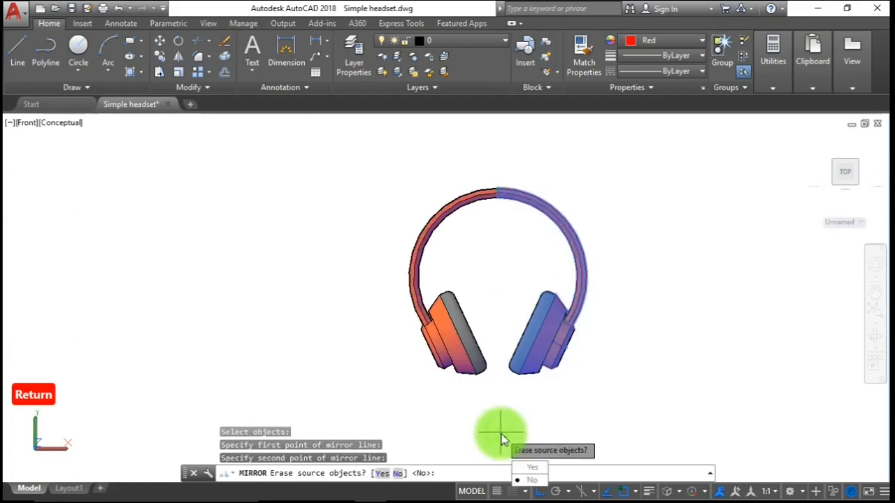
key("Return")
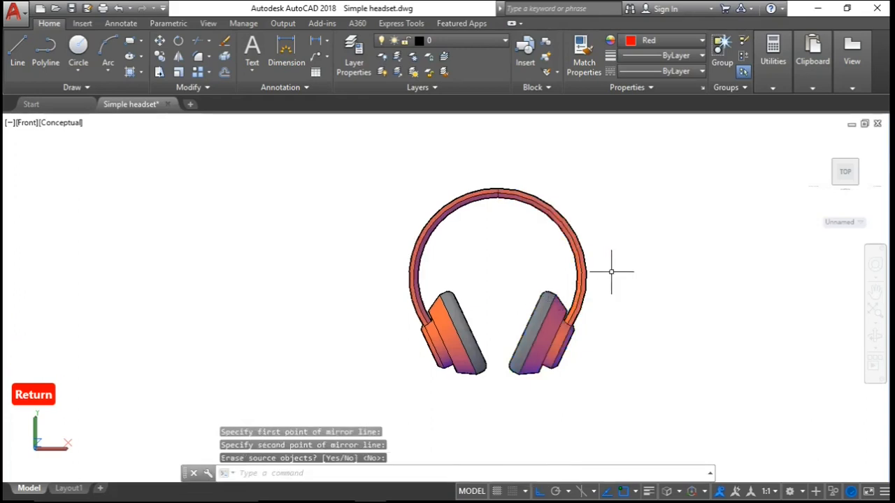
Union the two mirrored headband halves into one continuous solid, leaving out the cushion rings
type("or")
key("Return")
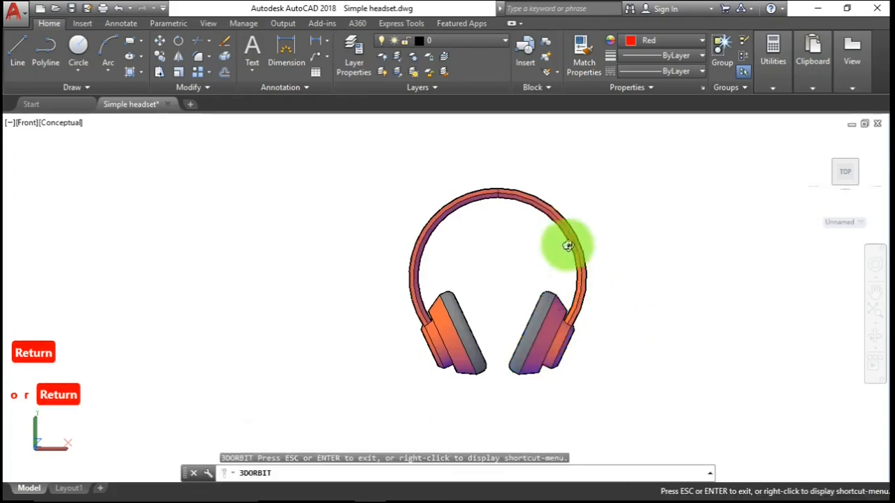
left_click_drag(536, 221, 515, 184)
key("Escape")
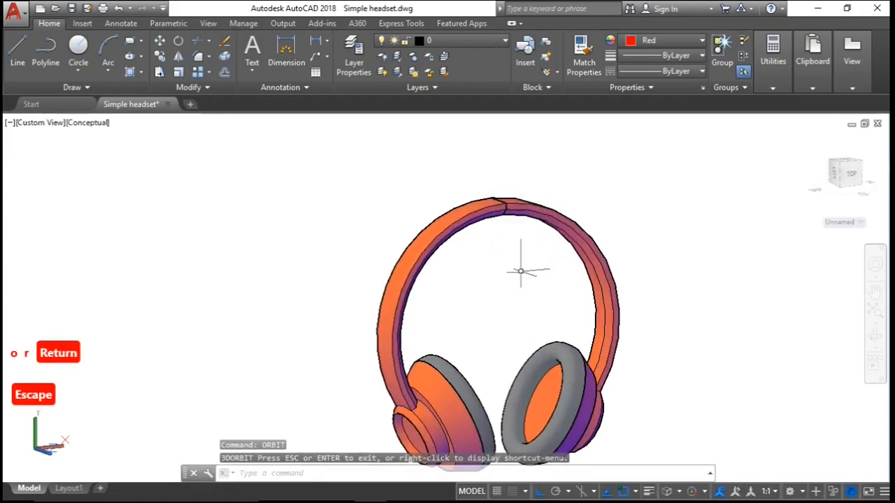
type("un")
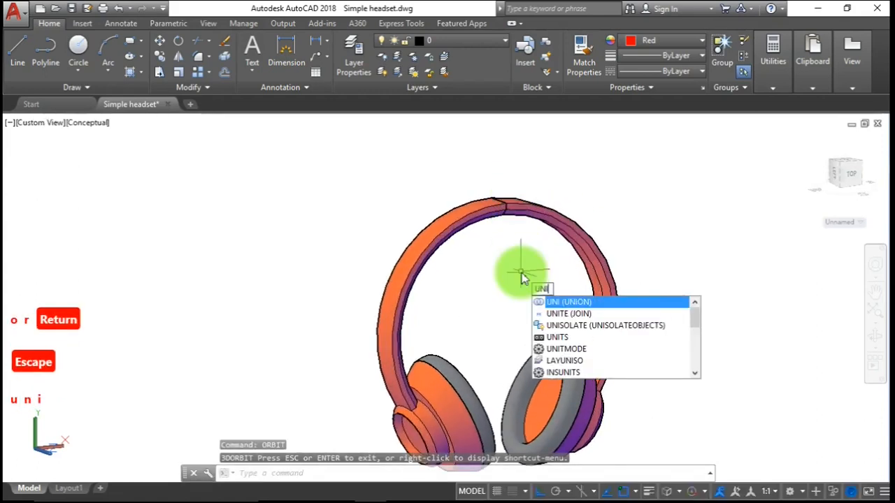
key("Return")
left_click(482, 215)
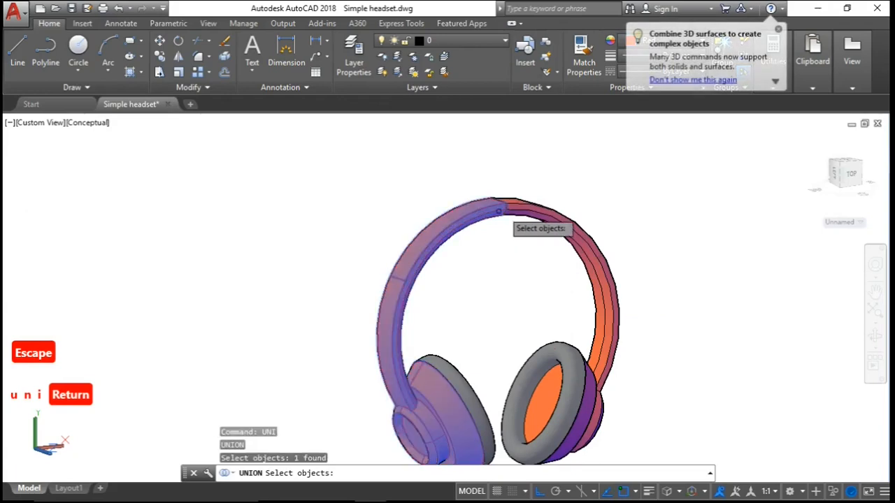
left_click(517, 212)
key("Return")
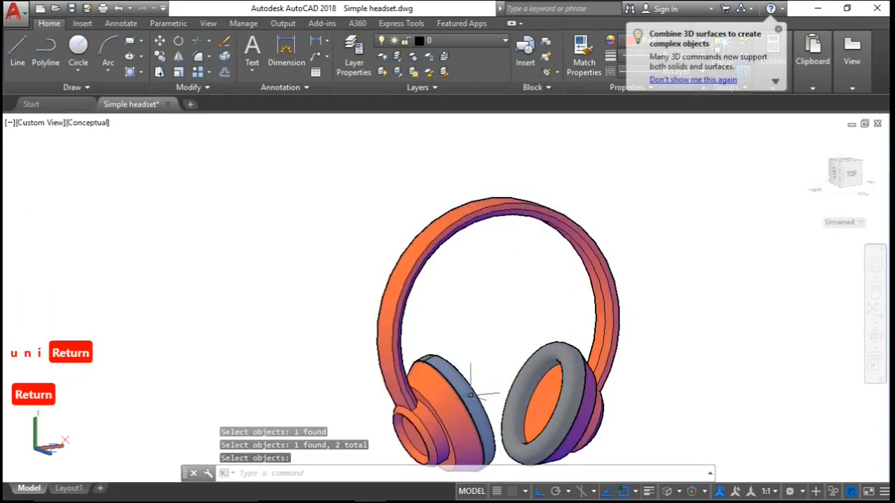
Inspect the full headset from several sides and change the visual style to Realistic
type("or")
key("Return")
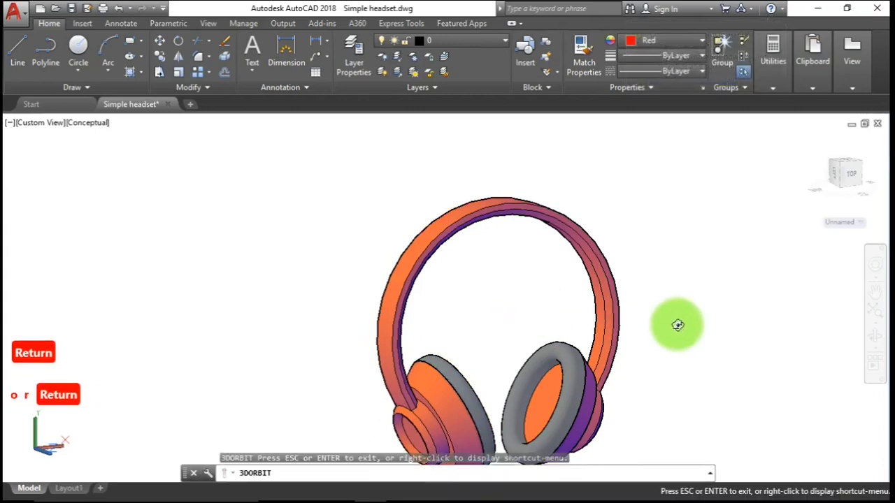
left_click_drag(678, 325, 733, 347)
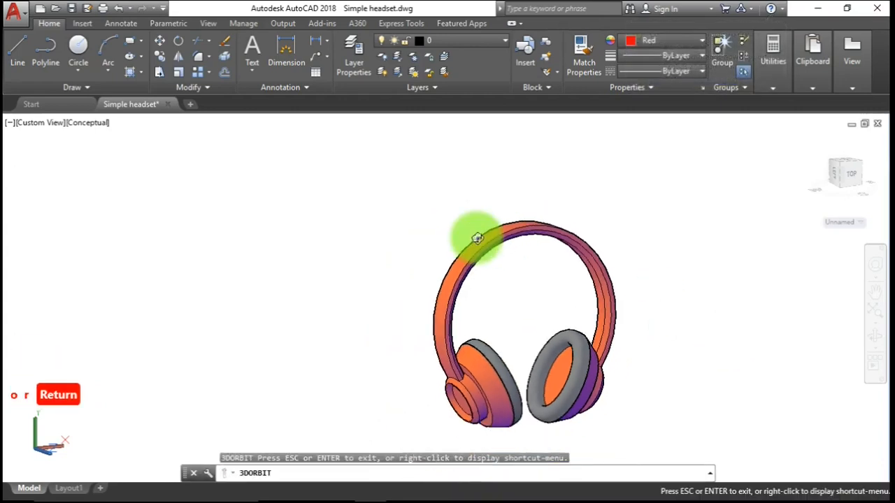
left_click_drag(477, 238, 619, 275)
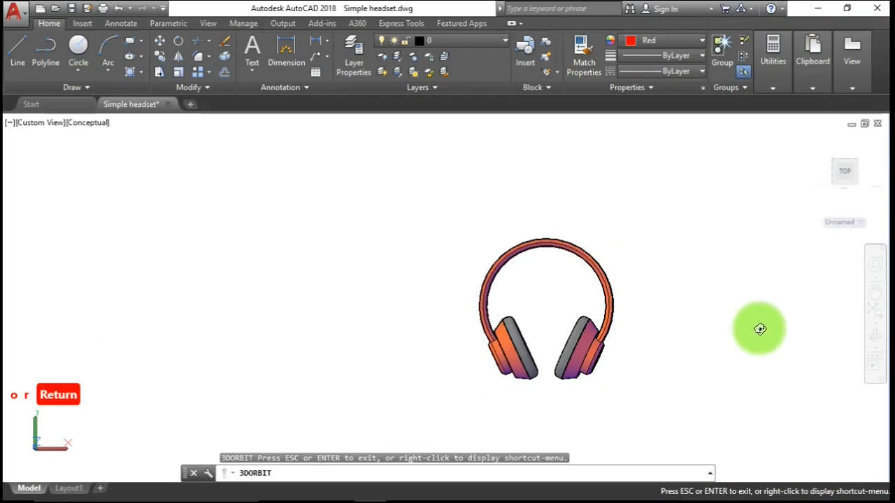
left_click_drag(749, 325, 146, 305)
key("Escape")
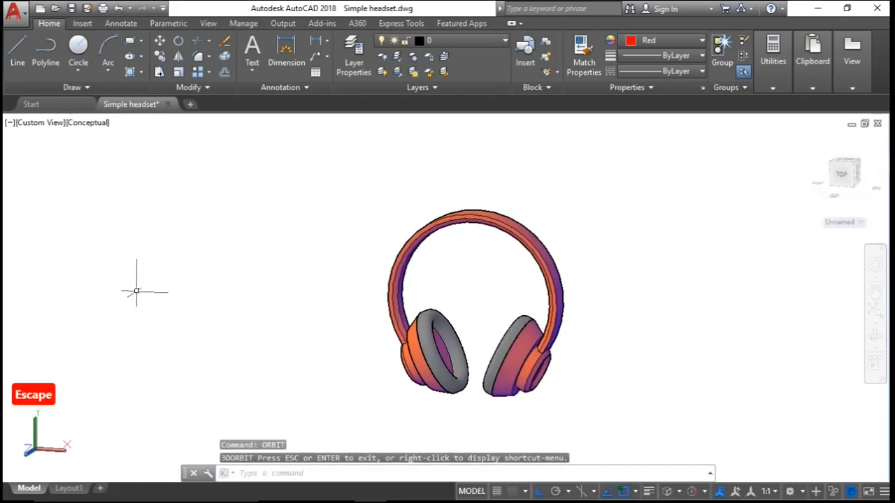
left_click(79, 123)
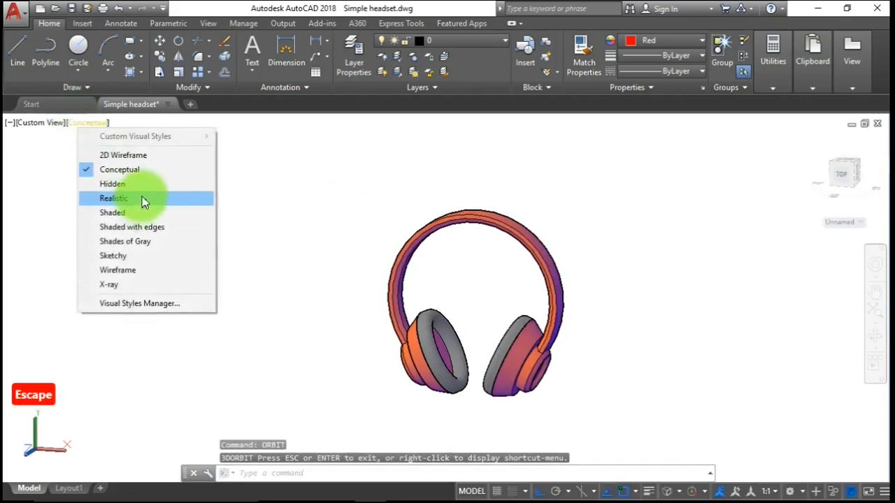
left_click(144, 199)
Examine the headset from behind and below, and set the SW Isometric view
type("3dor")
key("Return")
left_click_drag(237, 286, 676, 350)
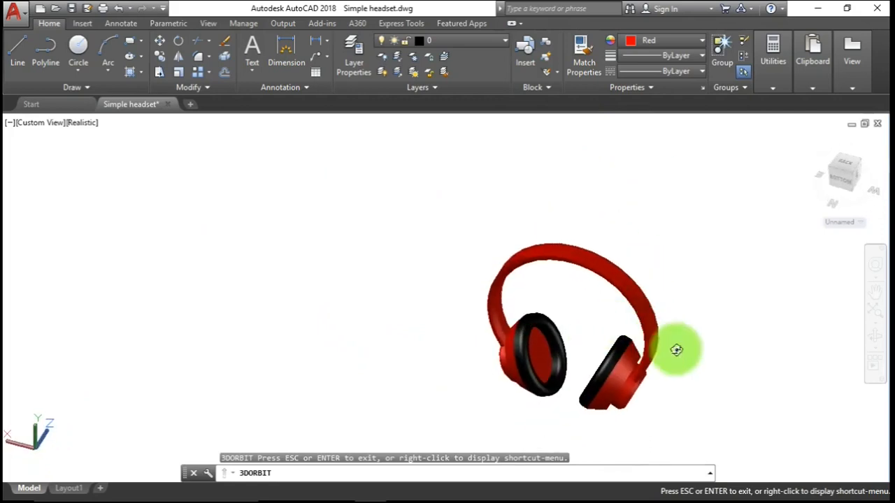
key("Escape")
left_click(30, 124)
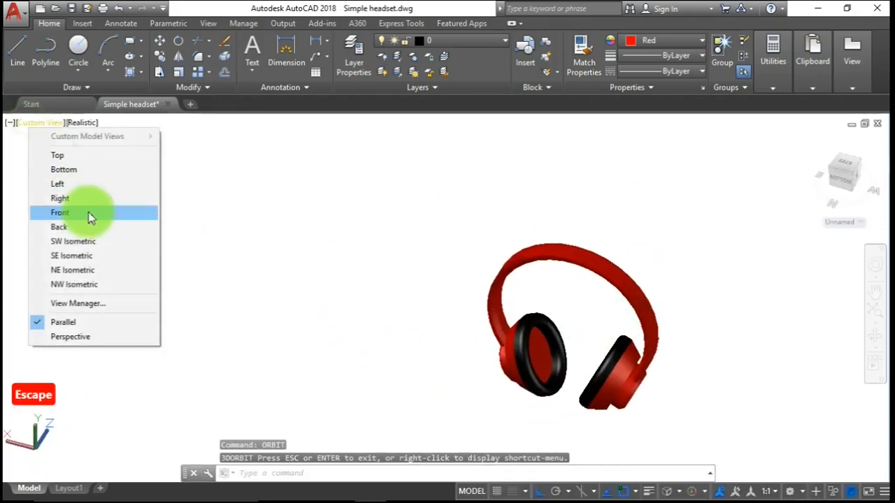
left_click(110, 244)
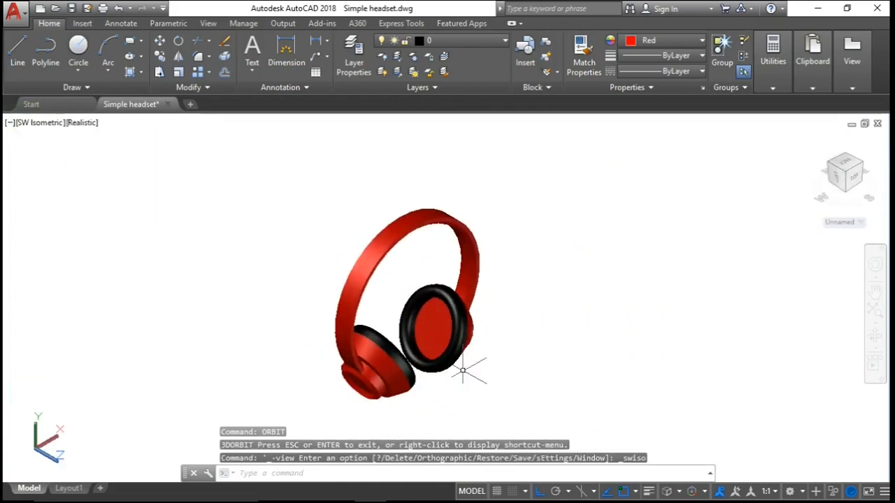
Switch the workspace to 3D Modeling
key("Page_Up")
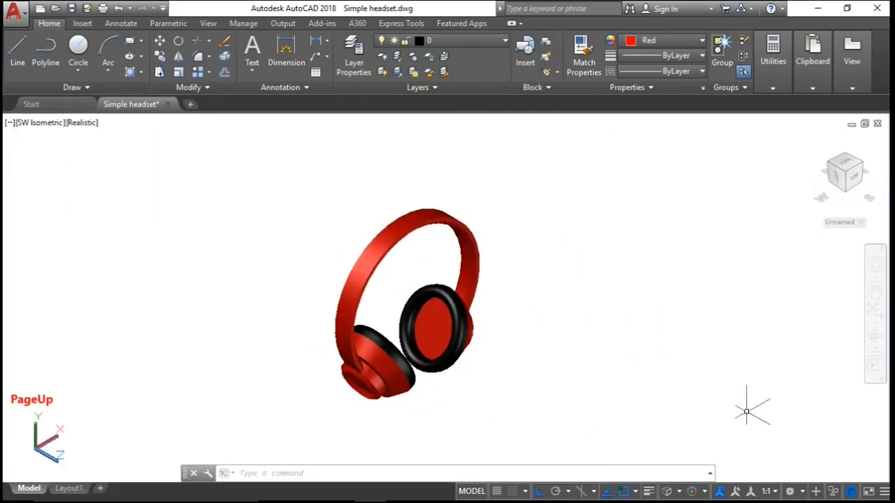
left_click(803, 492)
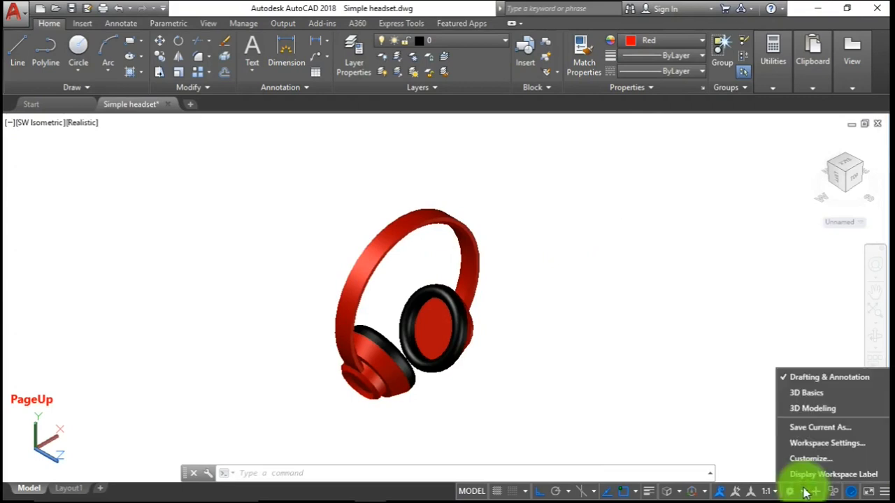
left_click(816, 408)
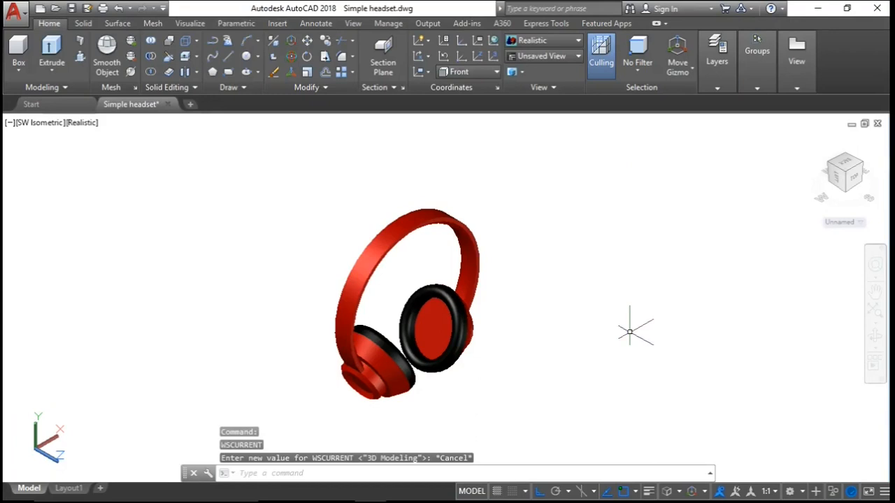
Reorient the UCS axes so the XY plane lies horizontal, with Y running along the headset's width and Z pointing down
type("or")
key("Return")
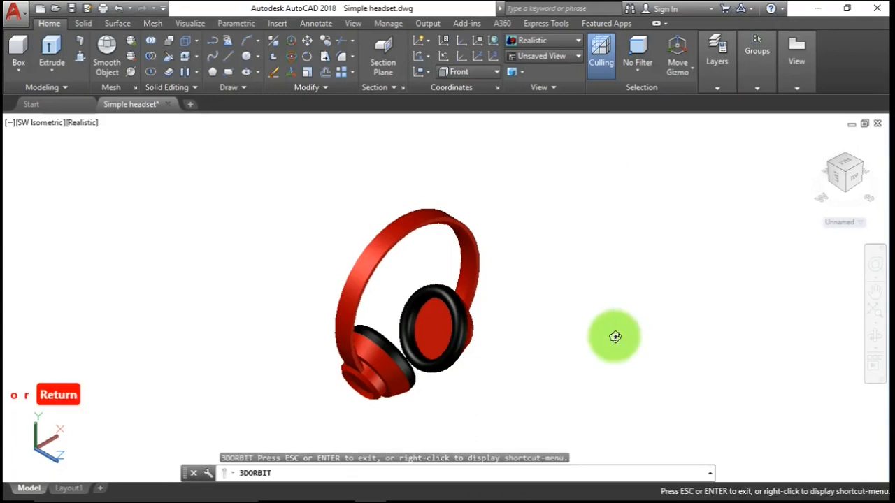
left_click_drag(614, 337, 629, 369)
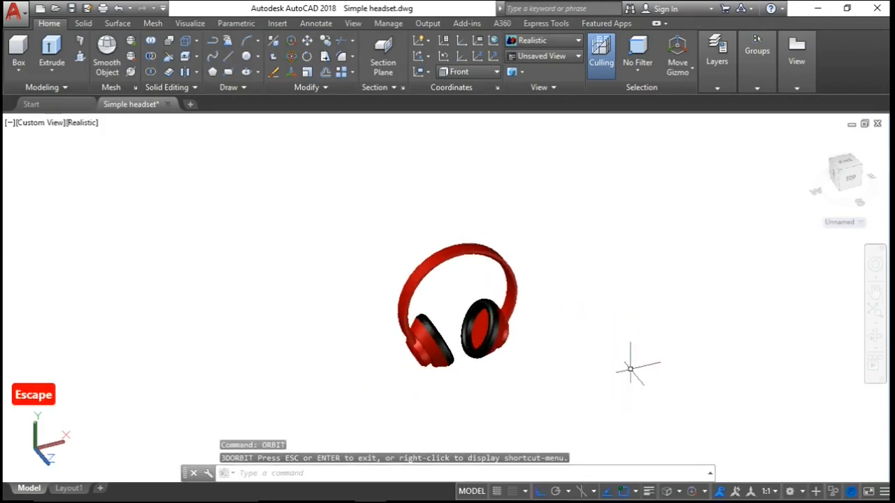
key("Escape")
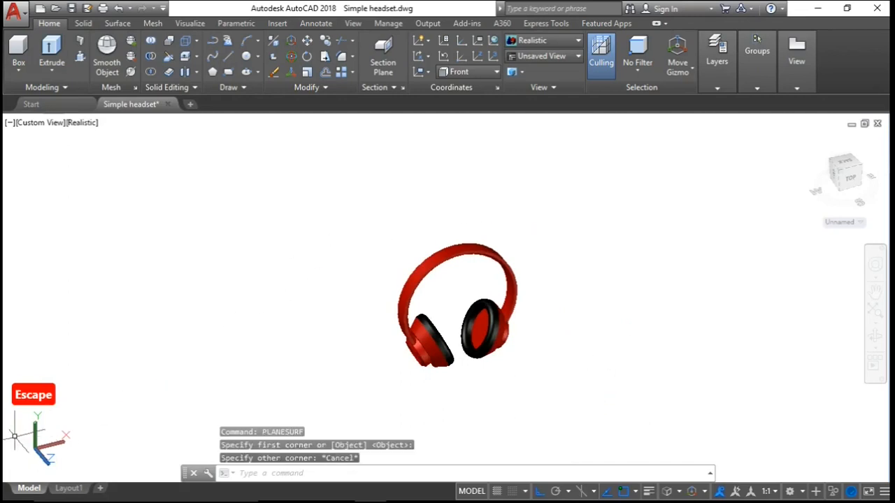
left_click(35, 418)
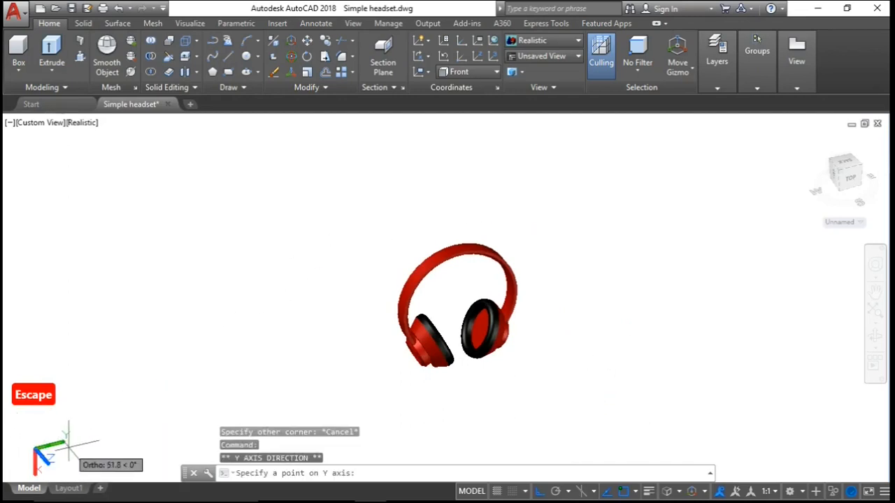
left_click(74, 455)
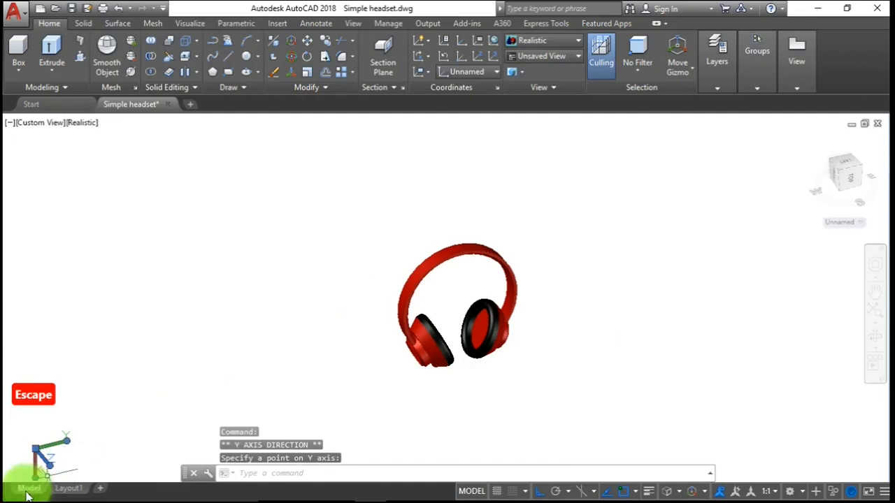
left_click(36, 473)
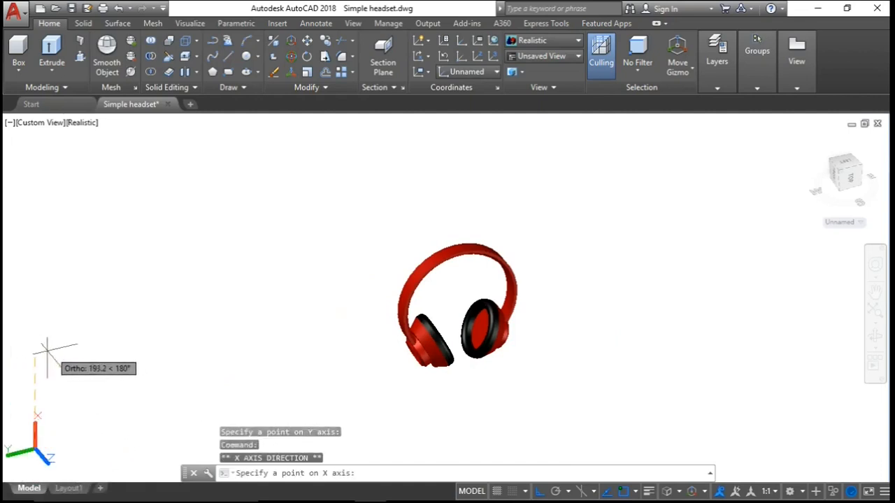
key("Escape")
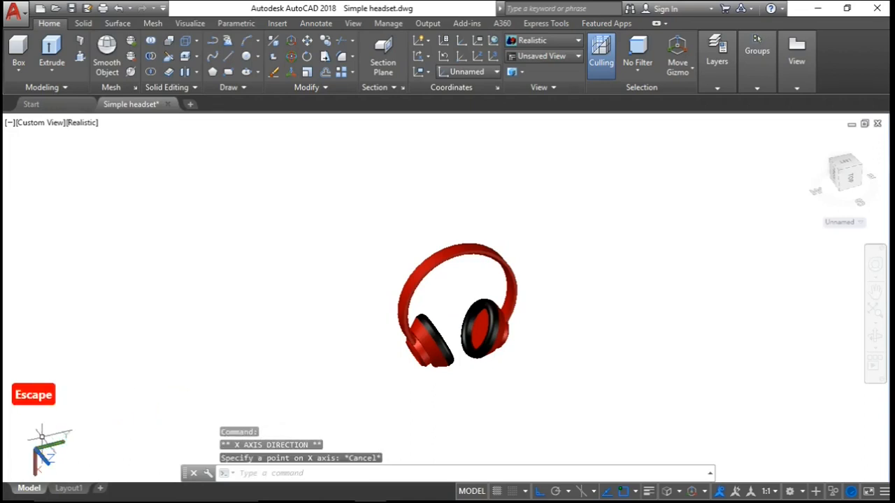
left_click(37, 483)
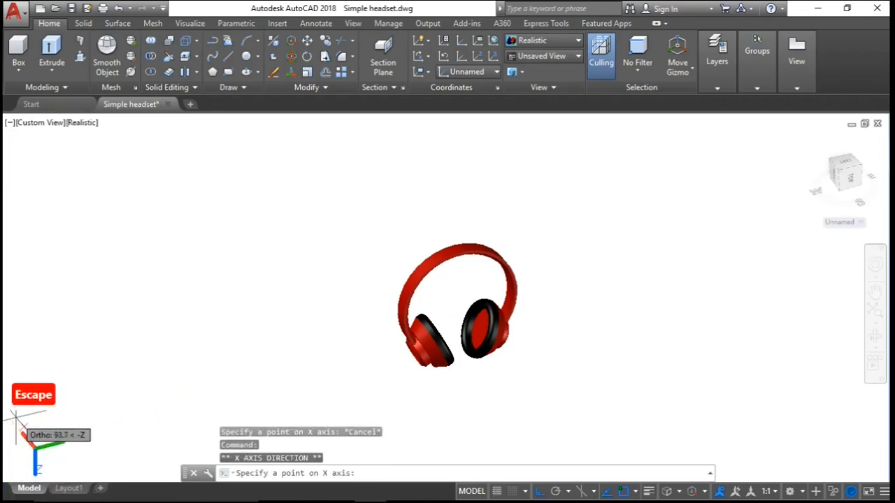
key("Escape")
left_click(221, 311)
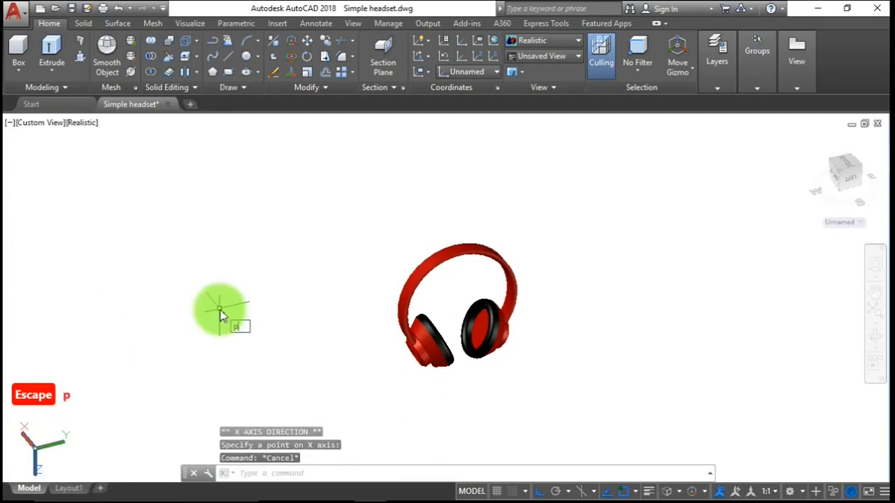
Create a large rectangular planar surface with PLANESURF by two opposite corners, extending well beyond the headset
type("plan")
left_click(286, 353)
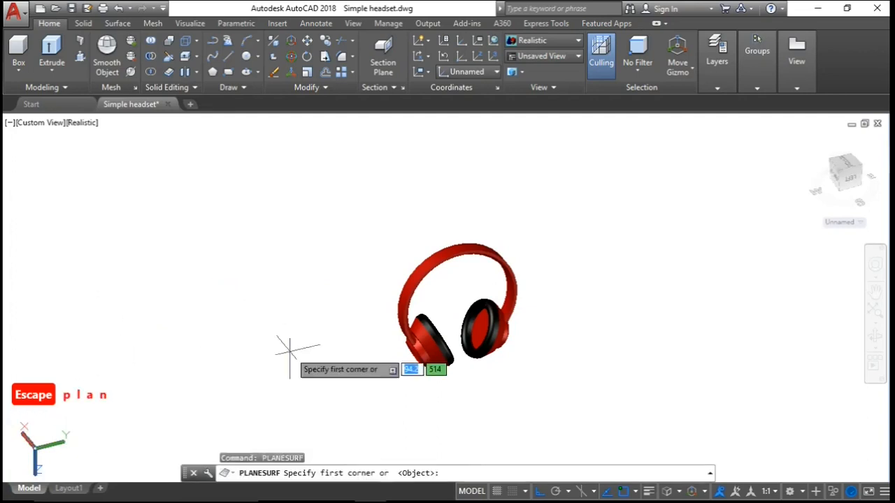
left_click(165, 312)
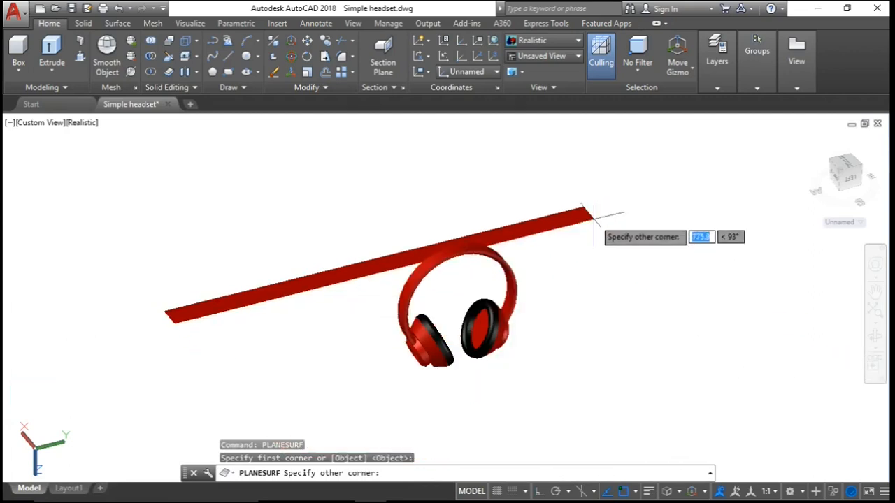
scroll(594, 219, "down", 8)
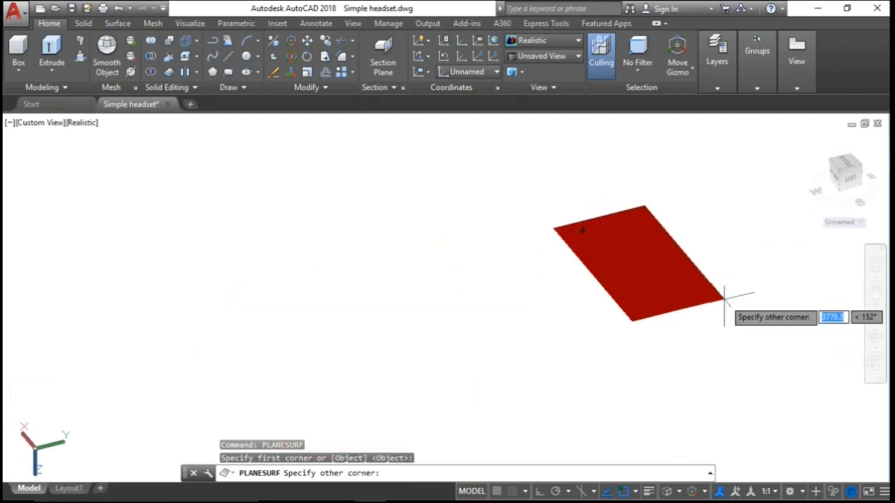
left_click(771, 276)
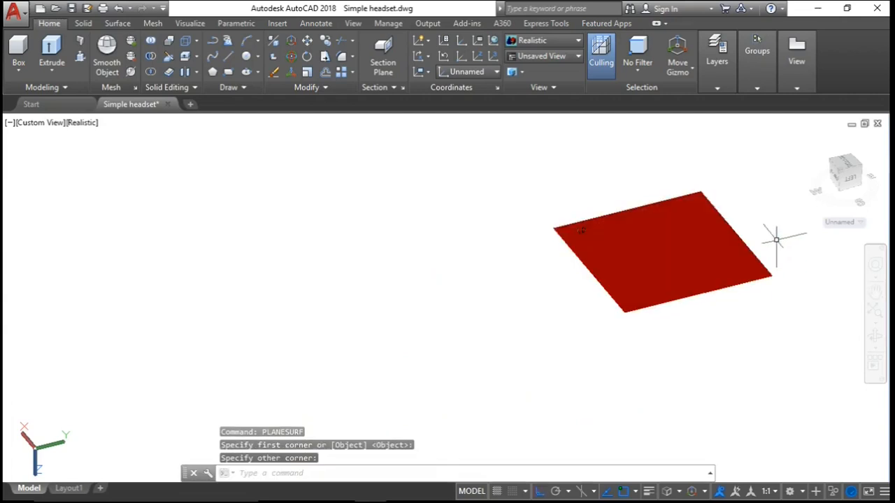
Move the planar surface in the positive X direction so its edge lies farther behind the headset
type("m")
key("Return")
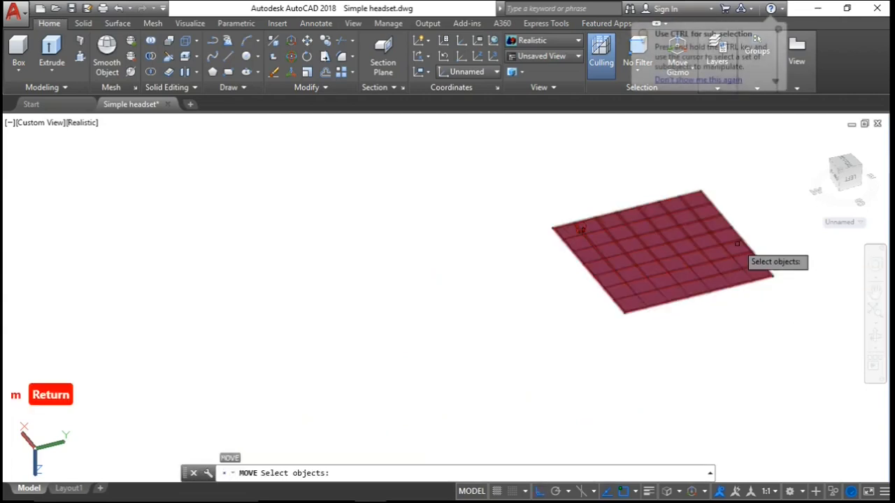
left_click(736, 244)
key("Return")
left_click(772, 343)
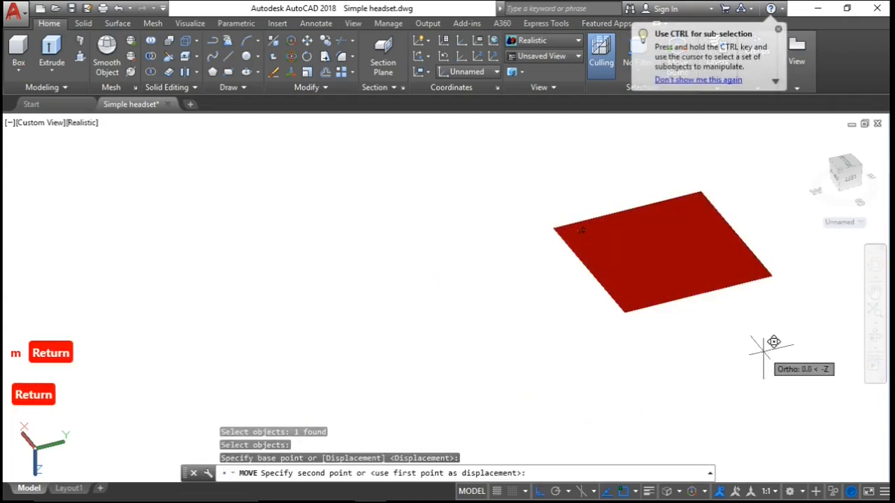
left_click(699, 328)
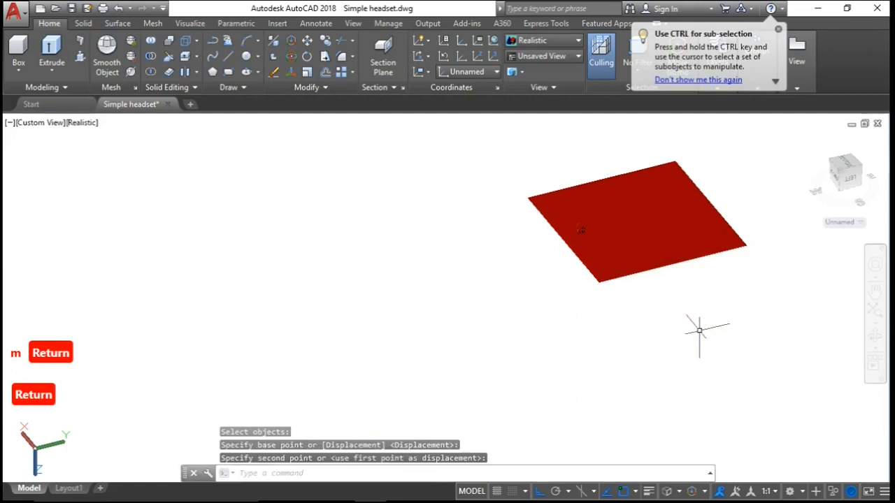
Move the planar surface in the negative Y direction so the headset sits near its centre
key("Return")
left_click(694, 264)
key("Return")
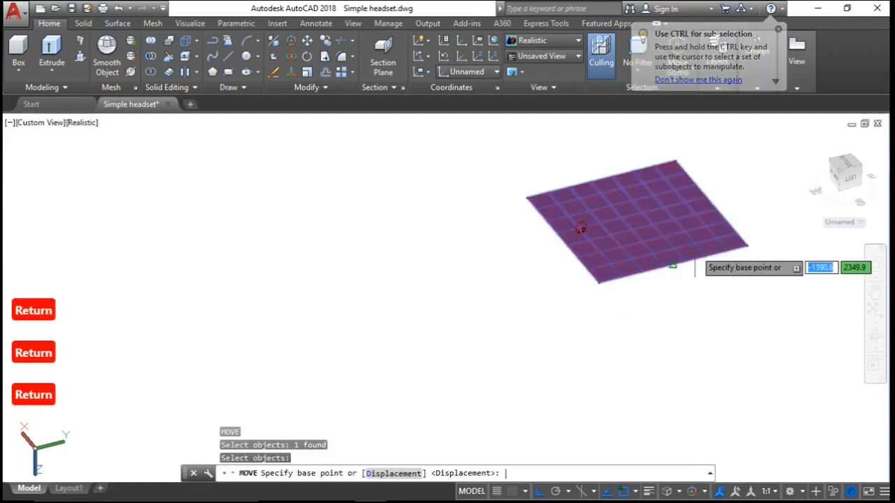
left_click(762, 290)
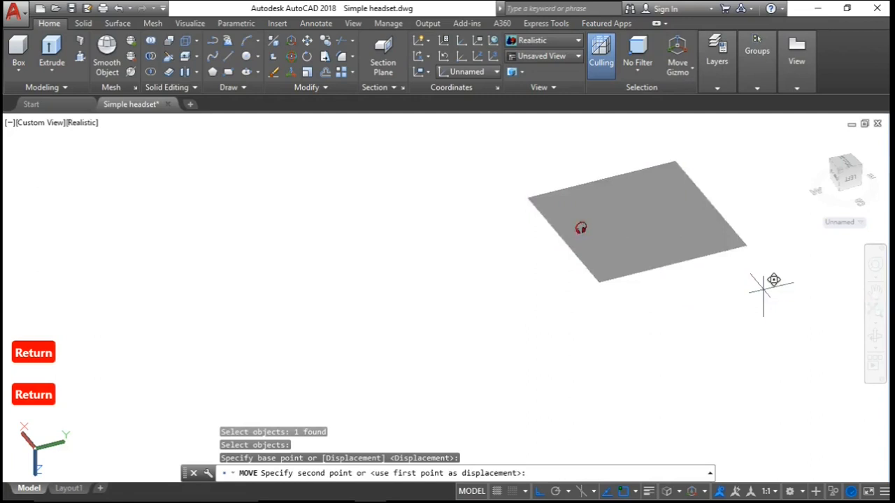
left_click(730, 301)
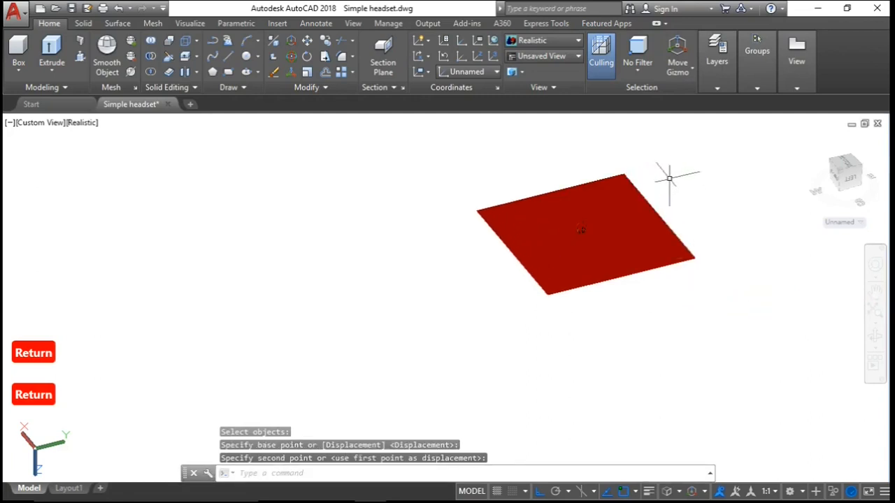
Orbit down to an almost edge-on view and examine how the headset sits on the planar surface
scroll(669, 178, "up", 5)
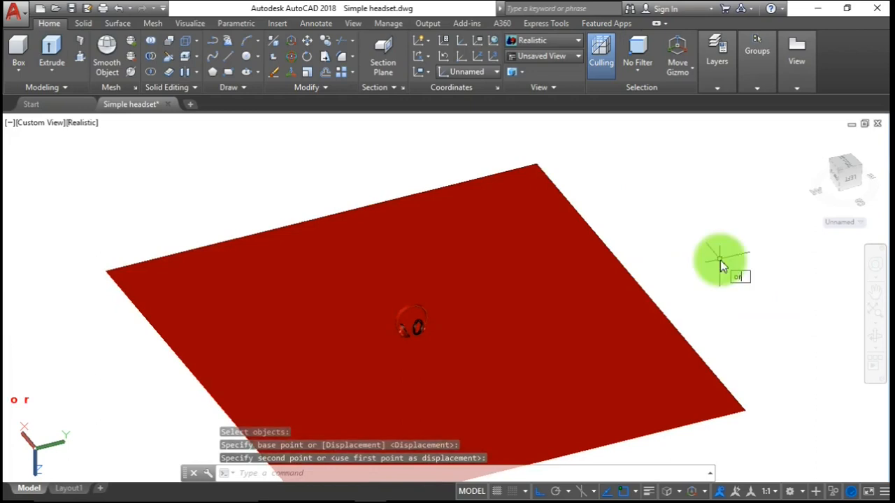
type("or")
key("Return")
left_click_drag(571, 342, 559, 314)
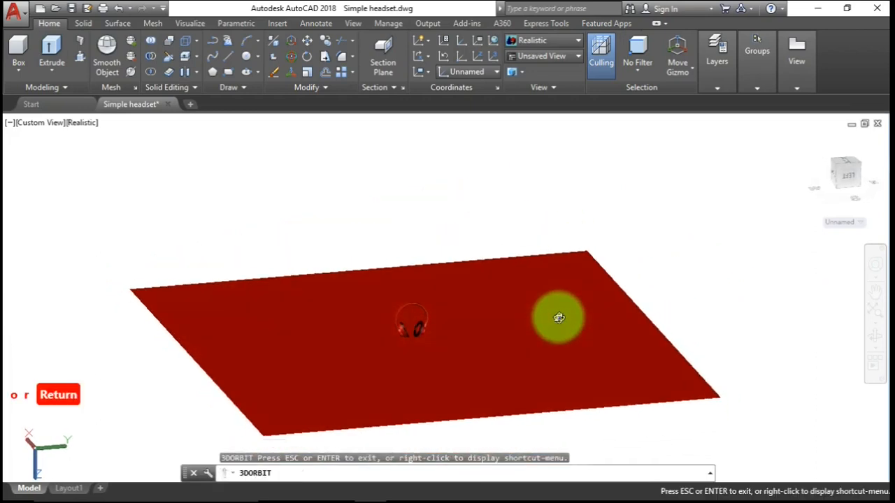
key("Escape")
type("or")
key("Return")
left_click_drag(559, 318, 565, 298)
key("Escape")
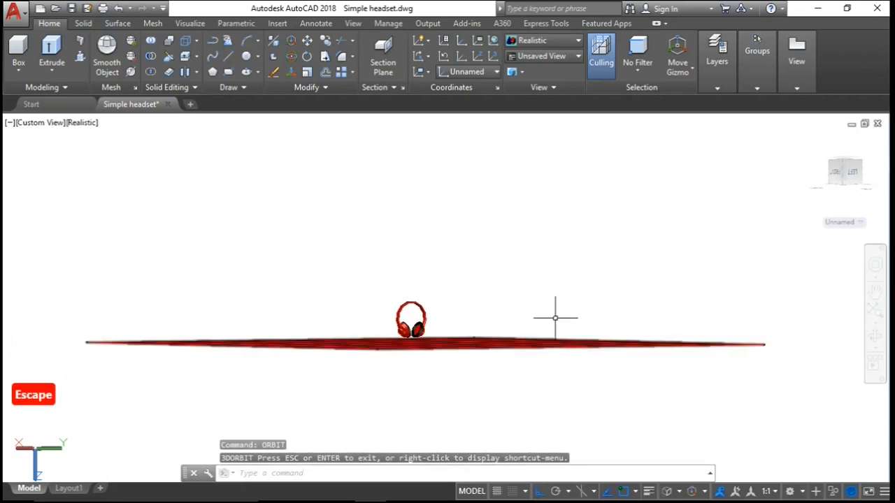
Open the Materials Browser and apply the Flaked Satin - Steel Blue metallic paint to the planar surface
type("materia")
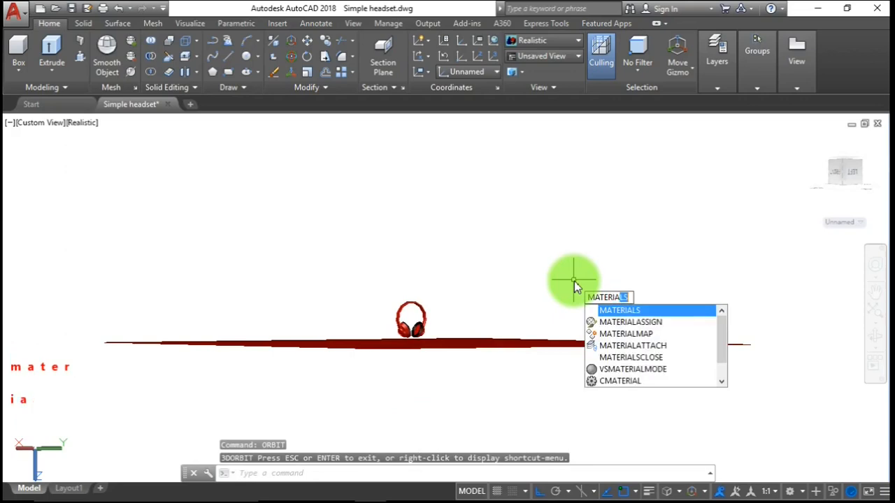
type("ls")
key("Return")
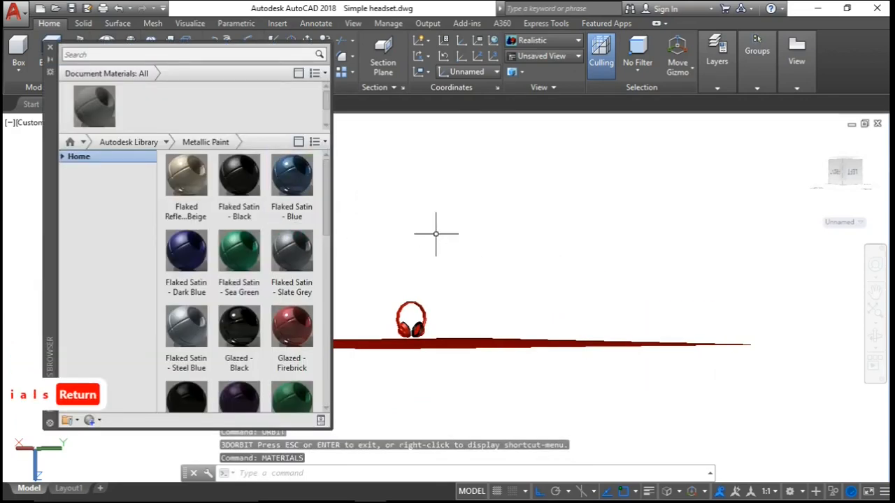
left_click(499, 254)
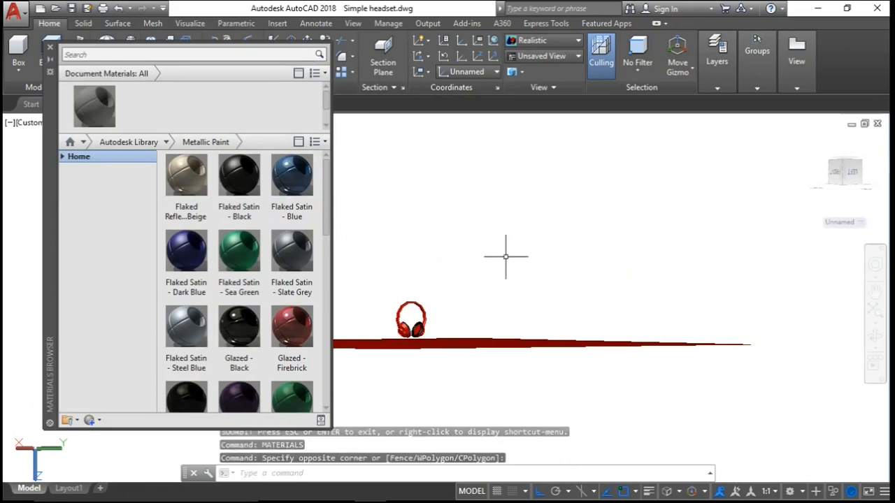
type("r")
key("Return")
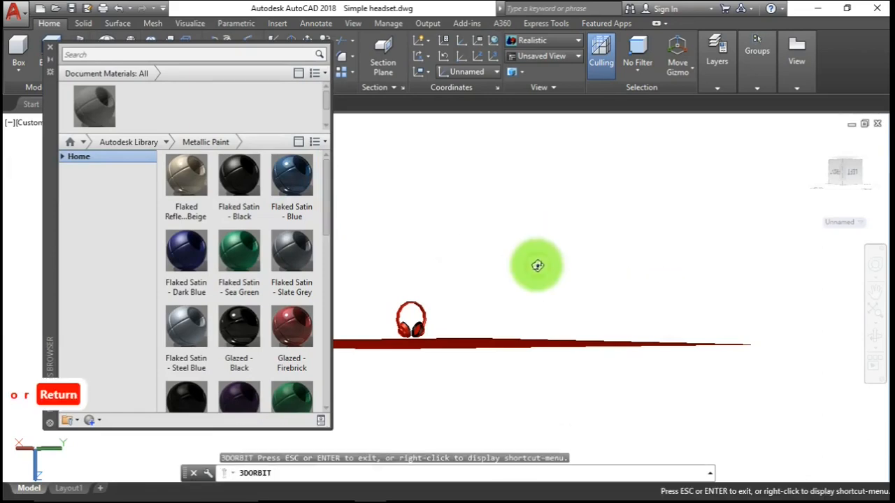
left_click_drag(536, 261, 542, 307)
key("Escape")
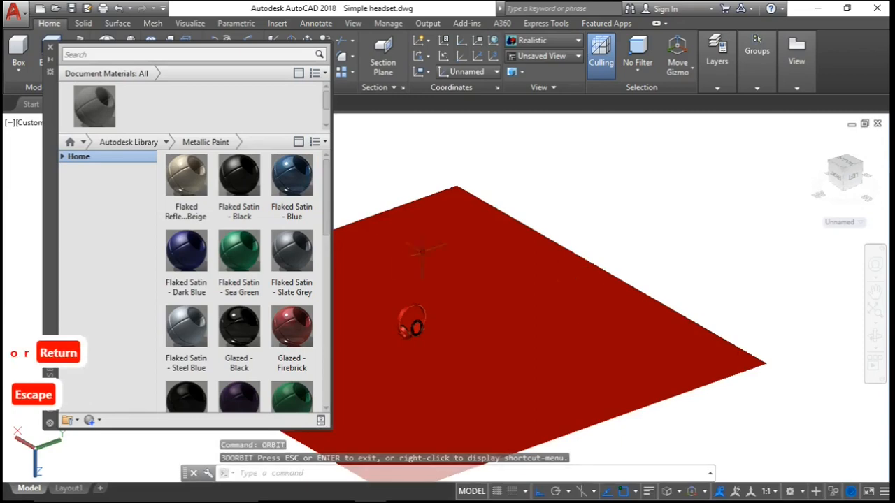
left_click_drag(202, 337, 512, 344)
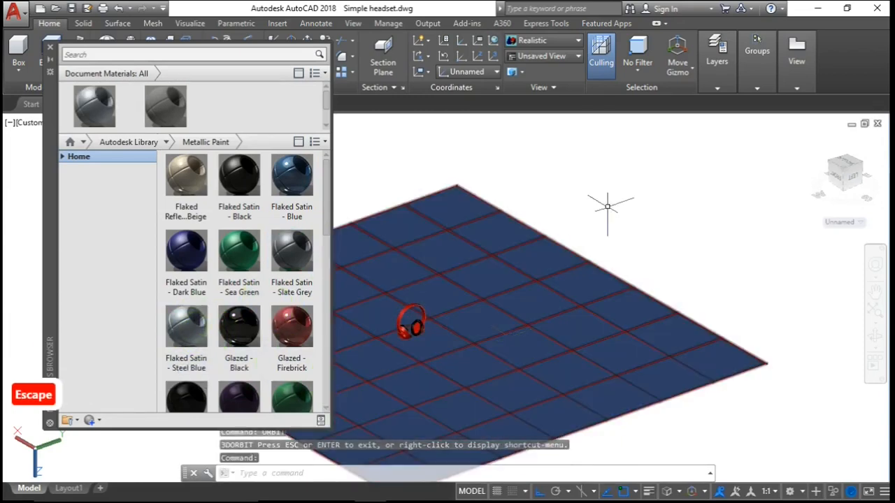
Turn on the sun light, full shadows, and the Materials / Textures On display for the viewport
left_click(190, 24)
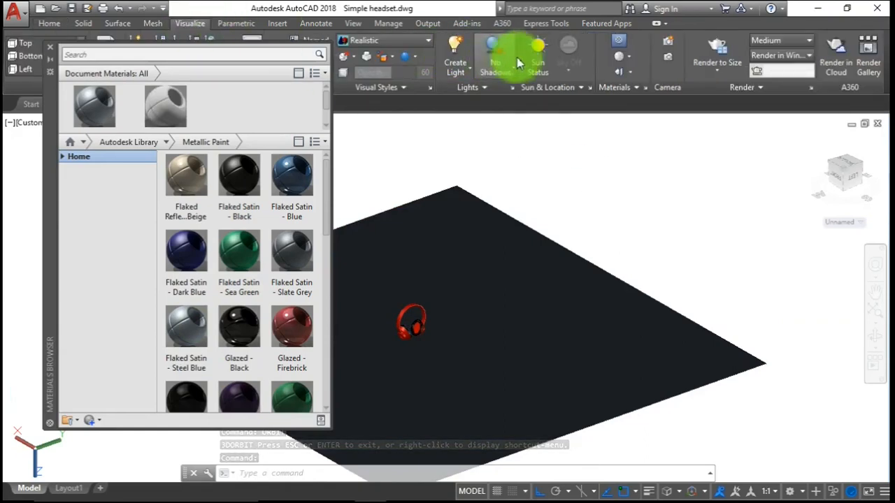
left_click(537, 54)
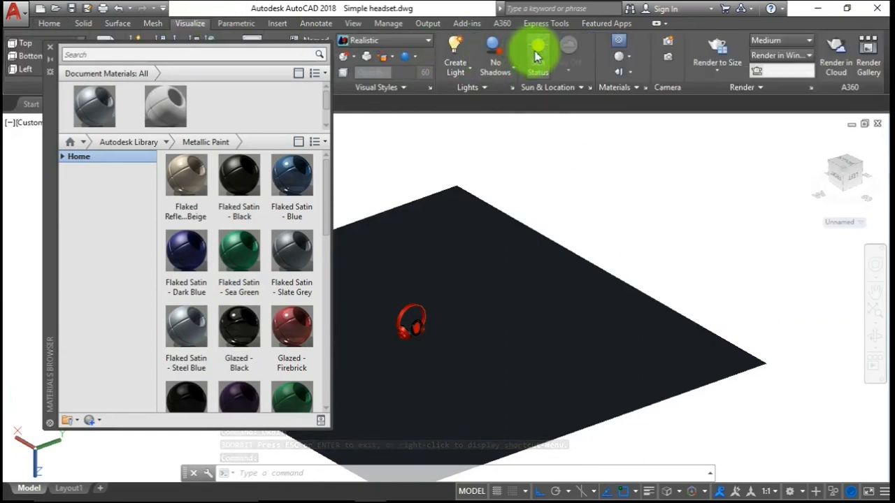
left_click(503, 73)
left_click(526, 147)
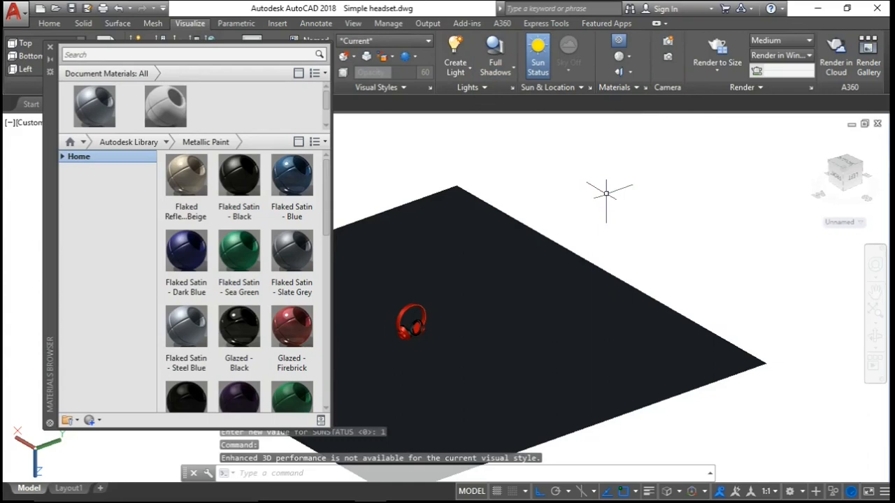
left_click(628, 56)
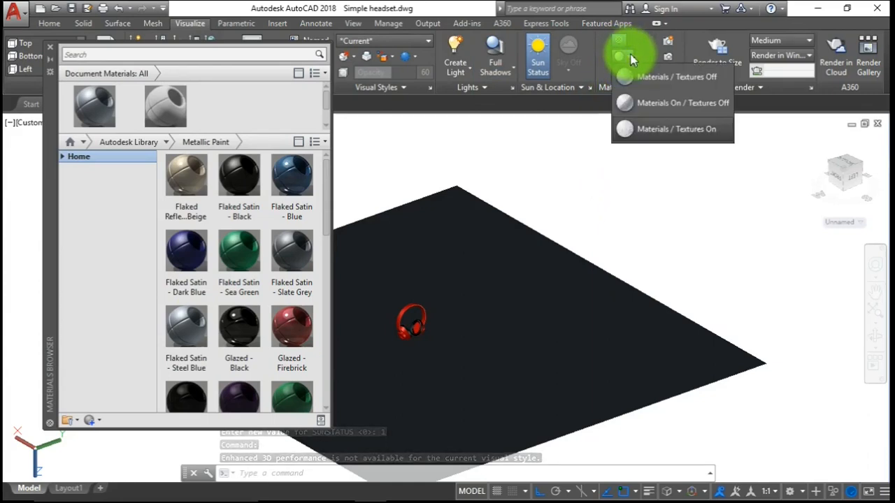
left_click(647, 129)
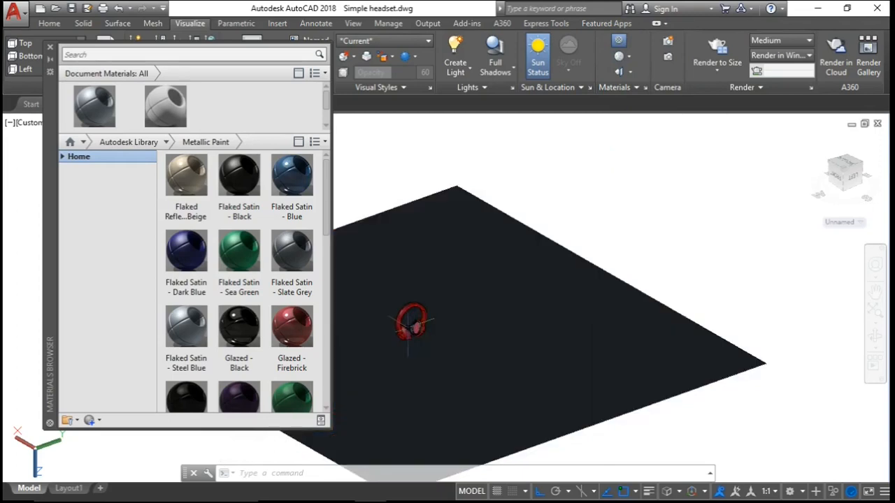
Apply the Glazed - Firebrick metallic paint to the headset's red band and ear cup body
scroll(408, 326, "up", 8)
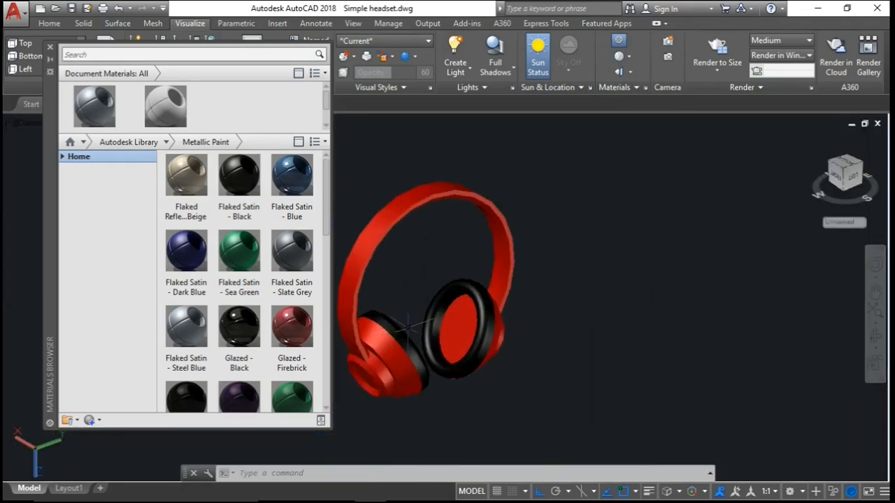
type("p")
key("Return")
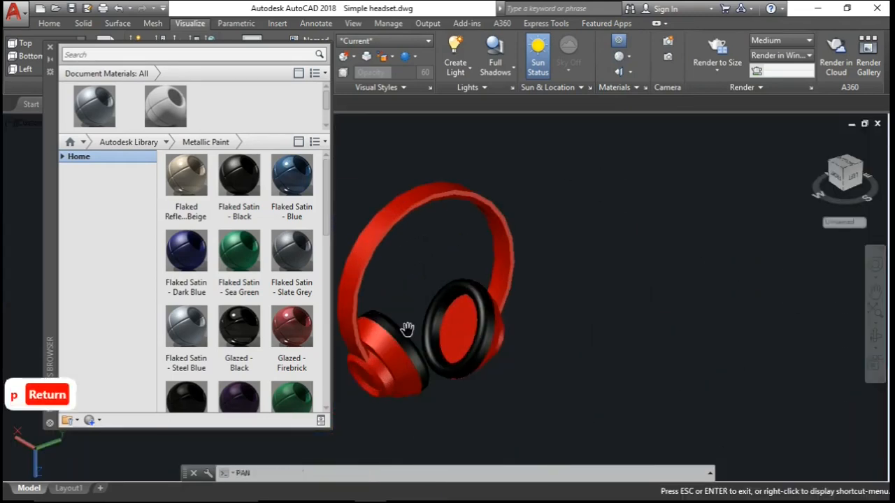
left_click_drag(437, 323, 516, 309)
key("Escape")
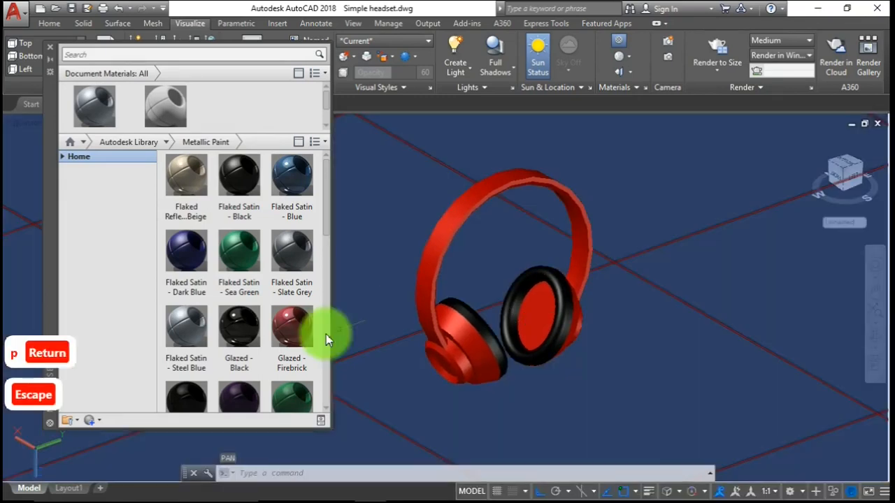
left_click_drag(294, 327, 443, 218)
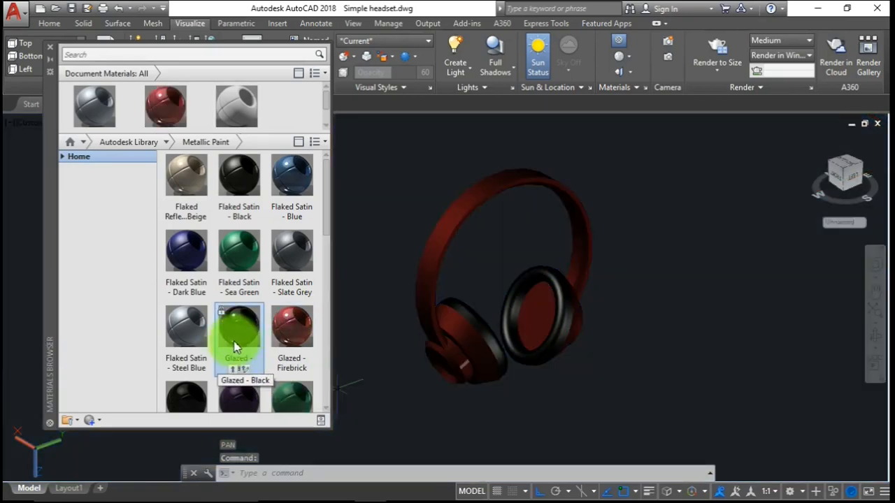
Apply the Glazed - Black metallic paint to both ear cushions and close the Materials Browser
left_click_drag(235, 347, 541, 273)
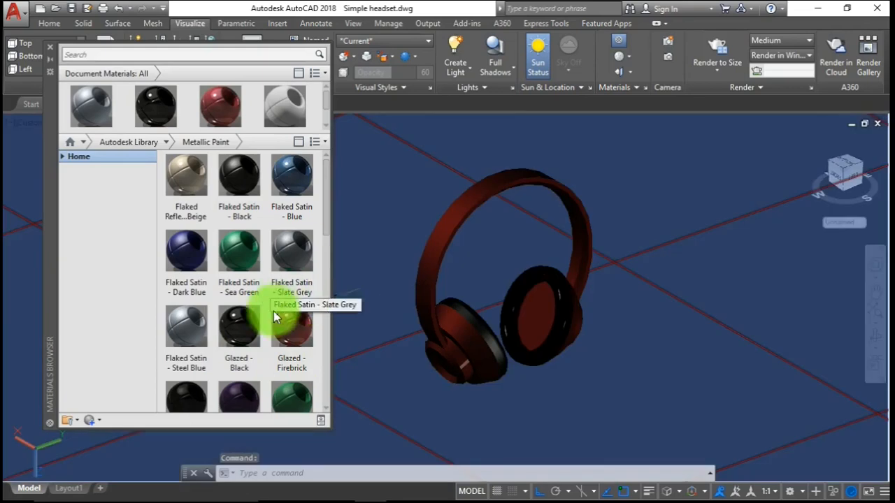
left_click_drag(236, 320, 477, 318)
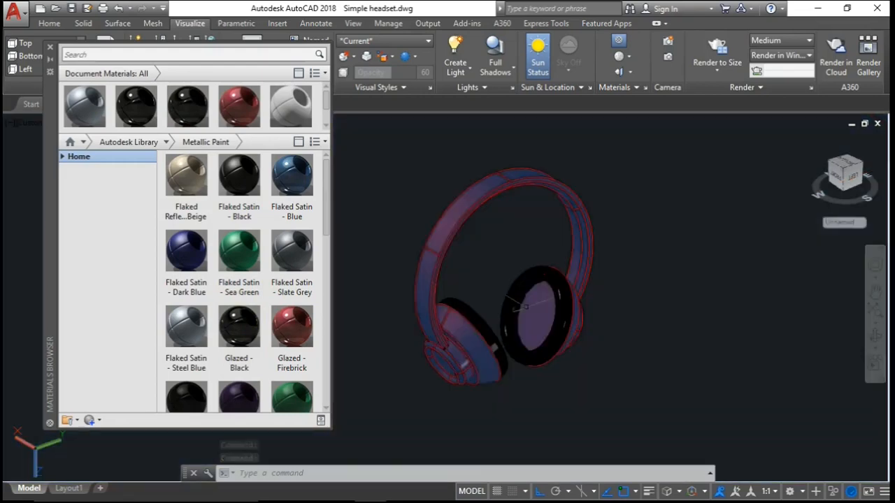
left_click(251, 161)
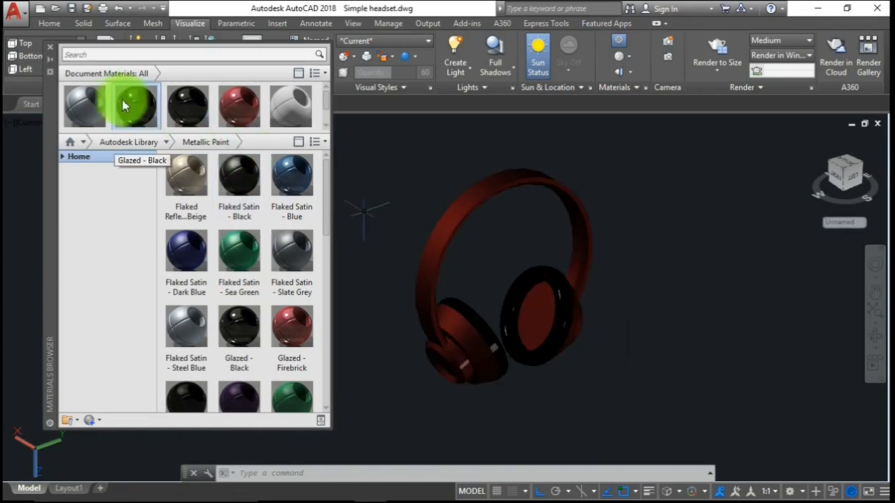
left_click(50, 50)
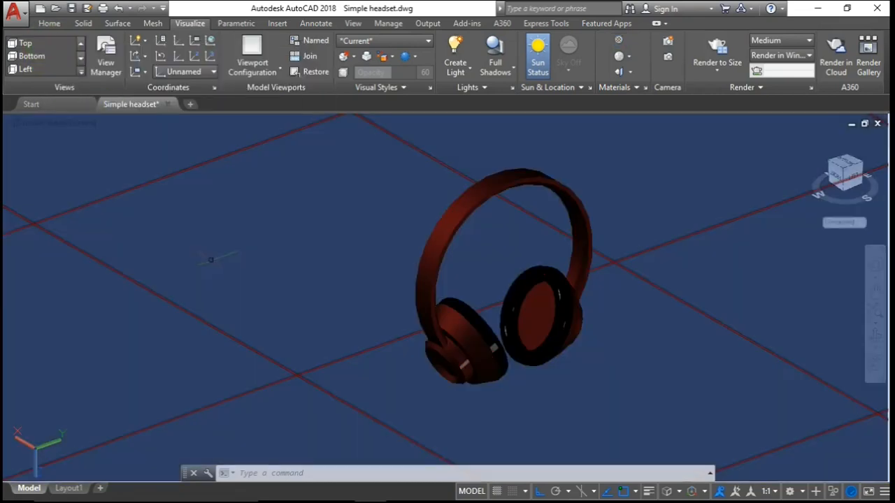
Move the whole headset slightly down along the vertical axis so it sits on the planar surface
left_click(272, 334)
type("or")
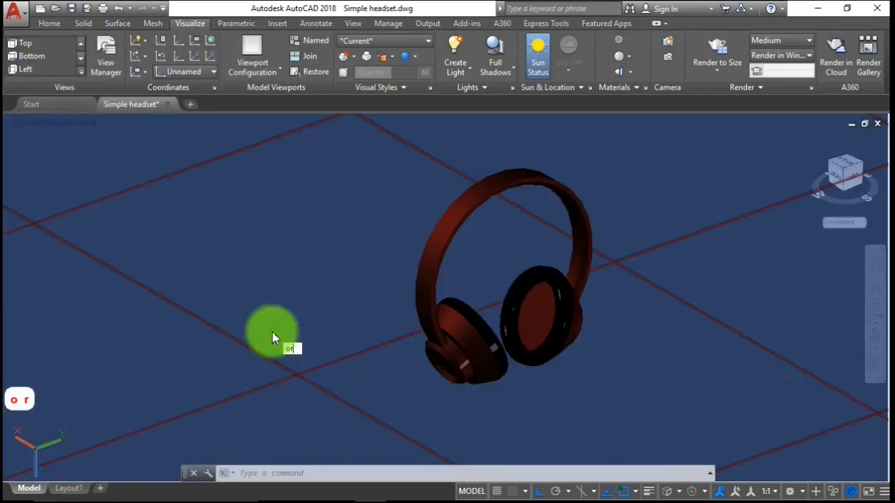
key("Return")
scroll(273, 333, "down", 6)
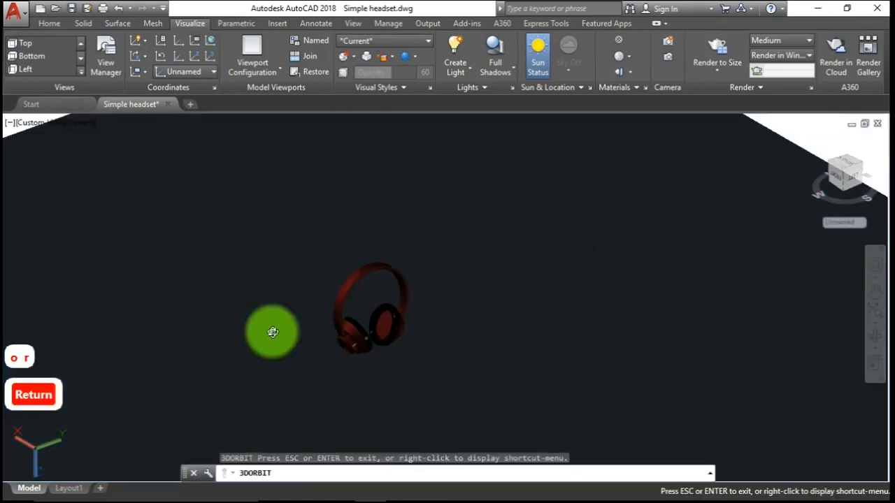
scroll(273, 333, "down", 3)
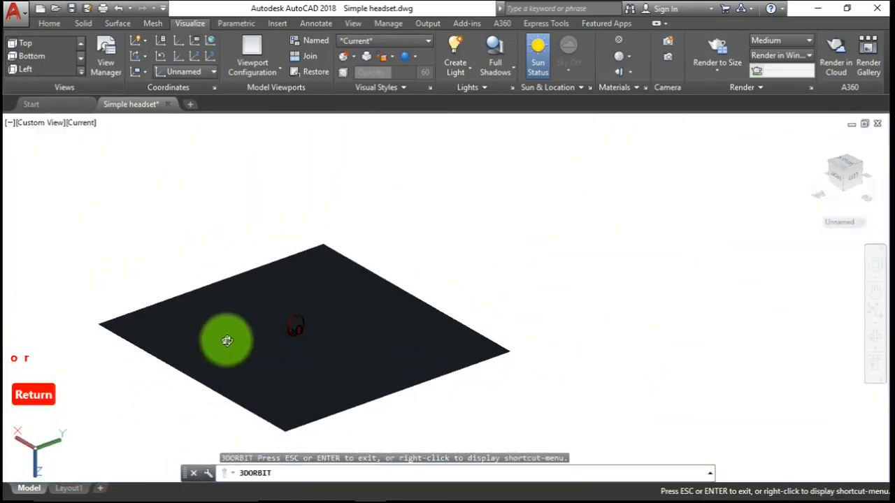
scroll(226, 340, "up", 1)
left_click_drag(226, 341, 403, 355)
key("Escape")
type("m")
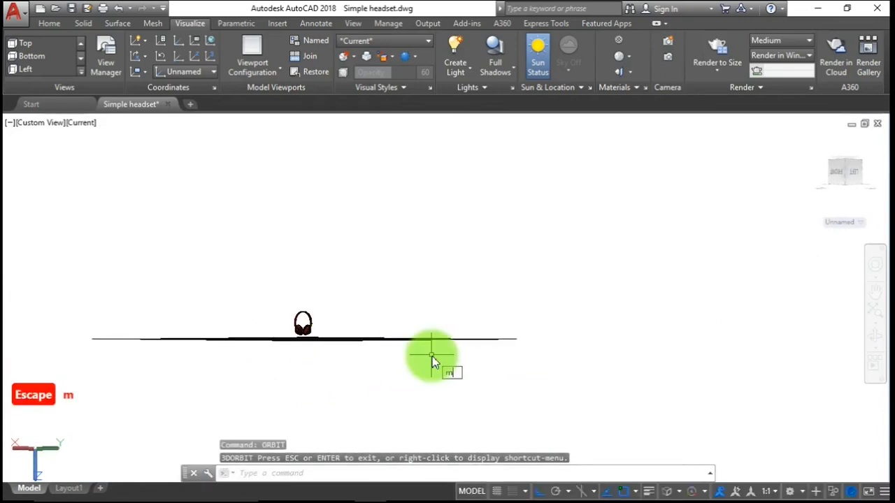
key("Return")
left_click(274, 358)
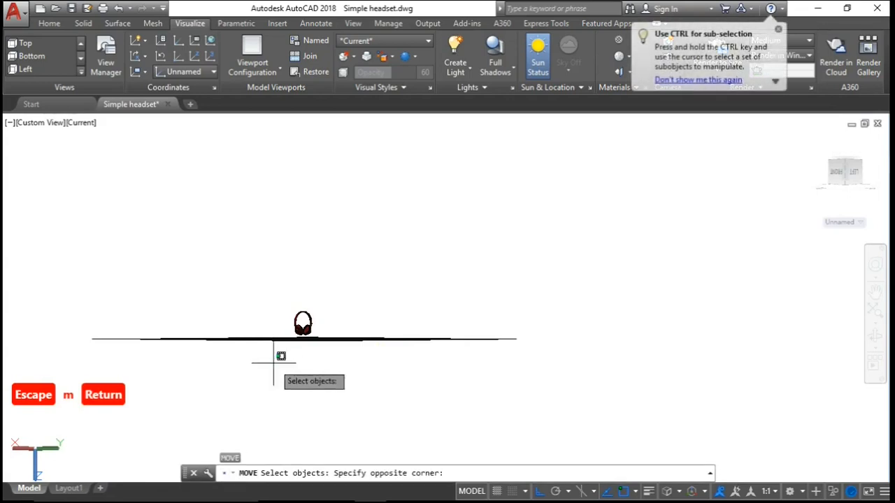
left_click(347, 279)
key("Return")
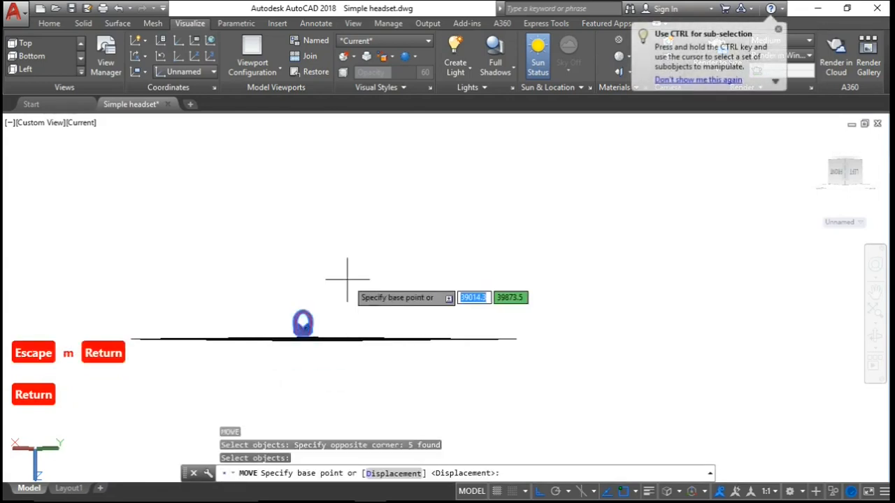
left_click(347, 280)
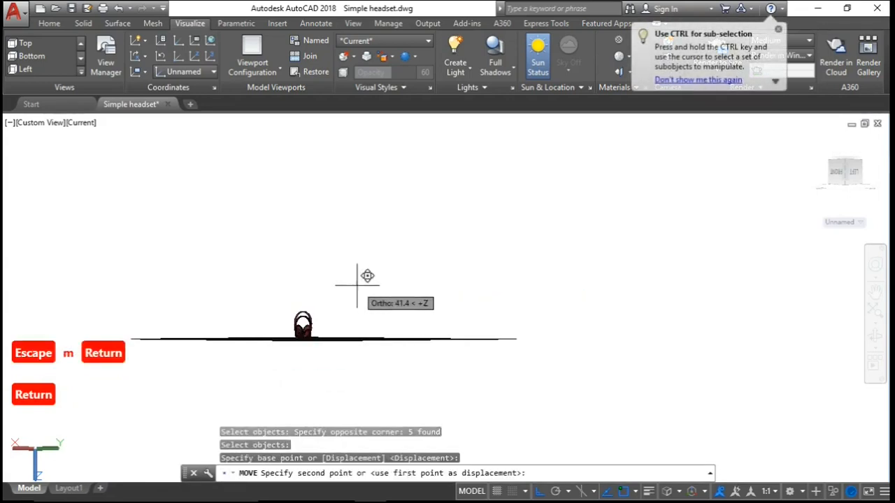
left_click(356, 284)
Switch to the Rotate Gizmo and rotate the whole headset a quarter turn about its vertical axis
type("or")
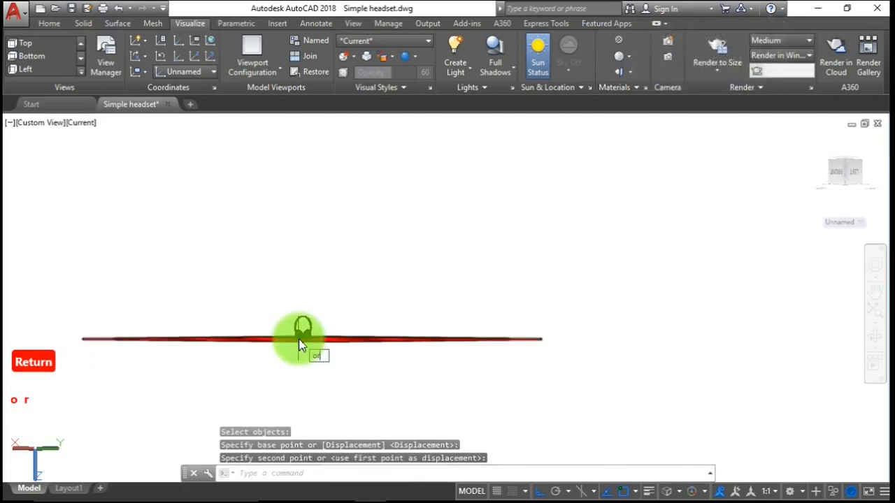
key("Return")
mouse_move(295, 343)
left_mouse_down()
mouse_move(309, 300)
mouse_move(309, 353)
mouse_move(296, 347)
left_mouse_up()
key("Escape")
scroll(296, 348, "up", 3)
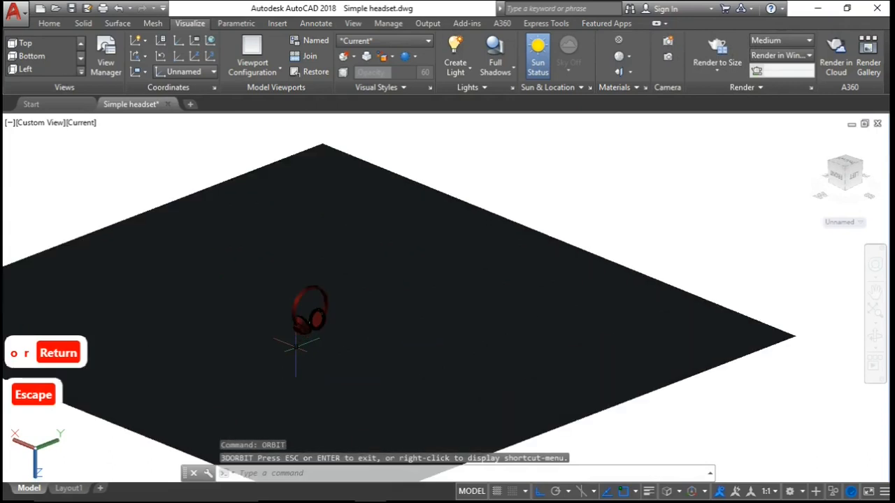
left_click(705, 493)
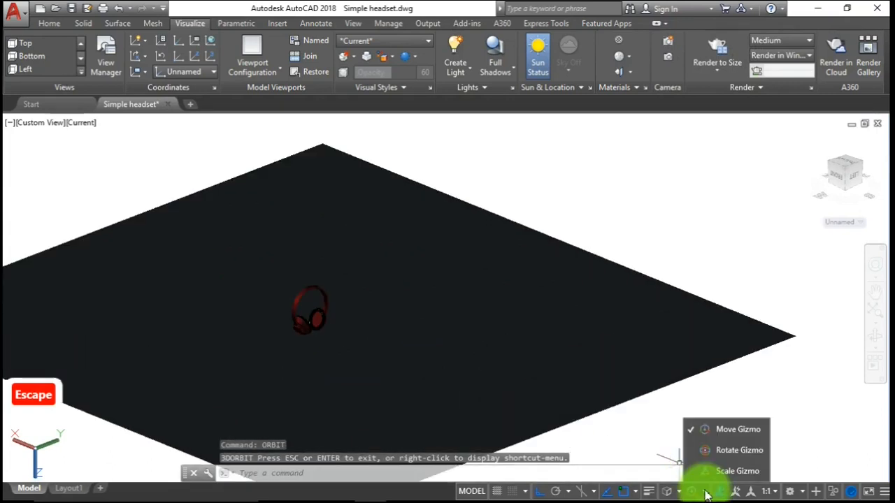
left_click(729, 451)
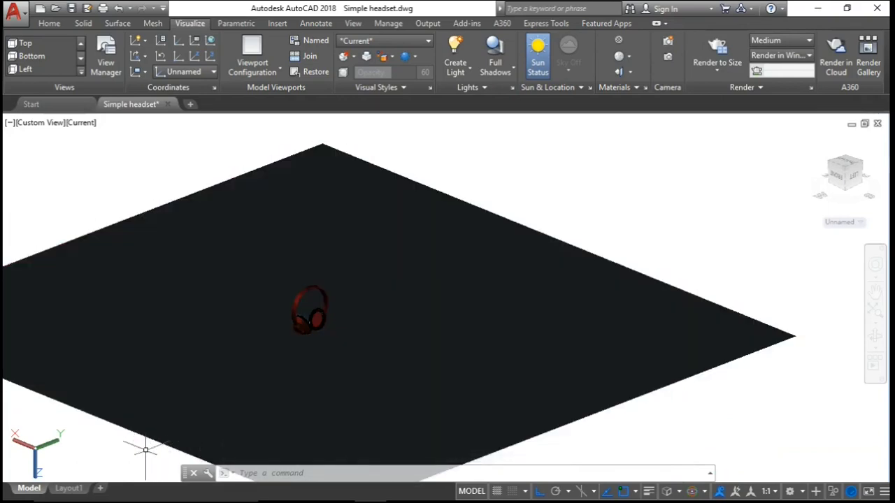
left_click(145, 448)
left_click(414, 207)
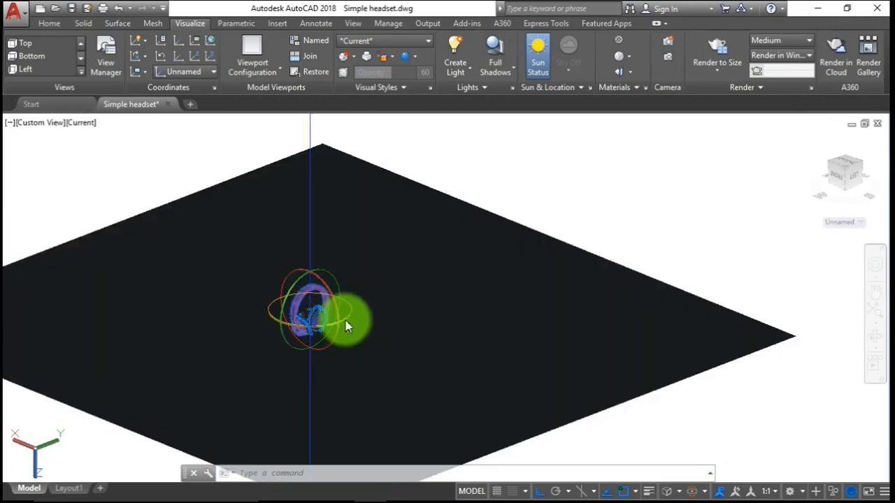
left_click(335, 320)
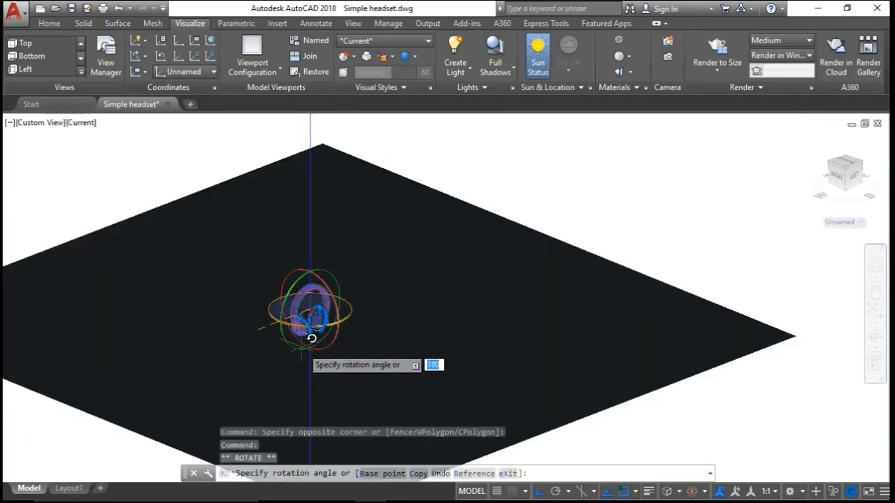
left_click(180, 274)
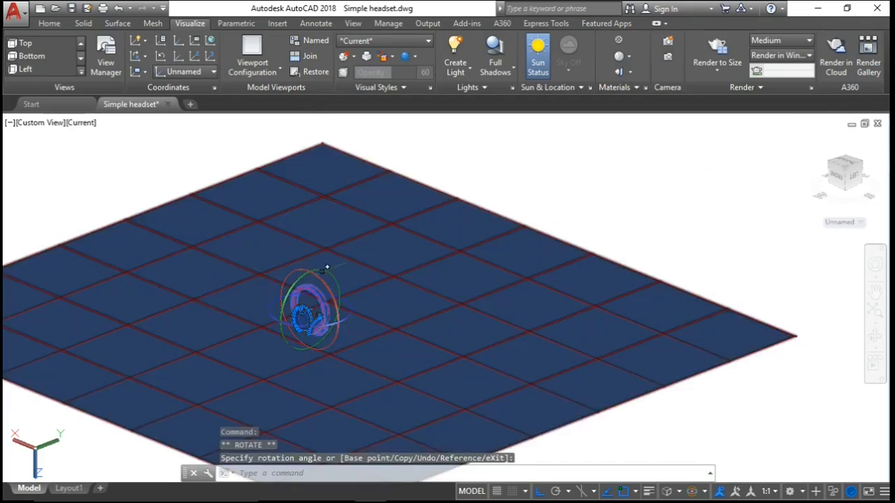
Tilt the headset freely about the green Y axis with ortho off, and clear the selection
left_click(301, 274)
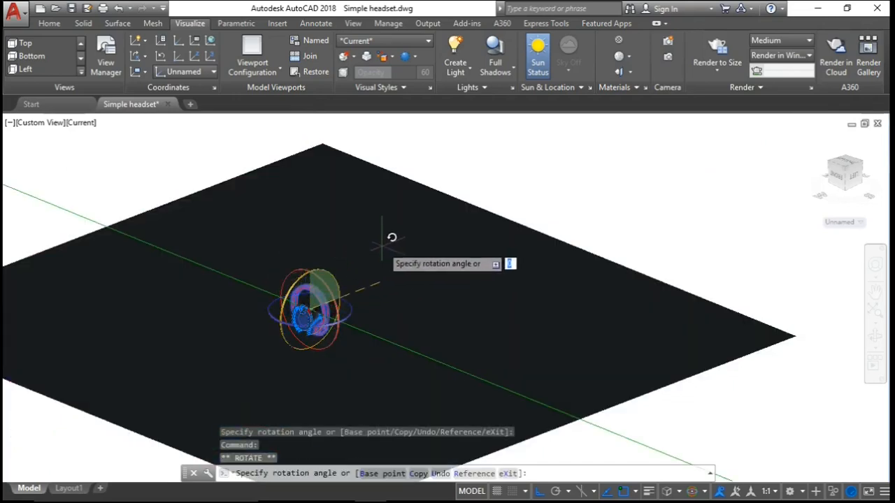
key("F8")
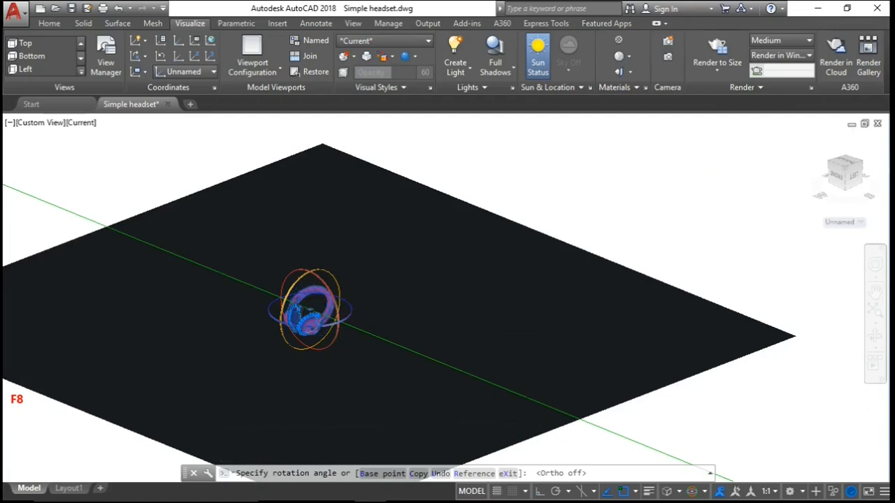
key("Escape")
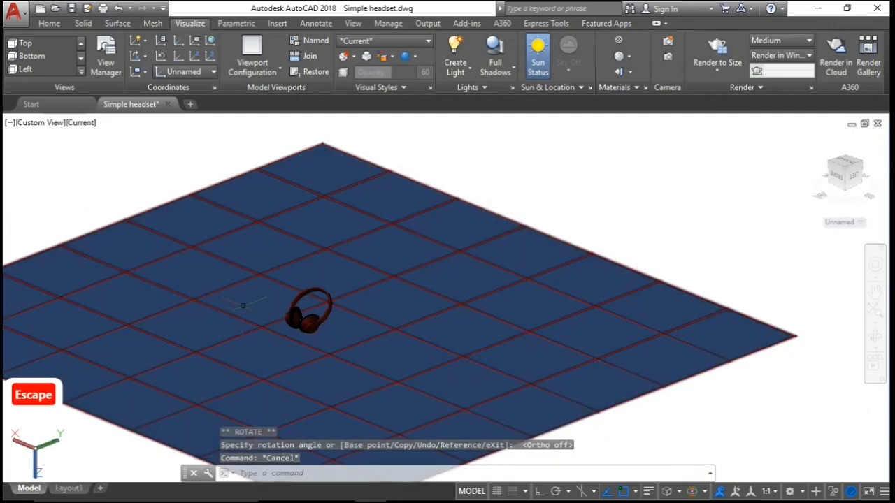
Switch the sun light off and on again, and adjust the sun's time of day
scroll(245, 307, "up", 5)
middle_click_drag(243, 306, 491, 371, "shift")
key("Escape")
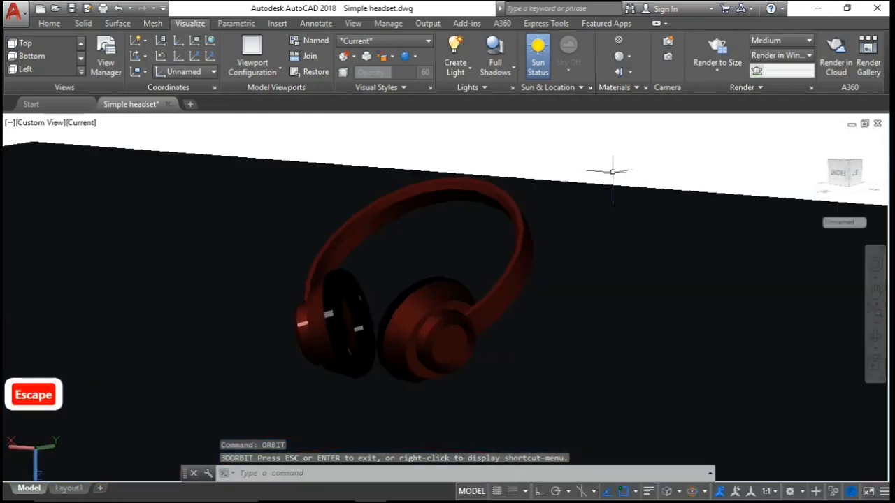
left_click(532, 58)
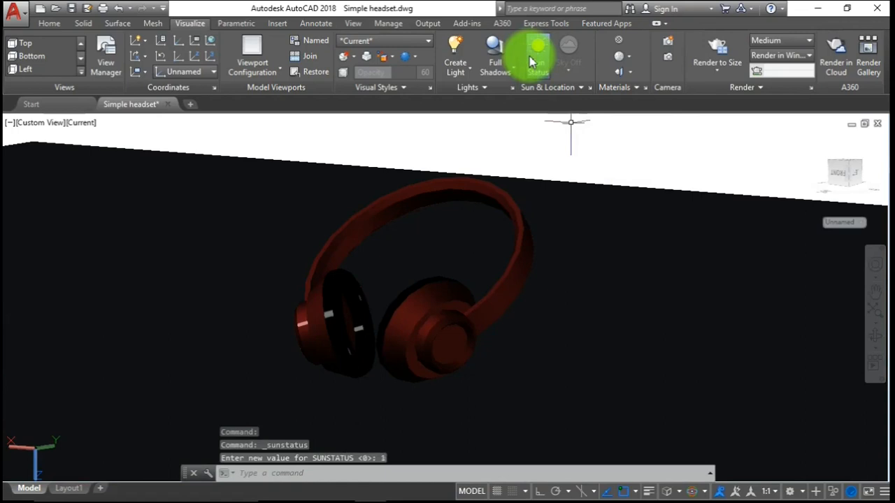
left_click(576, 88)
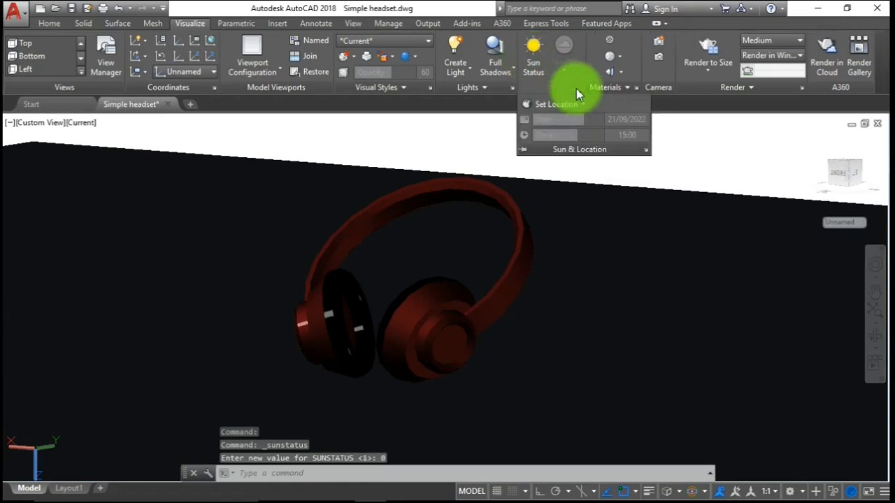
left_click(534, 55)
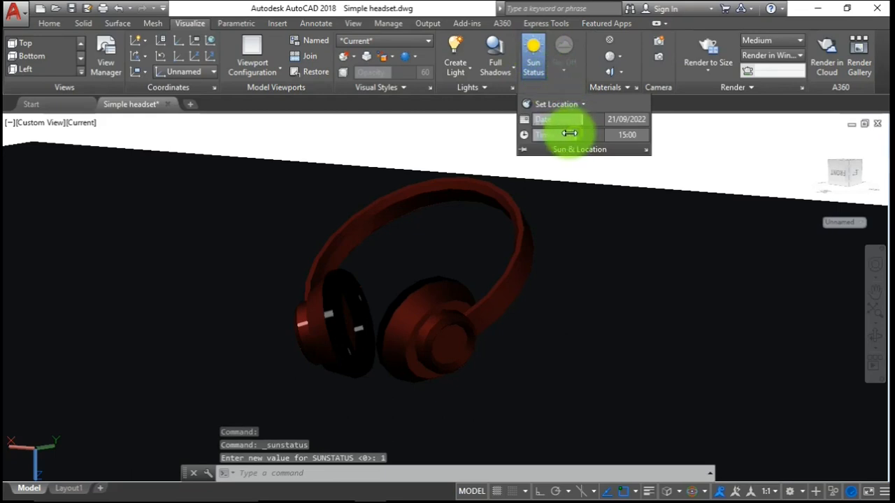
left_click_drag(561, 134, 555, 134)
left_click(692, 151)
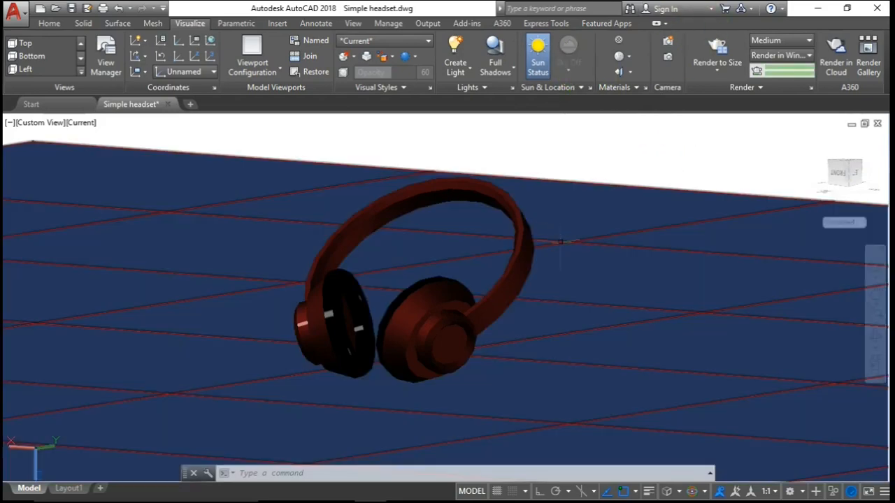
Set the render destination to Viewport and render a low-angle close-up of the headset
type("3dor")
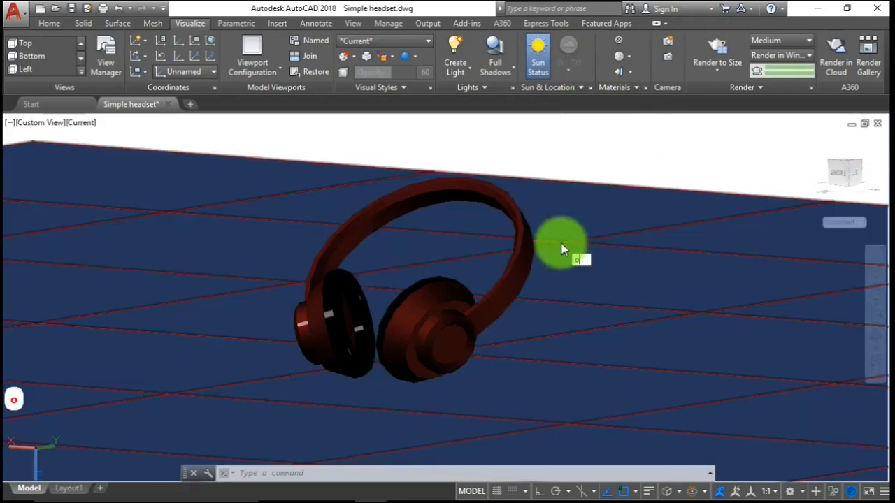
key("Return")
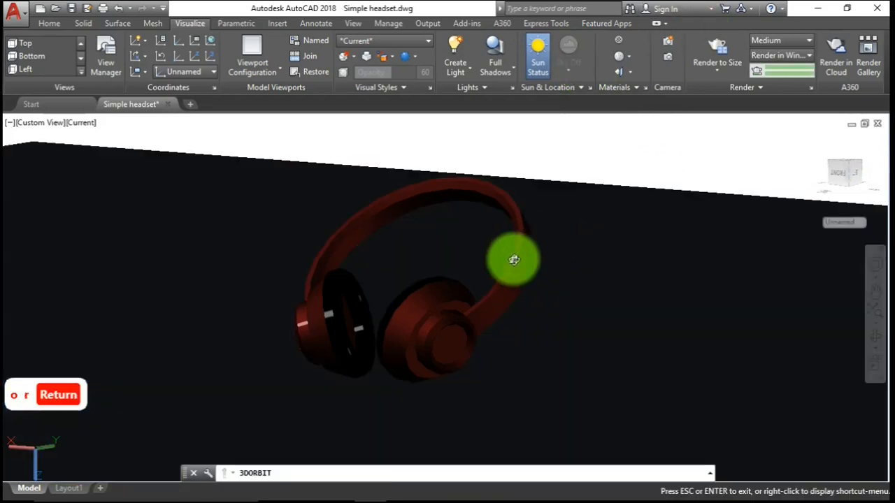
left_click_drag(514, 260, 361, 307)
key("Escape")
type("p")
key("Return")
key("Escape")
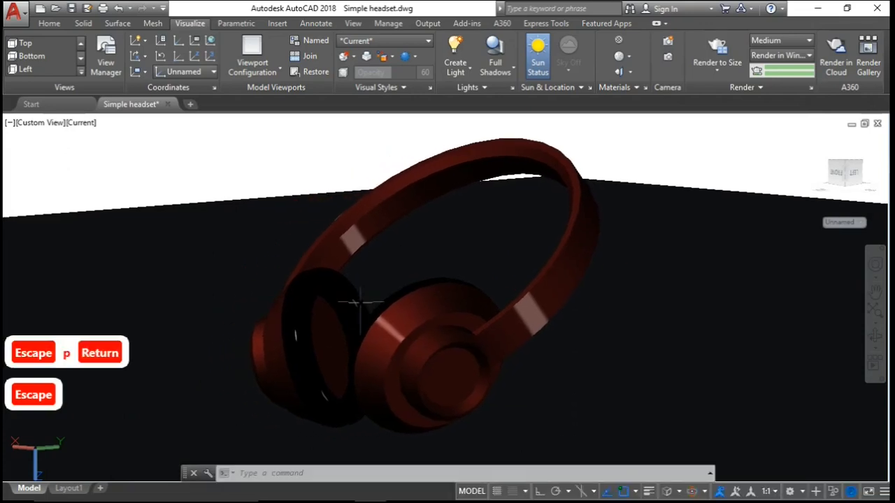
left_click(786, 58)
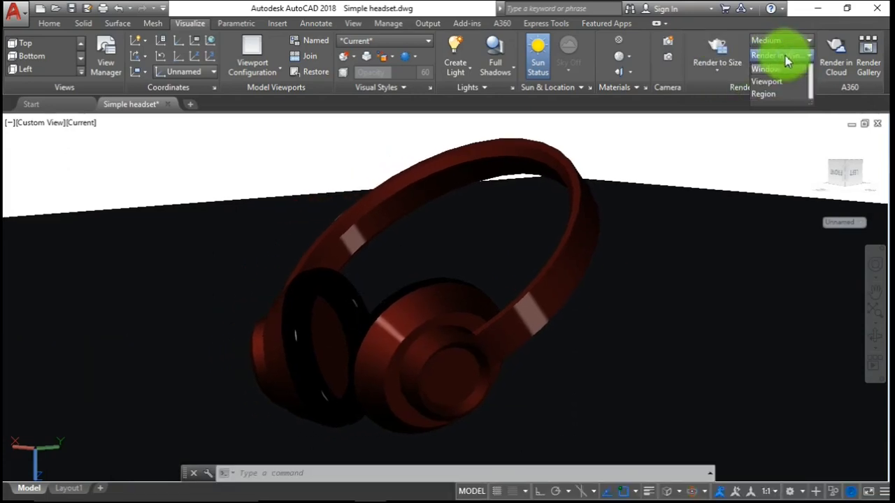
left_click(773, 82)
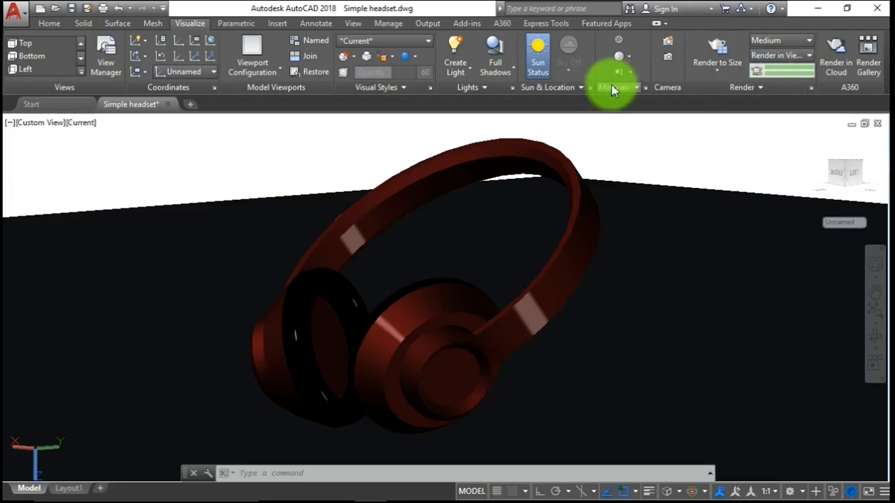
left_click(720, 45)
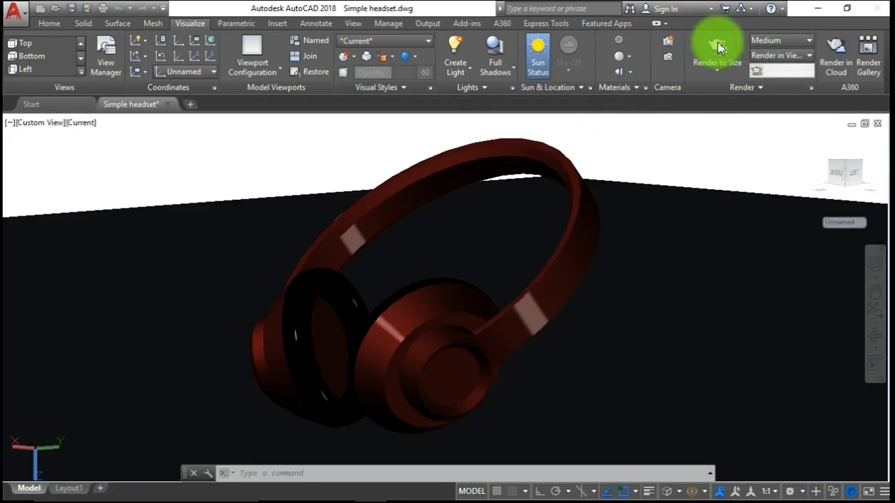